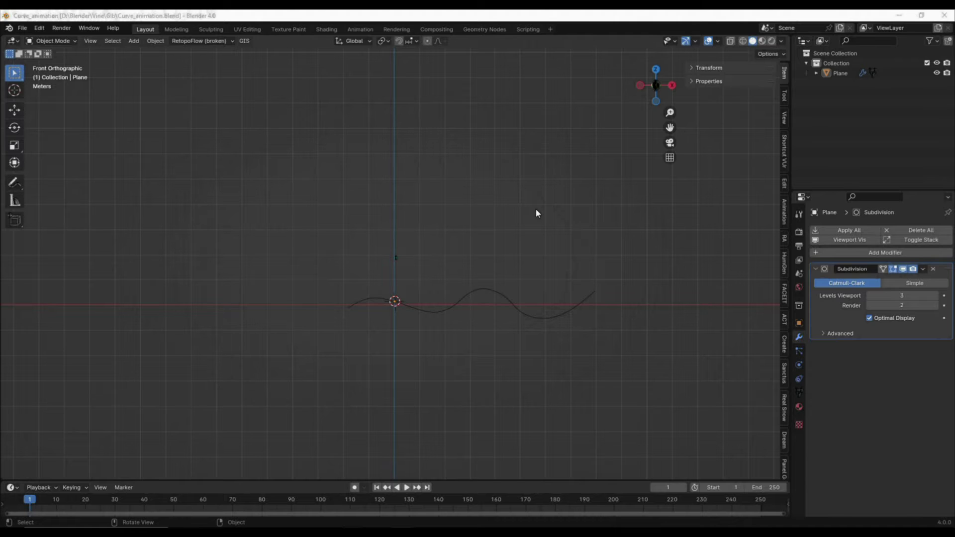
# - Move a vertex near the crest of the wavy line in Edit Mode, and return to Object Mode
pyautogui.moveTo(537, 213); pyautogui.dragTo(449, 234, button='middle')
pyautogui.click(431, 269)
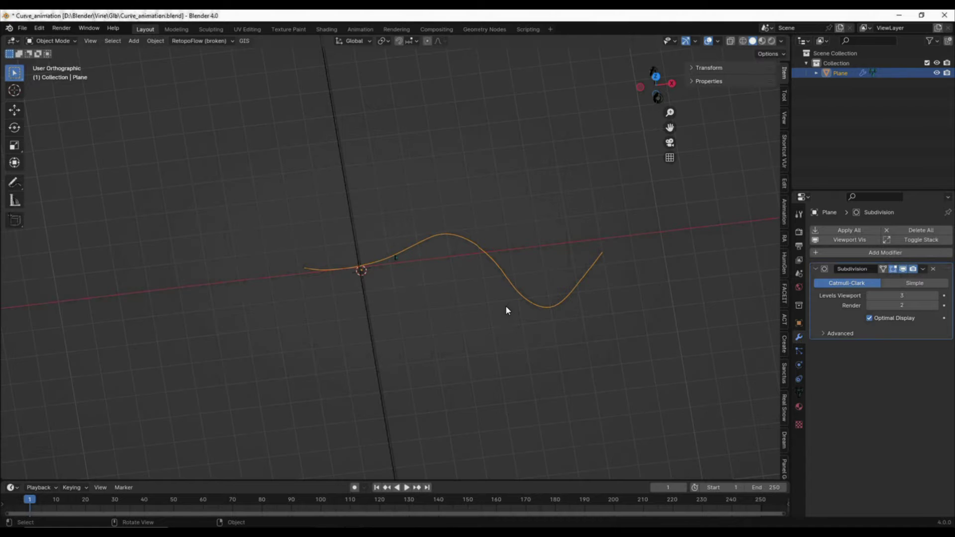
pyautogui.hotkey('ctrl', 'Tab')
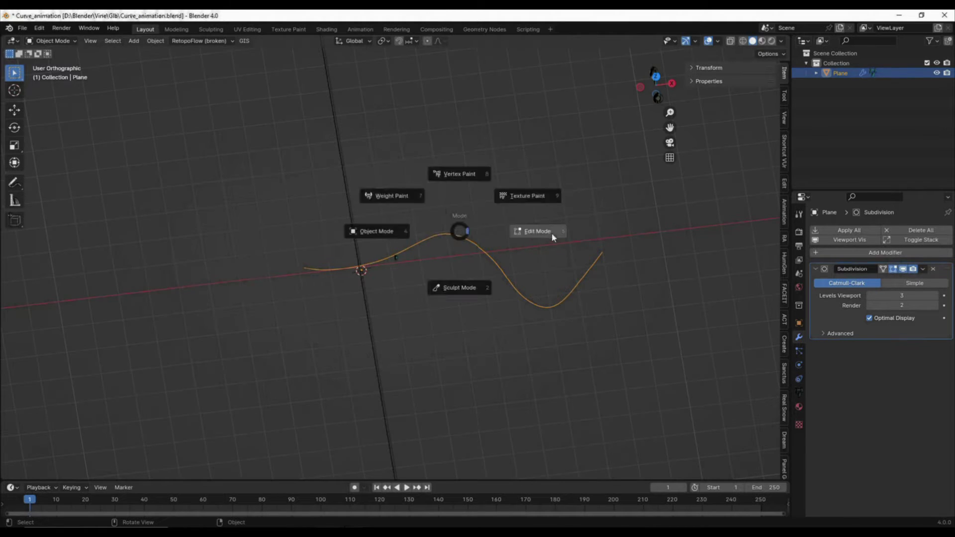
pyautogui.click(551, 231)
pyautogui.click(432, 232)
pyautogui.moveTo(445, 263); pyautogui.dragTo(449, 221, button='middle')
pyautogui.press('g')
pyautogui.click(448, 212)
pyautogui.press('Tab')
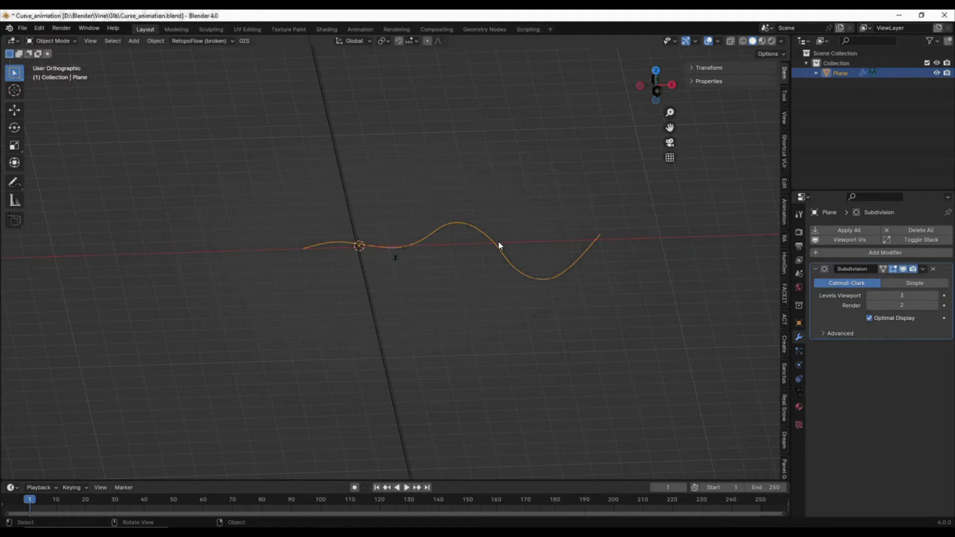
# - Convert the wavy mesh line to a Curve object
pyautogui.press('F3')
pyautogui.write('conver')
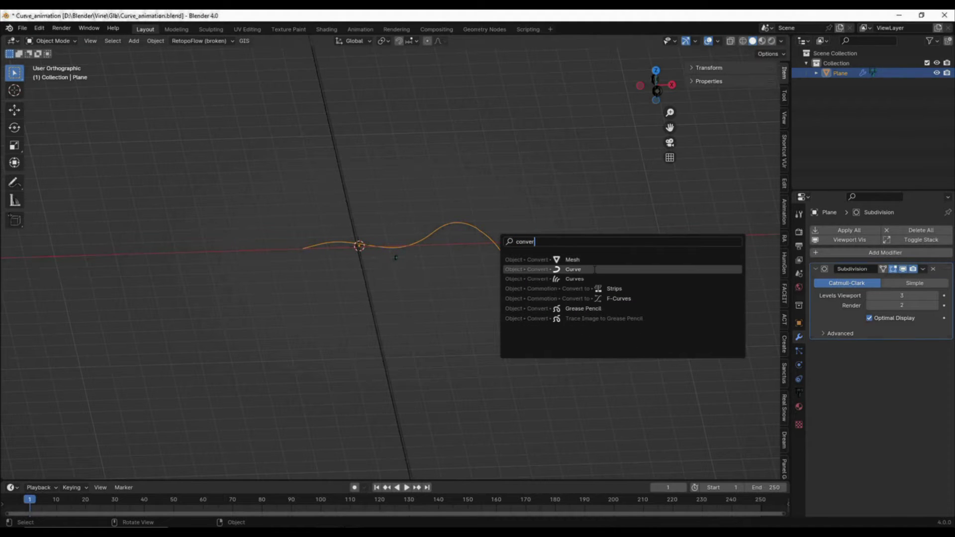
pyautogui.click(595, 269)
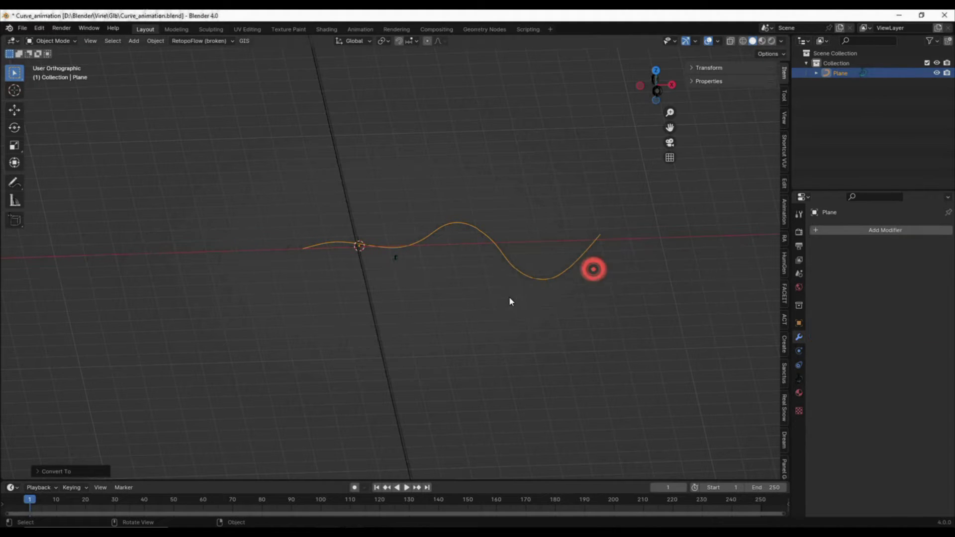
# - Give the converted curve a round bevel with a depth of 0.27 m
pyautogui.click(798, 380)
pyautogui.scroll(-3, 879, 303)
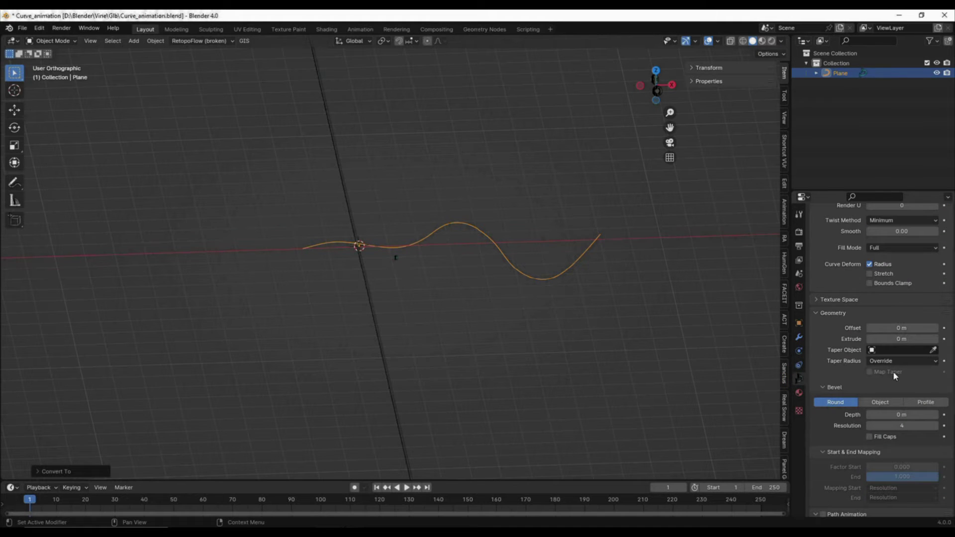
pyautogui.scroll(-2, 912, 404)
pyautogui.moveTo(898, 375); pyautogui.dragTo(932, 375)
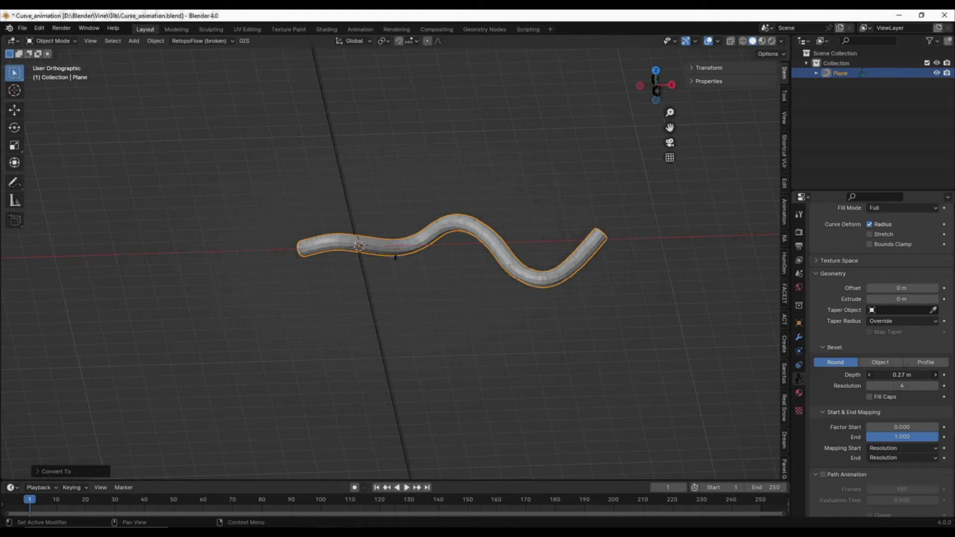
# - Add a Bezier curve below the tube and assign it as the tube's taper object
pyautogui.hotkey('shift', 'a')
pyautogui.click(407, 312)
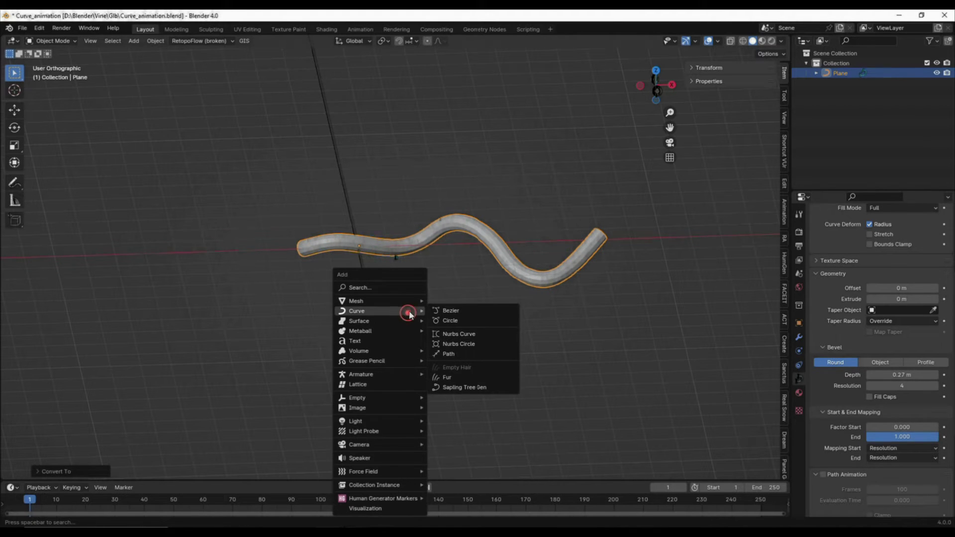
pyautogui.click(454, 312)
pyautogui.click(521, 264)
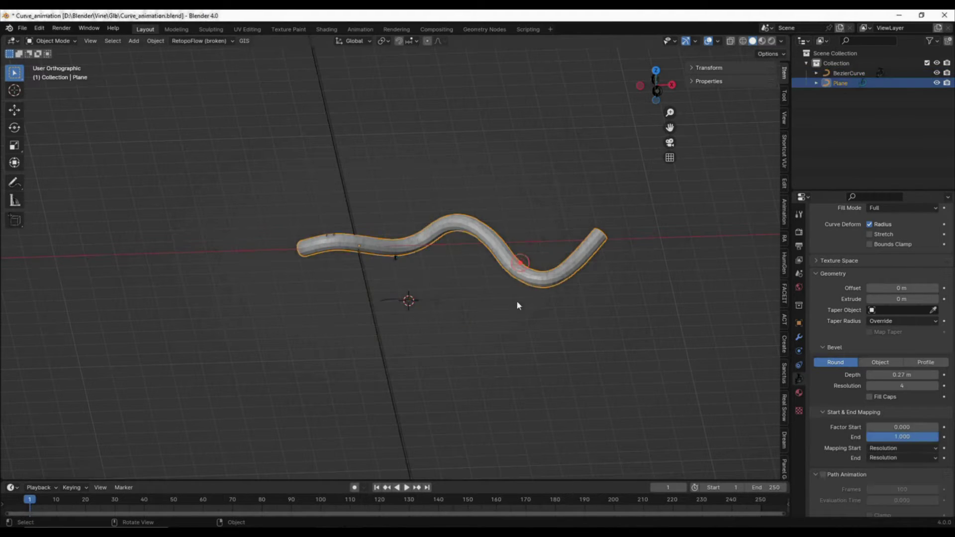
pyautogui.click(933, 310)
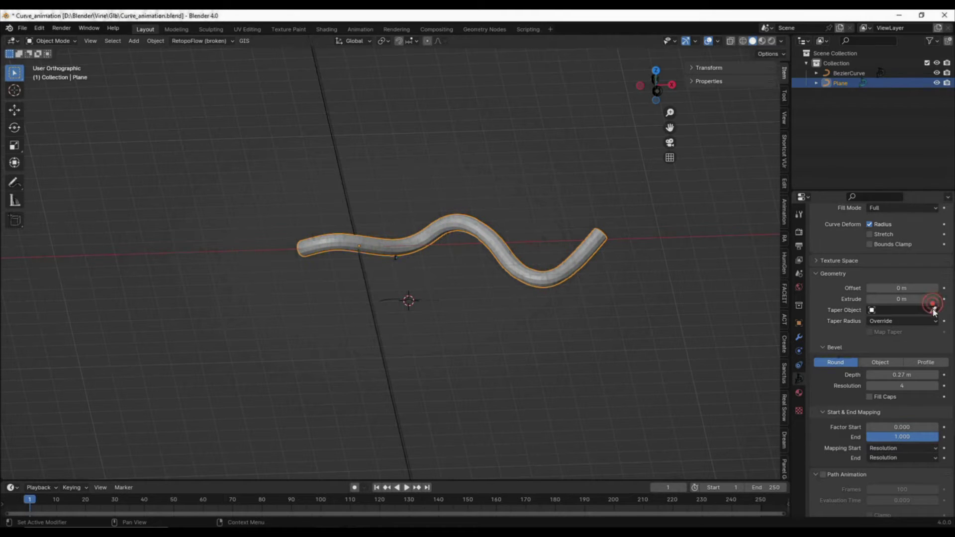
pyautogui.click(415, 297)
# - Move the taper curve's end point along Y in Edit Mode and rotate its handle by about -8 degrees
pyautogui.moveTo(459, 289); pyautogui.dragTo(404, 291, button='middle')
pyautogui.click(406, 287)
pyautogui.press('Tab')
pyautogui.press('g')
pyautogui.press('y')
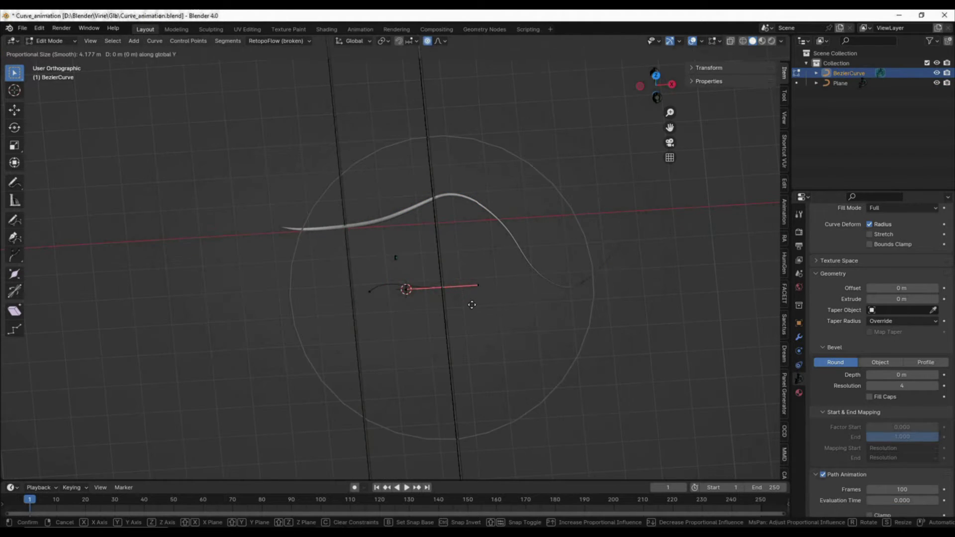
pyautogui.click(475, 301)
pyautogui.press('r')
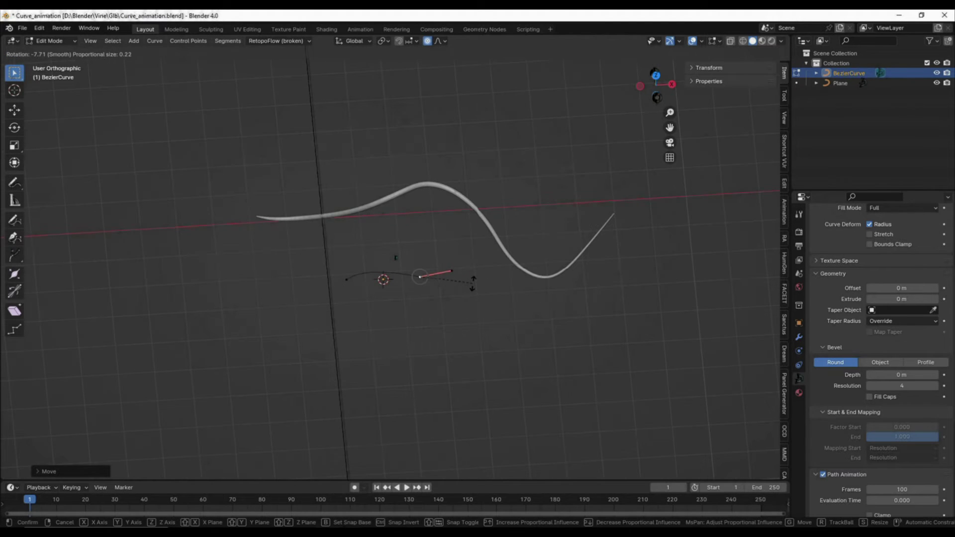
pyautogui.click(471, 283)
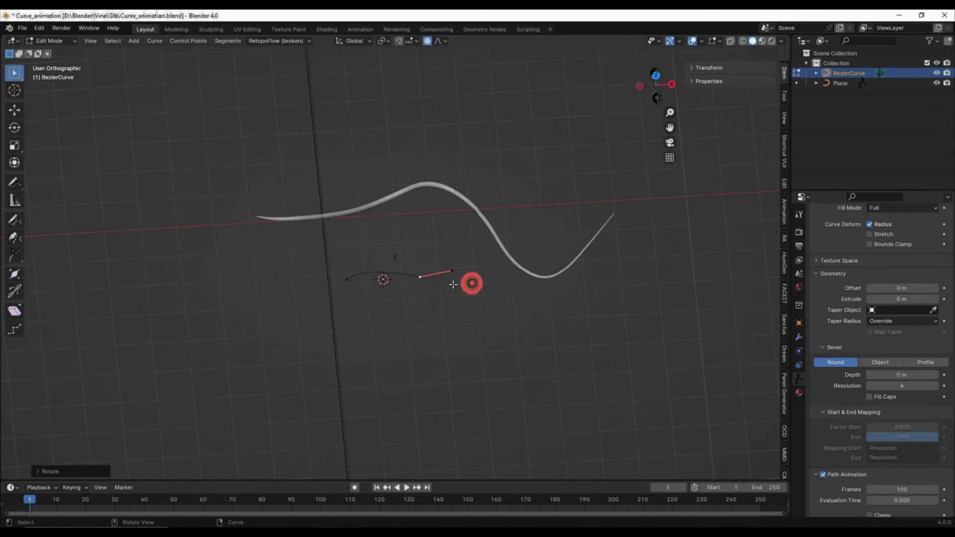
# - Rotate the handle at the taper curve's start point and return to Object Mode
pyautogui.click(346, 279)
pyautogui.press('r')
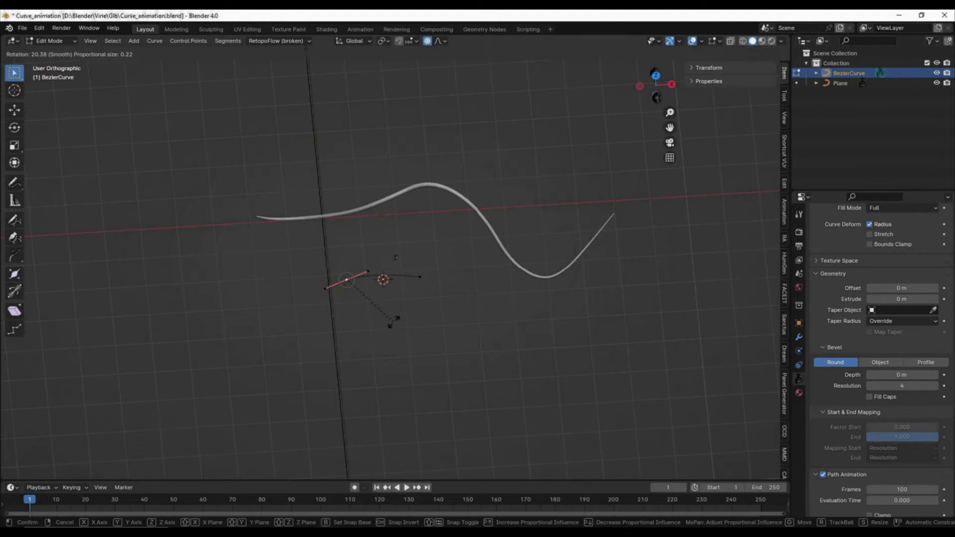
pyautogui.click(398, 281)
pyautogui.press('Tab')
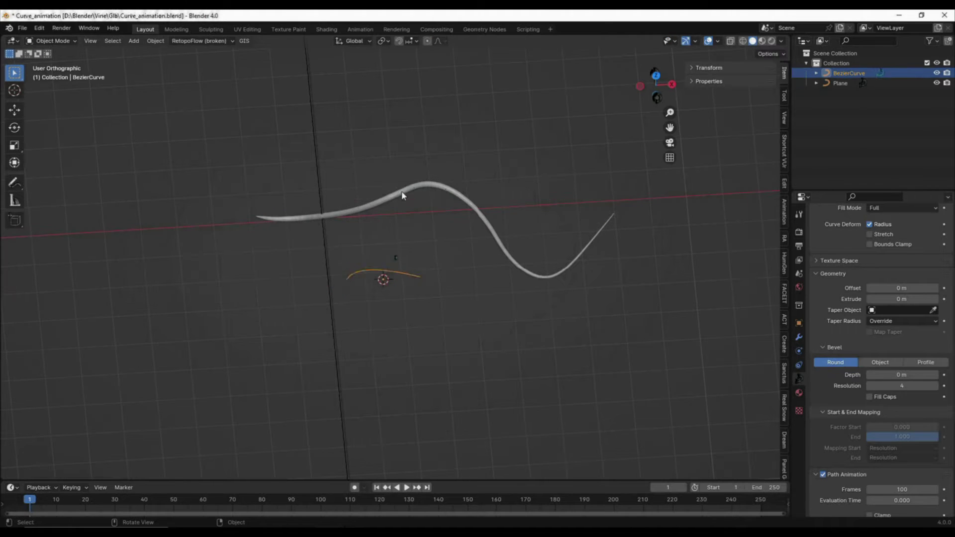
# - Thicken the tube's control points with Shrink/Fatten, set its bevel depth to 0.46 m, and deselect it
pyautogui.click(403, 194)
pyautogui.press('Tab')
pyautogui.hotkey('alt', 's')
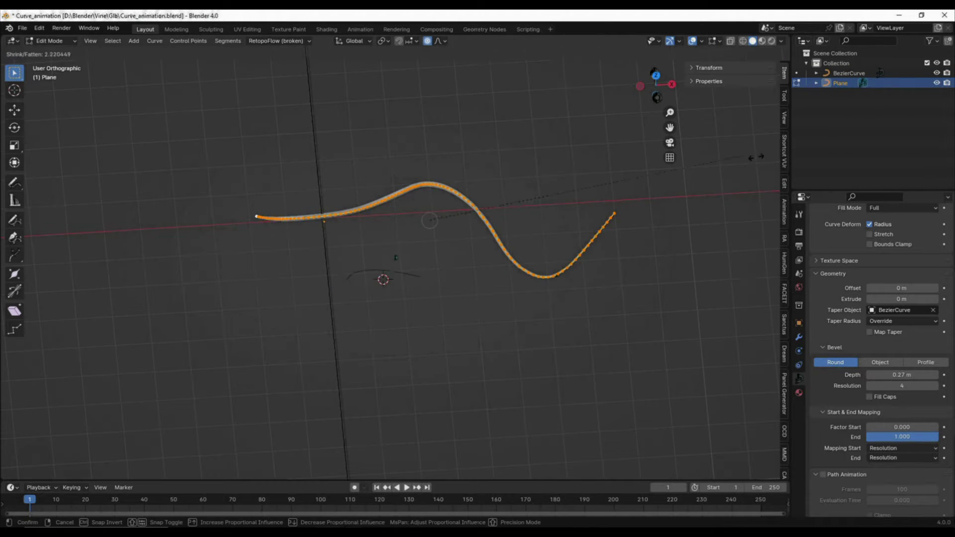
pyautogui.click(665, 221)
pyautogui.press('Tab')
pyautogui.moveTo(888, 375)
pyautogui.mouseDown()
pyautogui.moveTo(908, 375)
pyautogui.moveTo(891, 375)
pyautogui.mouseUp()
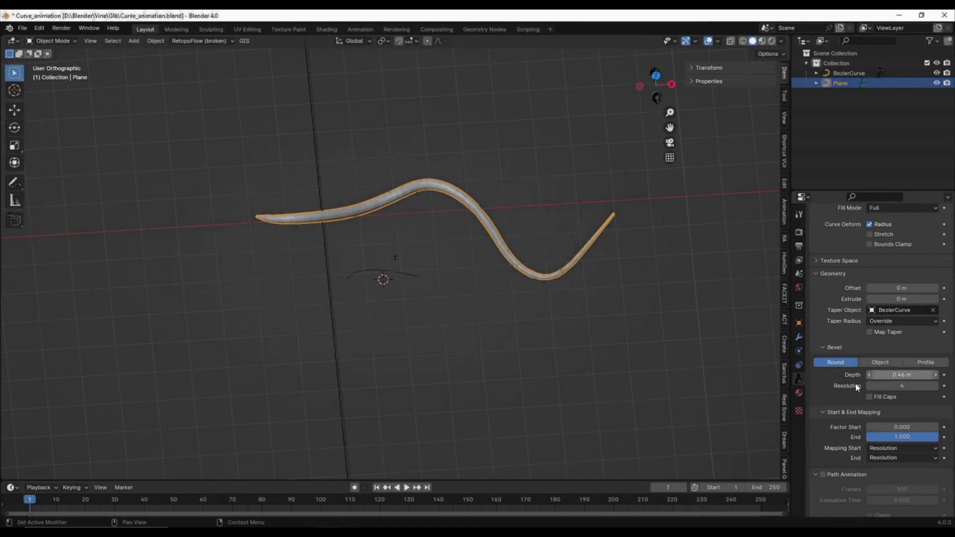
pyautogui.click(592, 322)
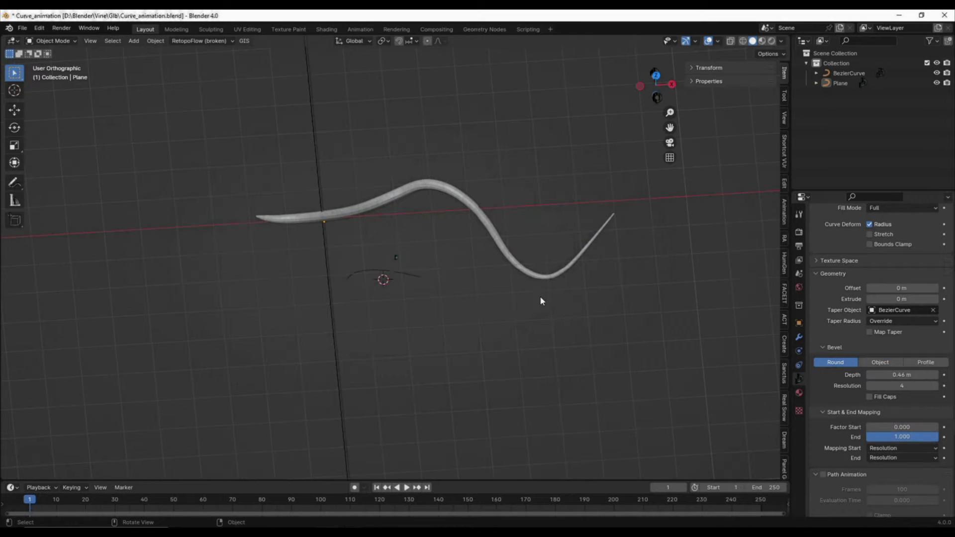
# - Enable Map Taper for the tube and scrub its end mapping factor, finishing at 1.000
pyautogui.keyDown('shift'); pyautogui.moveTo(443, 276); pyautogui.dragTo(437, 316, button='middle'); pyautogui.keyUp('shift')
pyautogui.scroll(-2, 437, 315)
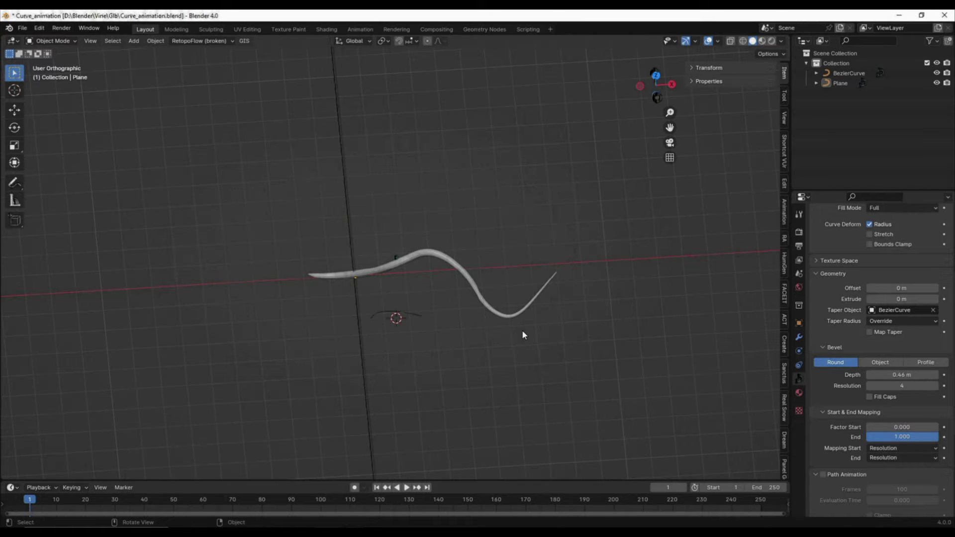
pyautogui.scroll(-4, 860, 413)
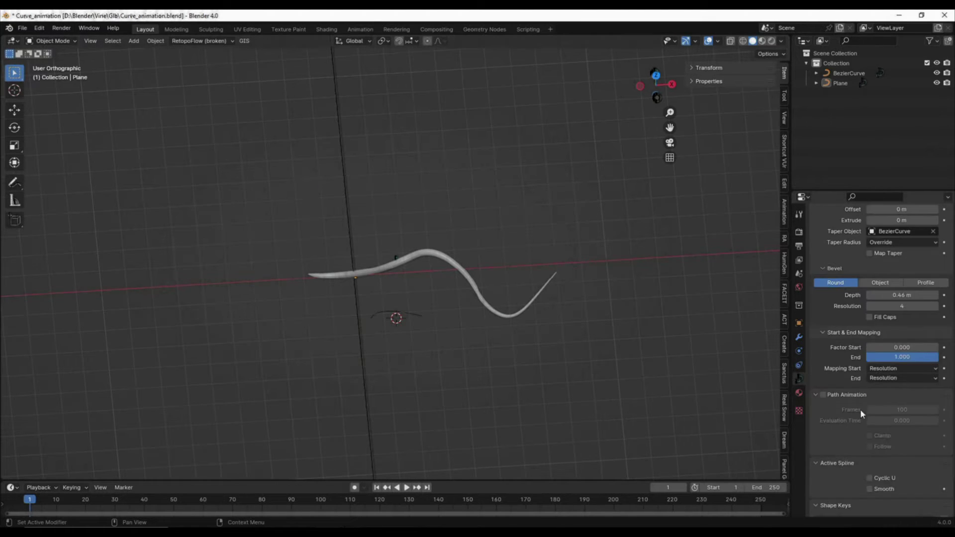
pyautogui.click(888, 254)
pyautogui.moveTo(904, 362); pyautogui.dragTo(938, 357)
# - Apply smooth shading to the tube and deselect it
pyautogui.scroll(4, 469, 300)
pyautogui.click(500, 292)
pyautogui.rightClick(500, 292)
pyautogui.click(465, 246)
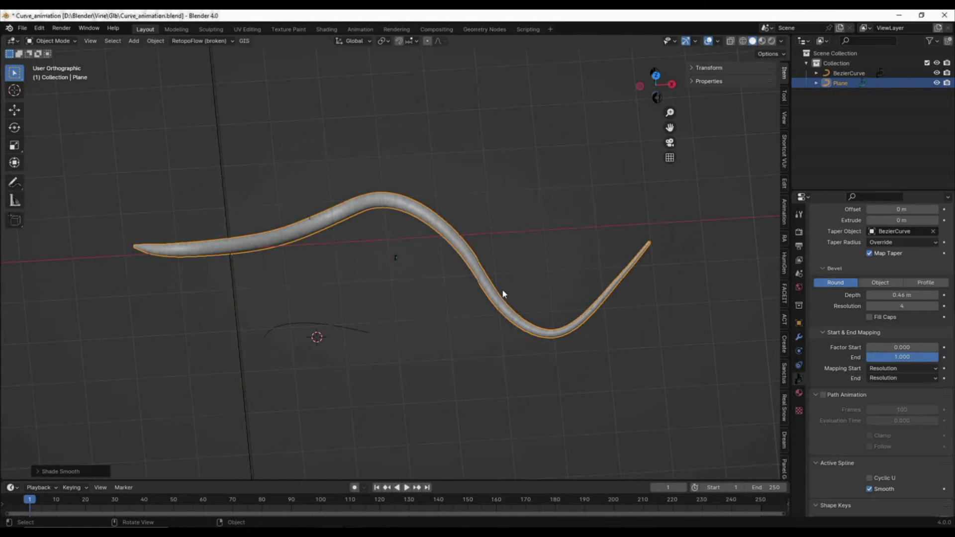
pyautogui.click(483, 334)
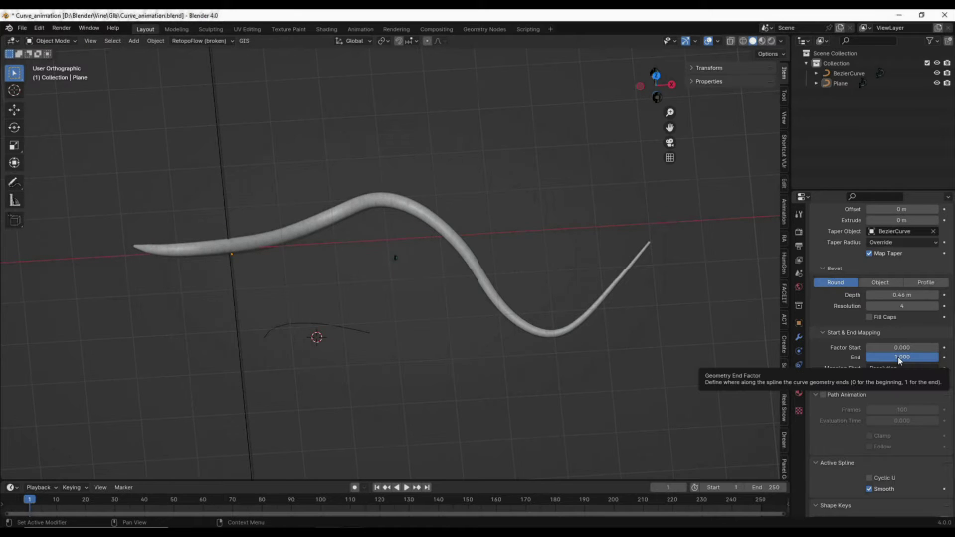
# - Keyframe the tube's end mapping factor at 1.000 on frame 1 and on frame 250
pyautogui.press('i')
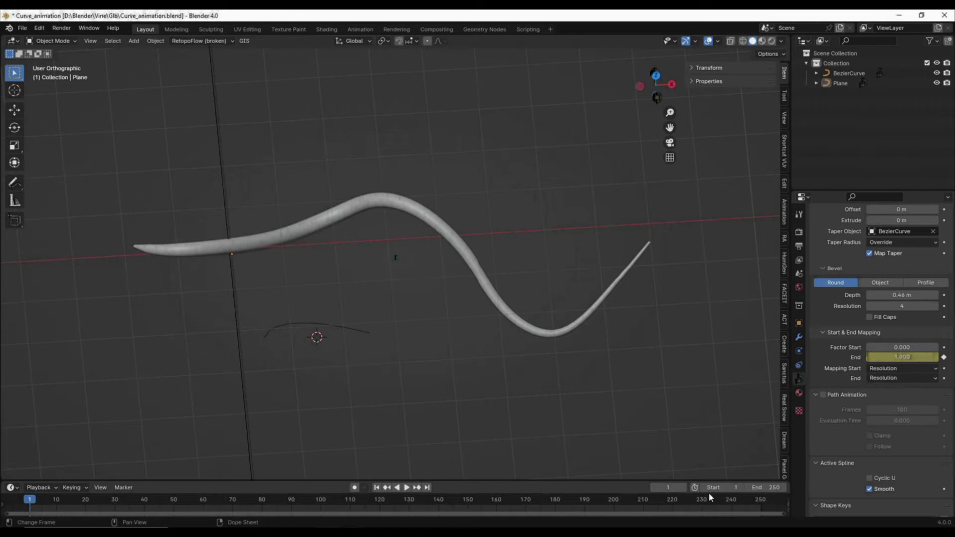
pyautogui.click(758, 500)
pyautogui.moveTo(759, 500); pyautogui.dragTo(761, 500)
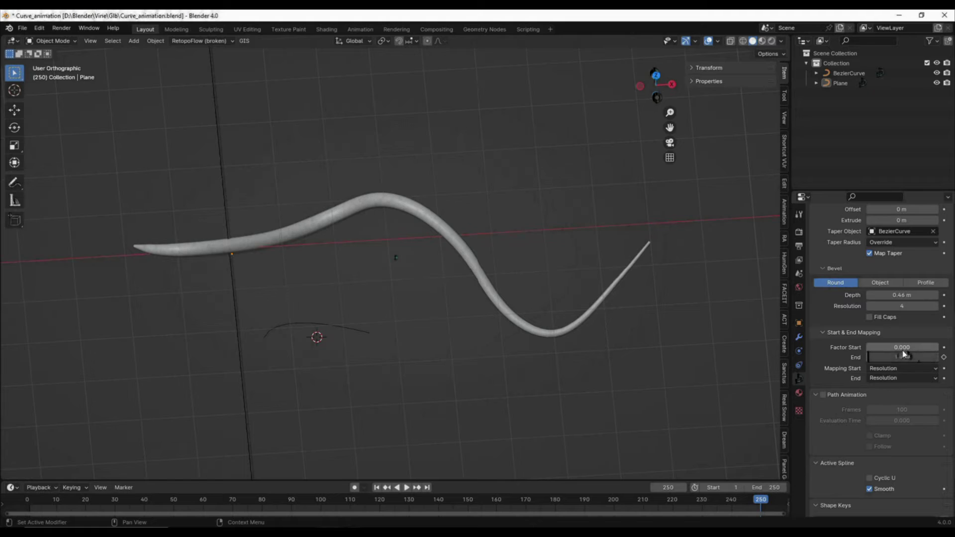
pyautogui.press('i')
# - Replace the frame 1 keyframe of the end mapping factor with 0.000 and play back the growth animation
pyautogui.moveTo(645, 502); pyautogui.dragTo(30, 500)
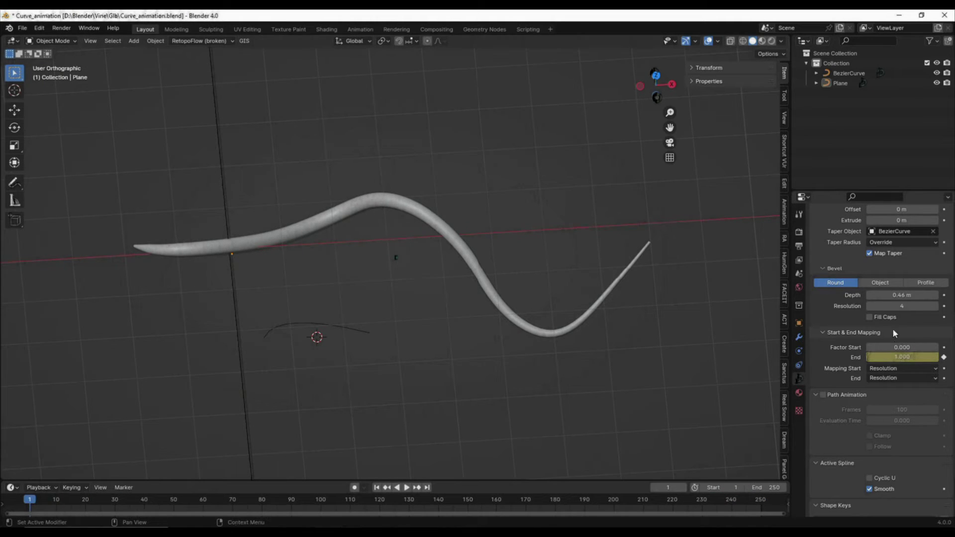
pyautogui.moveTo(896, 356); pyautogui.dragTo(867, 356)
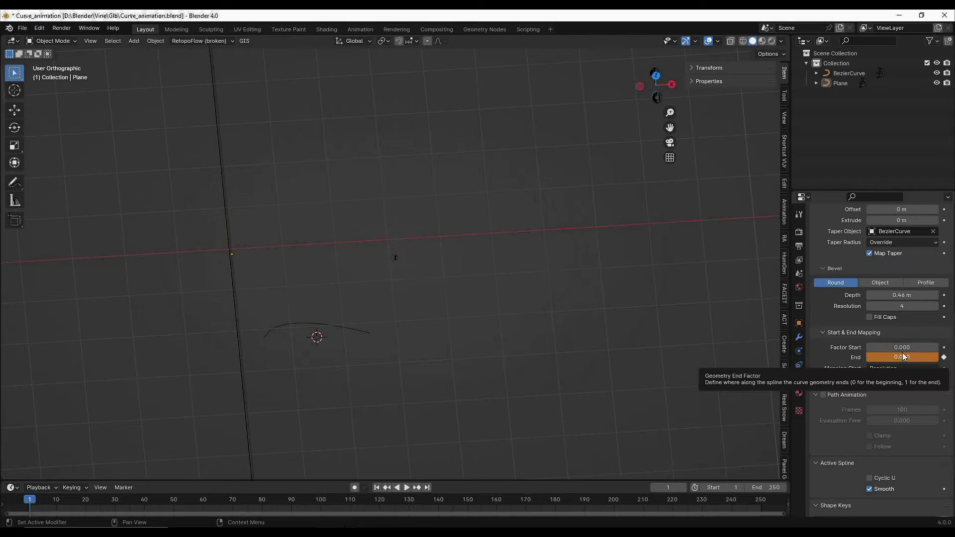
pyautogui.press('i')
pyautogui.press('space')
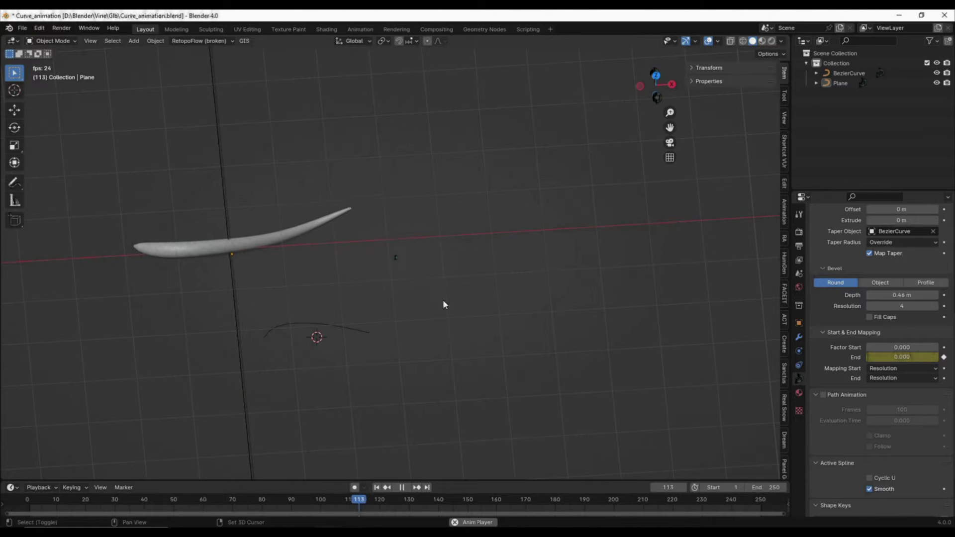
pyautogui.press('space')
# - Export only the selected tube as Curve_animation.glb in glTF Binary format with the animation mode set to Active actions merged
pyautogui.click(341, 230)
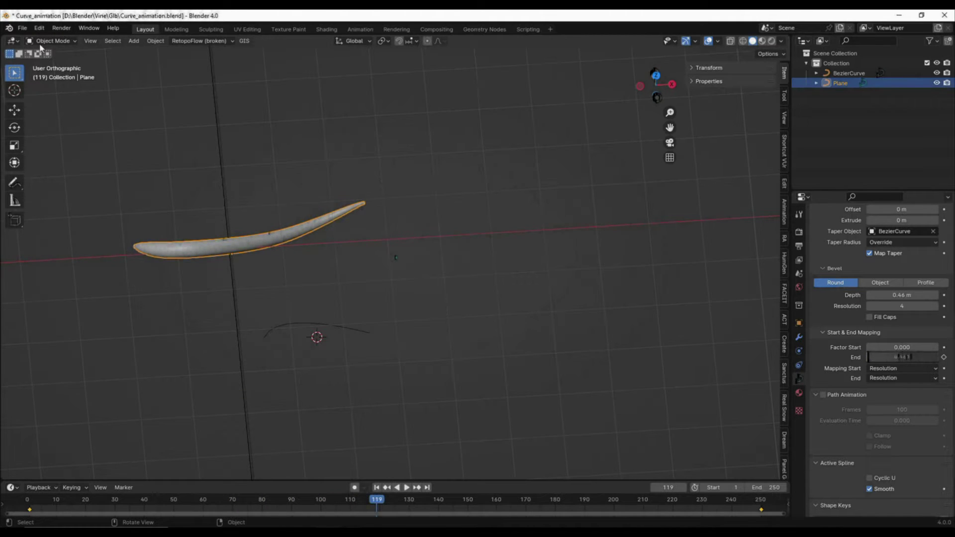
pyautogui.click(20, 28)
pyautogui.click(59, 179)
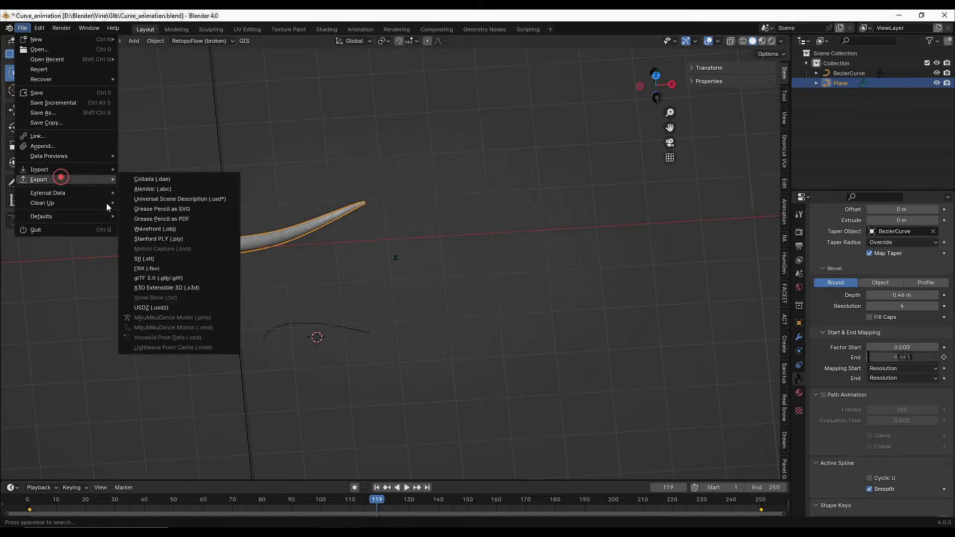
pyautogui.click(230, 280)
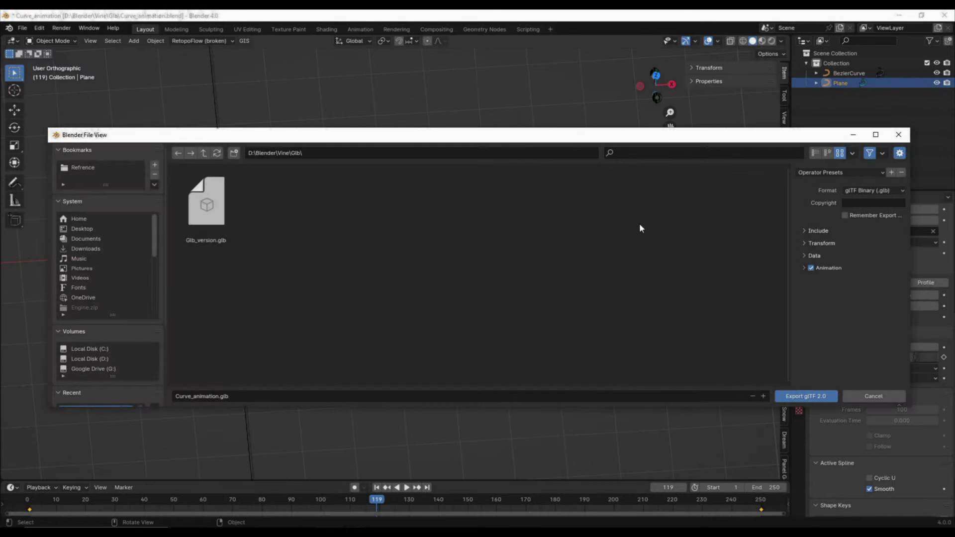
pyautogui.click(829, 232)
pyautogui.click(817, 355)
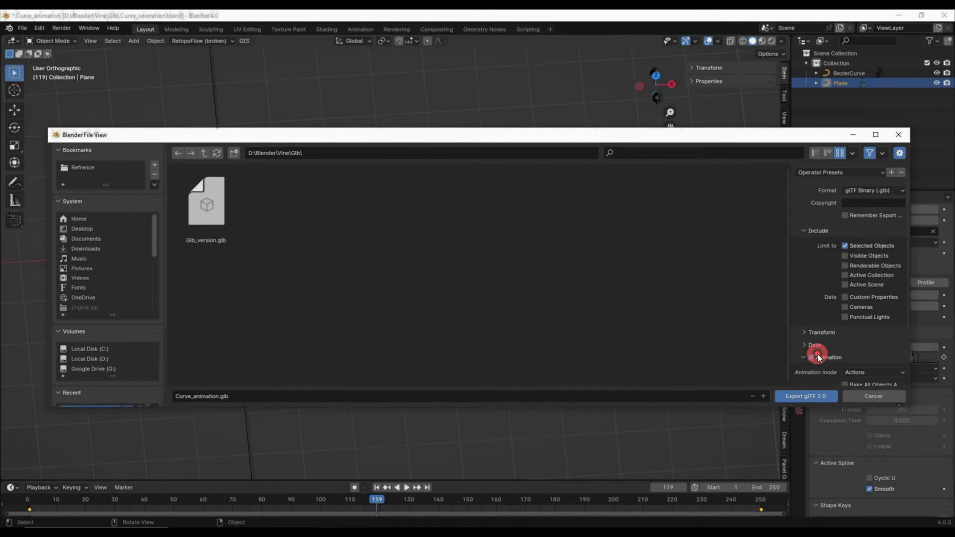
pyautogui.scroll(-4, 850, 332)
pyautogui.click(867, 302)
pyautogui.click(862, 326)
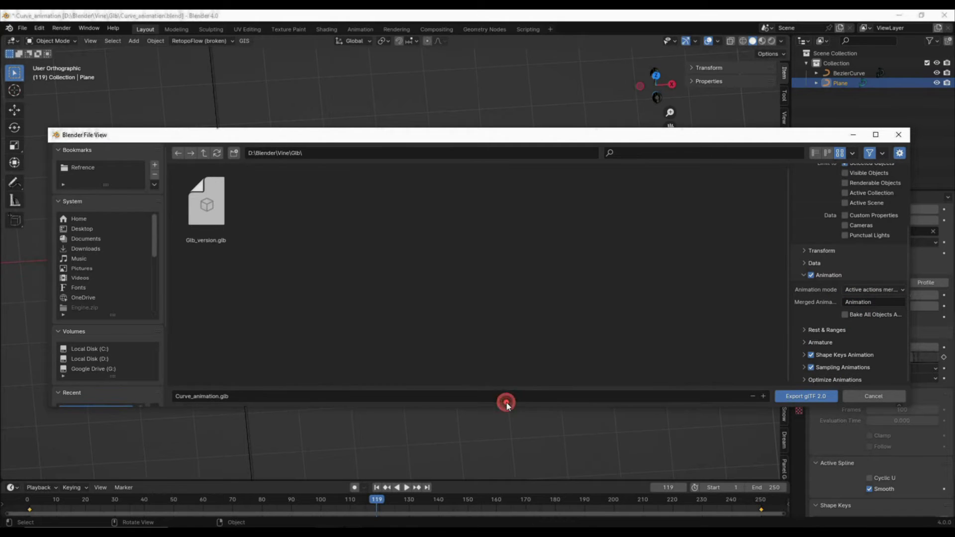
pyautogui.click(806, 396)
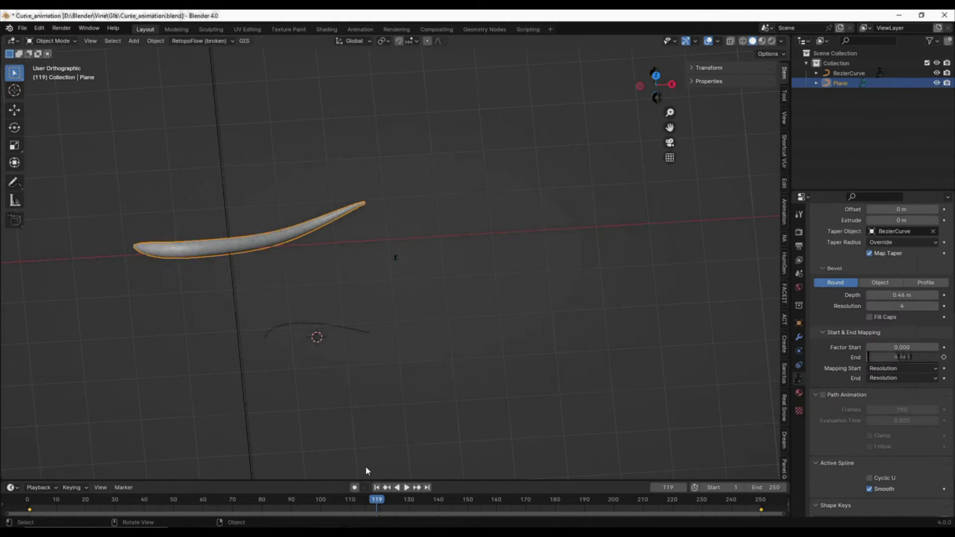
# - Switch to the glTF Viewer web page and load Curve_animation.glb from the Glb folder
pyautogui.click(214, 526)
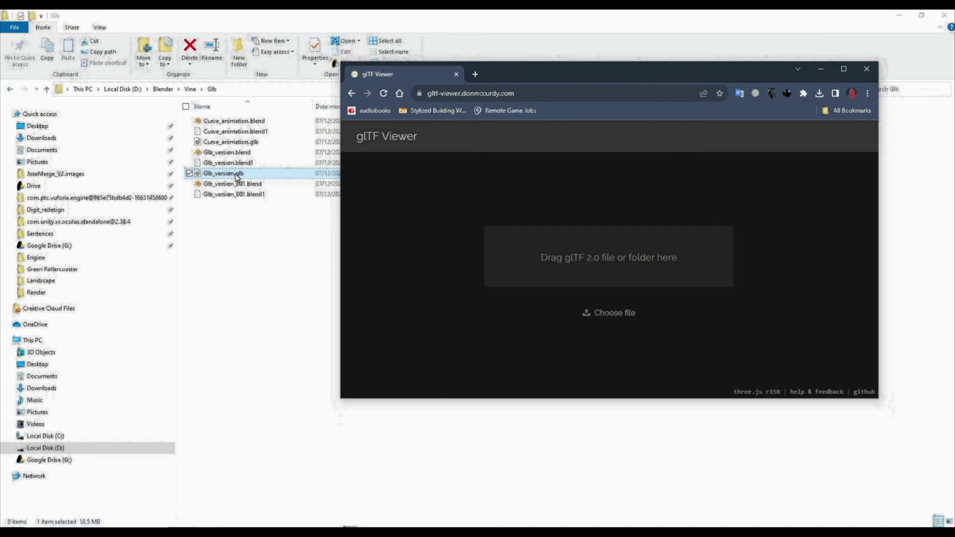
pyautogui.moveTo(244, 143); pyautogui.dragTo(575, 243)
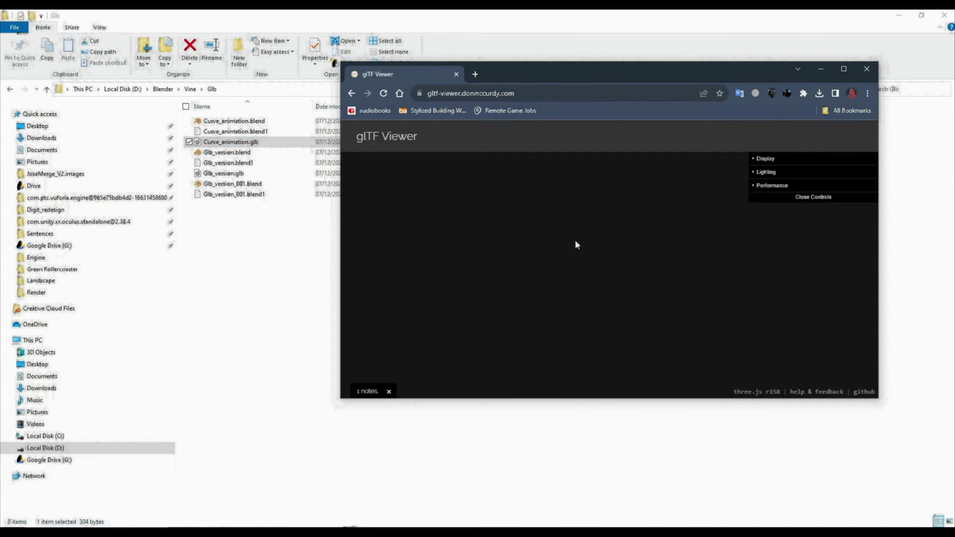
# - Maximize the glTF Viewer window, open the validation report for the loaded model and return to the viewer page
pyautogui.click(849, 74)
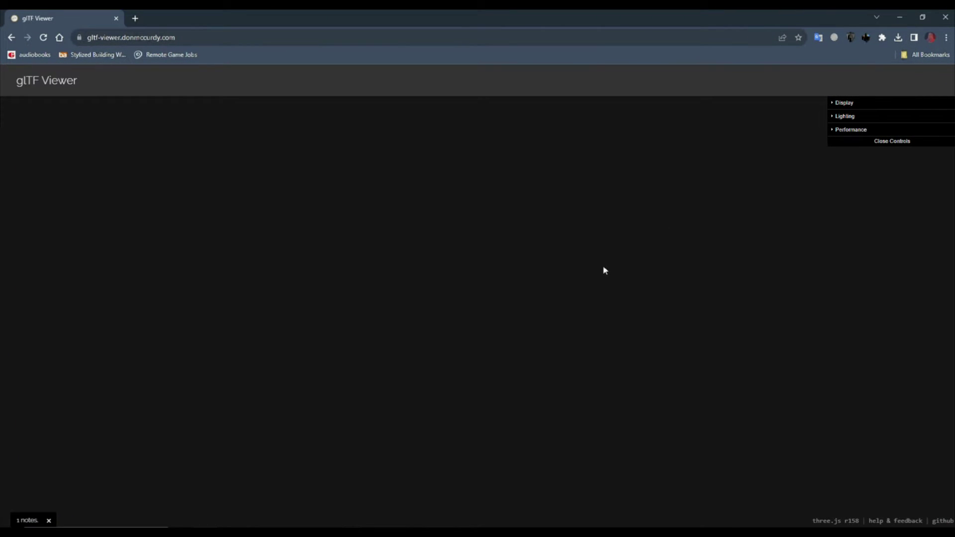
pyautogui.click(603, 268)
pyautogui.click(21, 521)
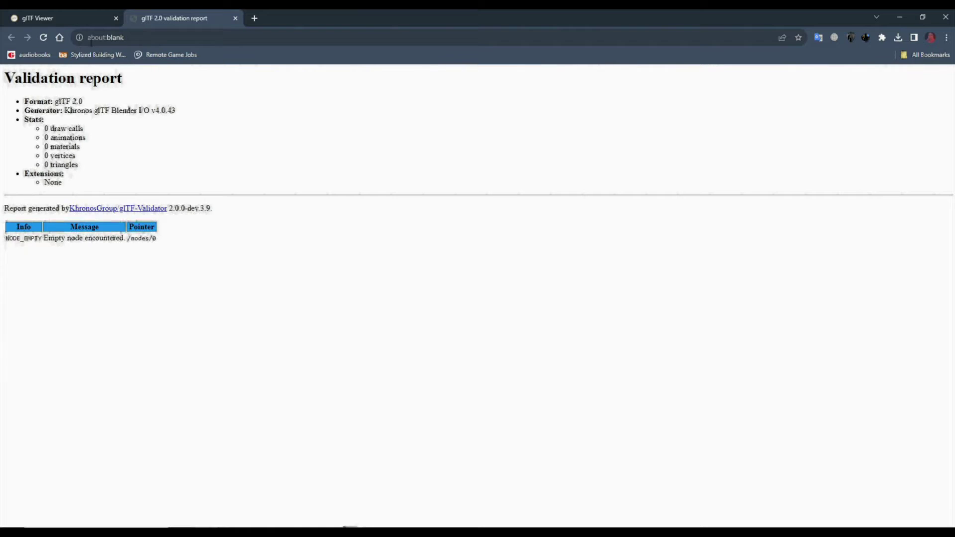
pyautogui.click(74, 18)
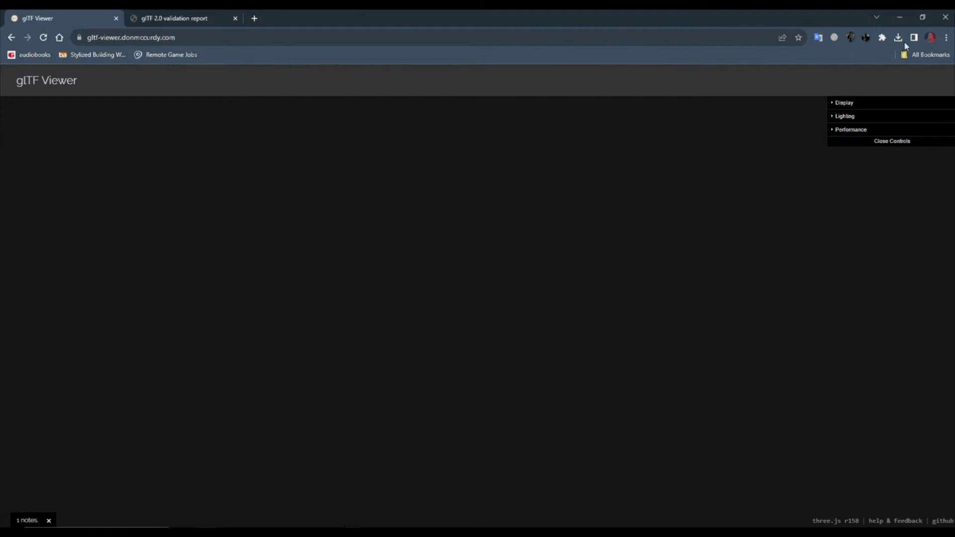
# - Switch back to Blender, rewind the timeline to frame 0 and play and scrub through the tube's growth animation
pyautogui.click(895, 20)
pyautogui.click(348, 528)
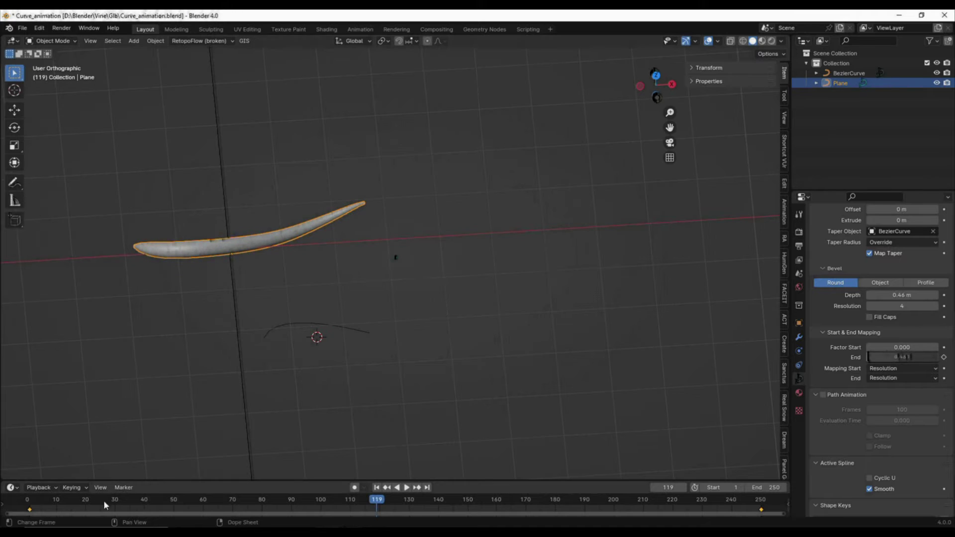
pyautogui.moveTo(79, 503); pyautogui.dragTo(16, 502)
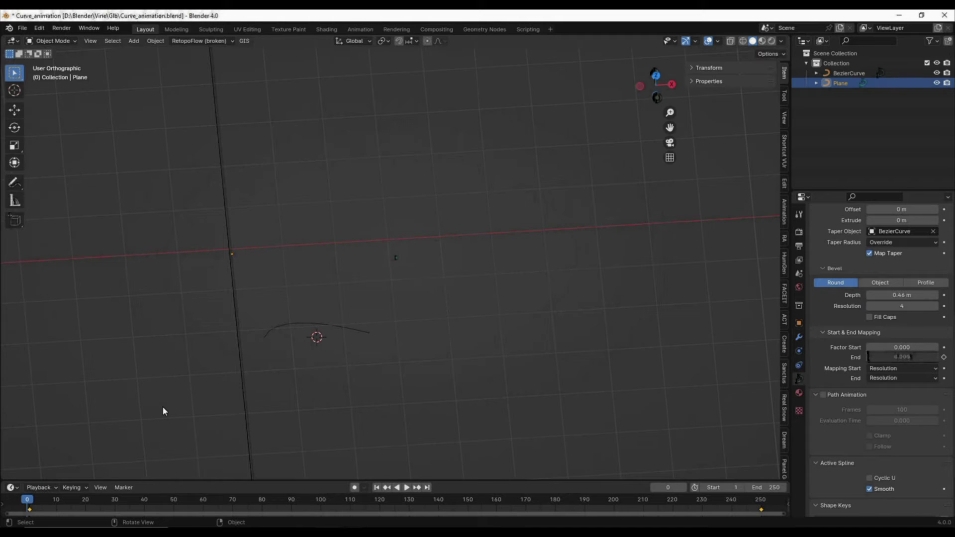
pyautogui.press('space')
pyautogui.moveTo(55, 501); pyautogui.dragTo(620, 474)
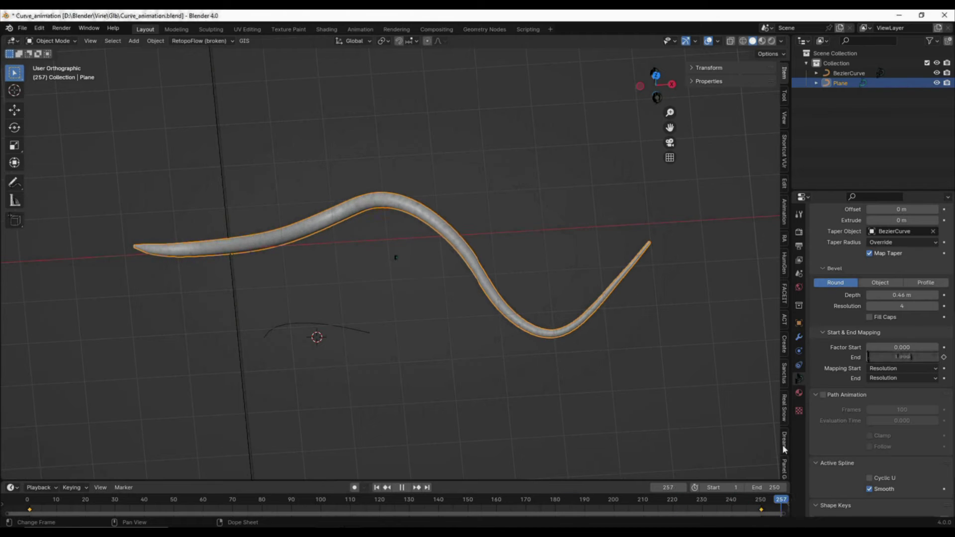
# - Delete the keyframes of the tube's end mapping factor
pyautogui.press('x')
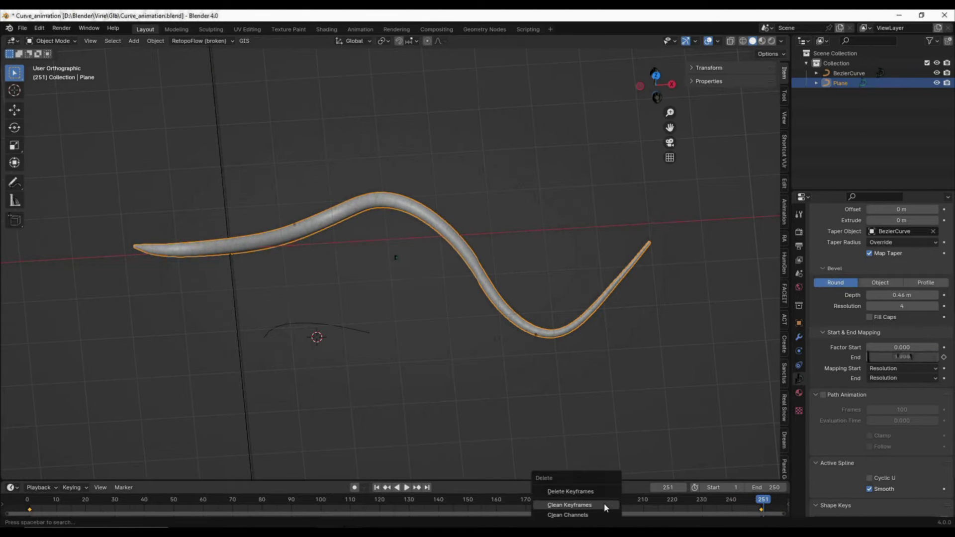
pyautogui.click(604, 491)
pyautogui.click(354, 333)
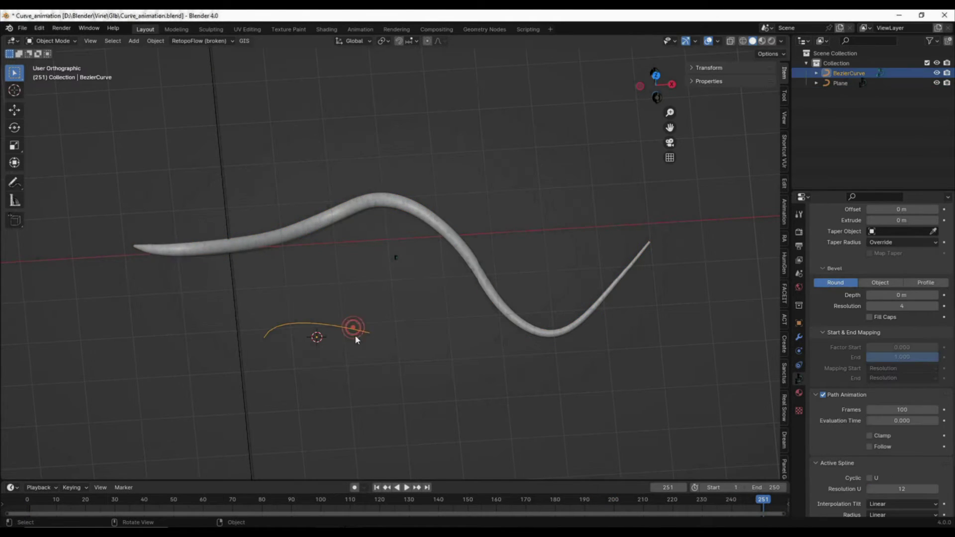
pyautogui.press('Tab')
pyautogui.scroll(1, 360, 338)
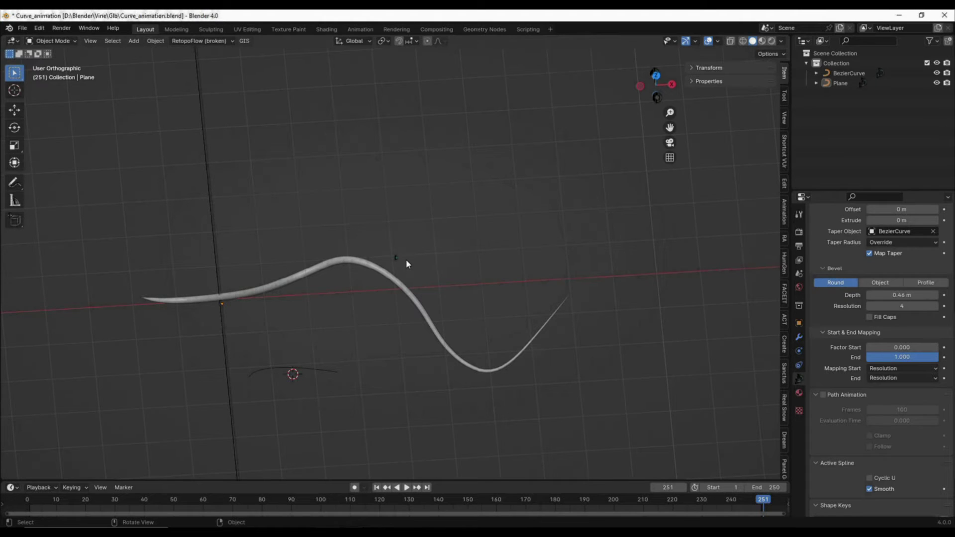
# - Convert the tapered tube curve to a mesh
pyautogui.click(379, 267)
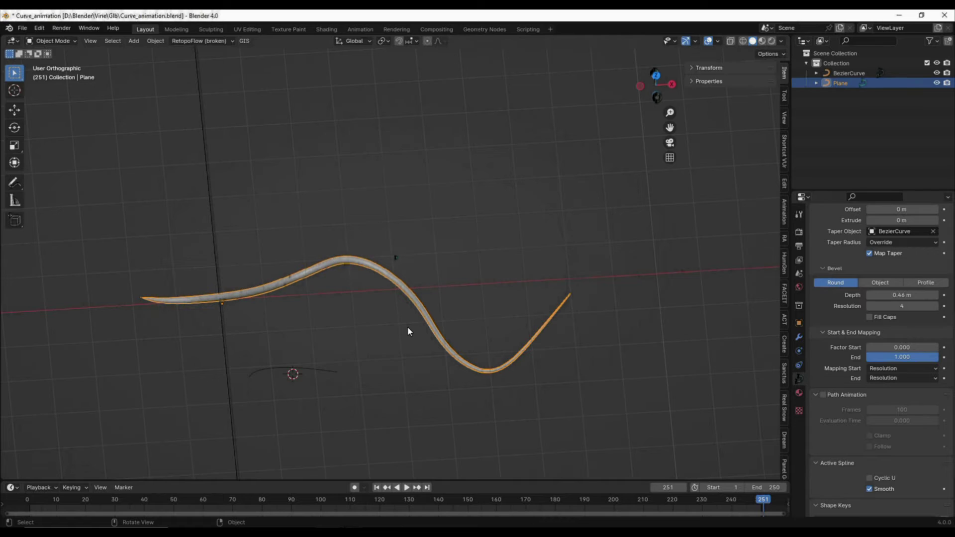
pyautogui.press('F3')
pyautogui.write('con')
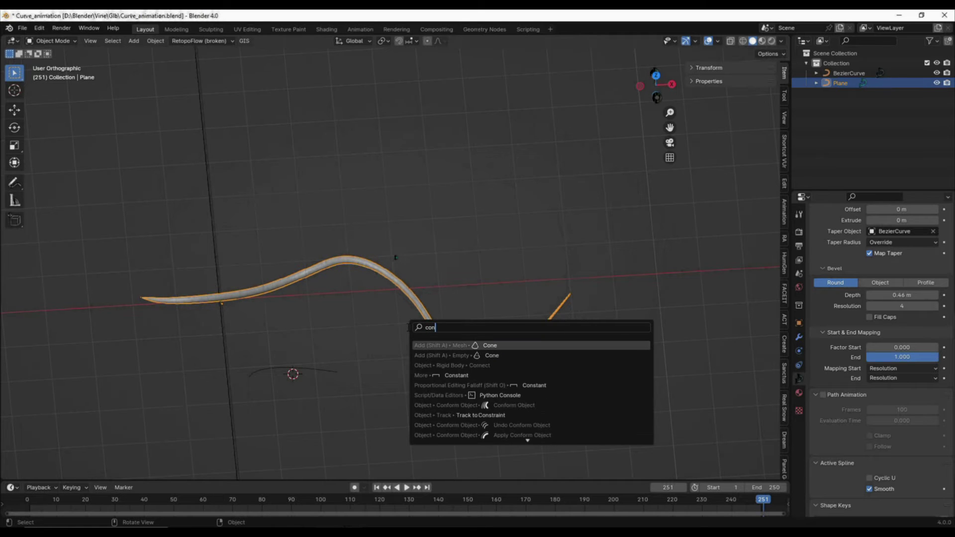
pyautogui.write('ver')
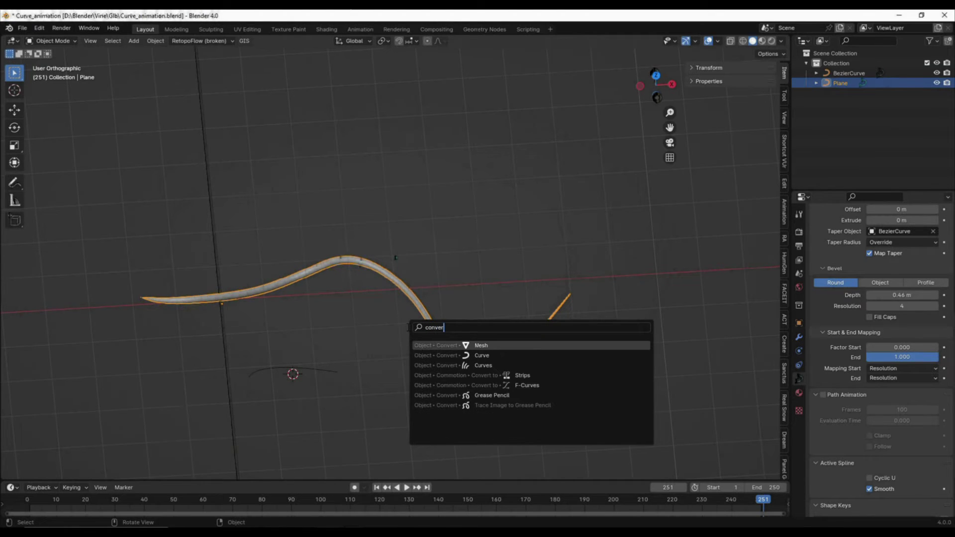
pyautogui.click(347, 256)
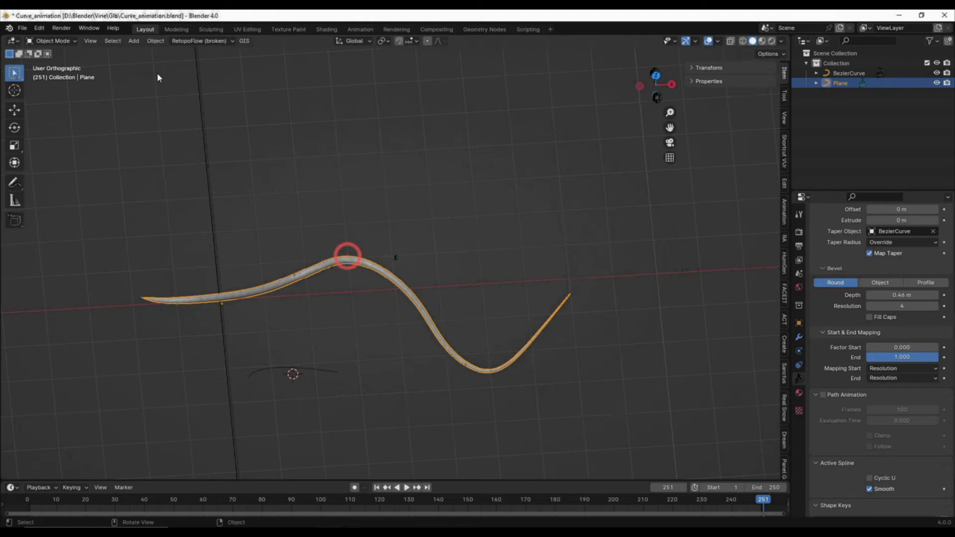
pyautogui.click(155, 40)
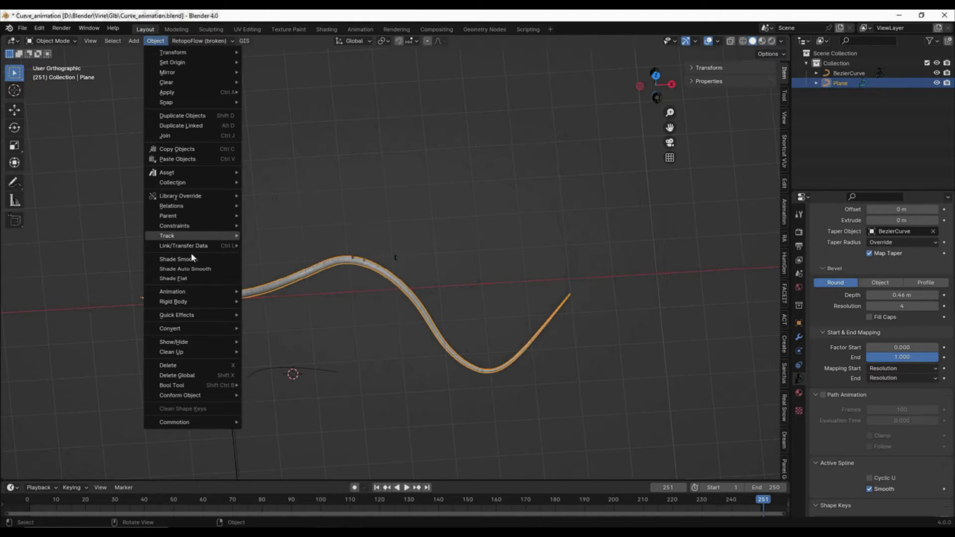
pyautogui.moveTo(205, 328)
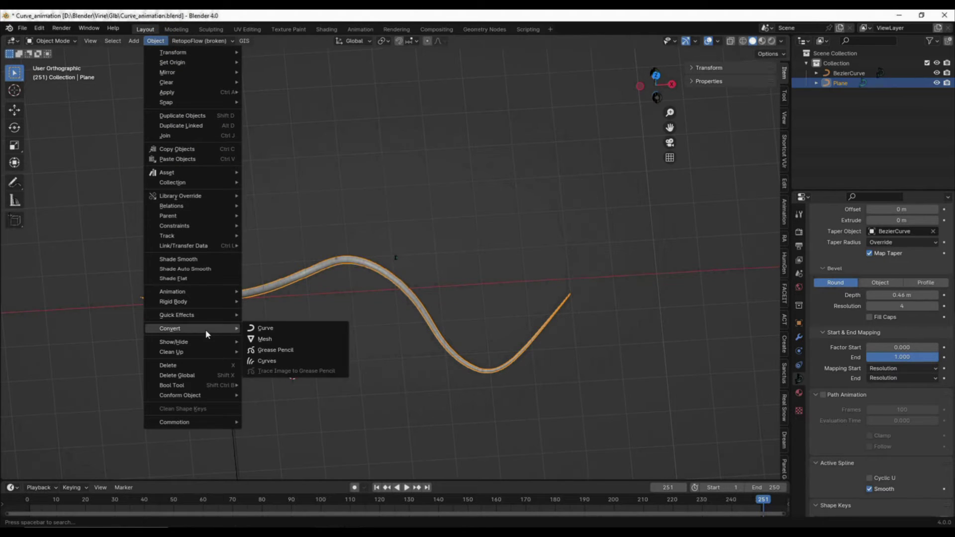
pyautogui.click(267, 341)
# - Try moving individual vertices along the converted tube in Edit Mode, cancelling each move
pyautogui.scroll(4, 159, 296)
pyautogui.press('Tab')
pyautogui.click(297, 301)
pyautogui.press('g')
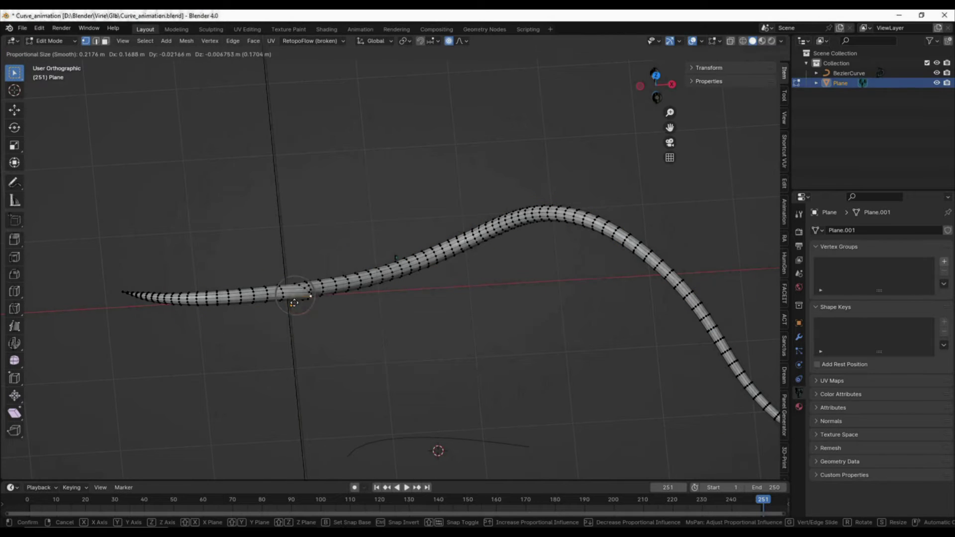
pyautogui.rightClick(312, 270)
pyautogui.click(333, 282)
pyautogui.press('g')
pyautogui.rightClick(374, 247)
pyautogui.click(427, 259)
pyautogui.press('g')
pyautogui.rightClick(450, 237)
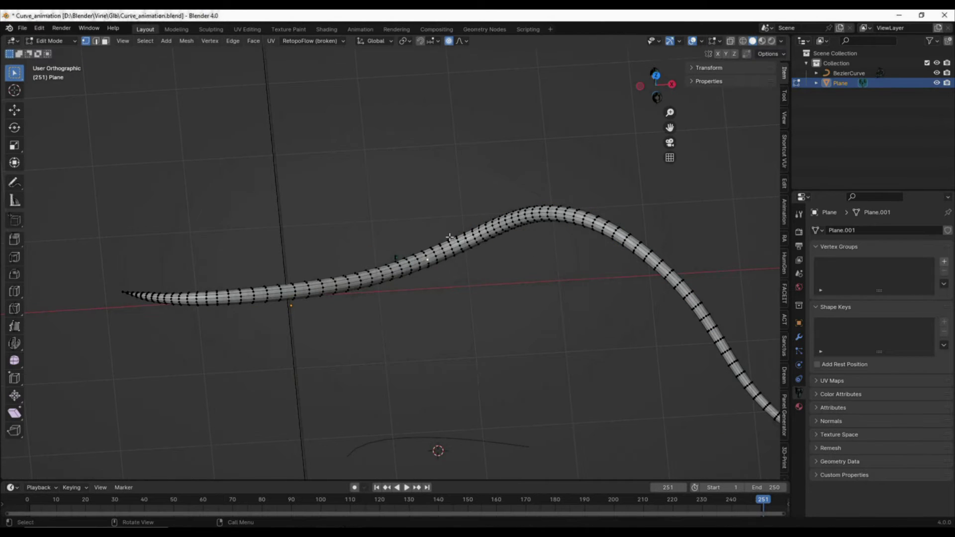
# - Try moving a block of vertices just past the tube's crest, cancel the move and return to Object Mode
pyautogui.scroll(-5, 550, 249)
pyautogui.keyDown('shift'); pyautogui.moveTo(598, 249); pyautogui.dragTo(502, 259, button='middle'); pyautogui.keyUp('shift')
pyautogui.scroll(5, 502, 259)
pyautogui.moveTo(424, 222); pyautogui.dragTo(506, 306)
pyautogui.press('g')
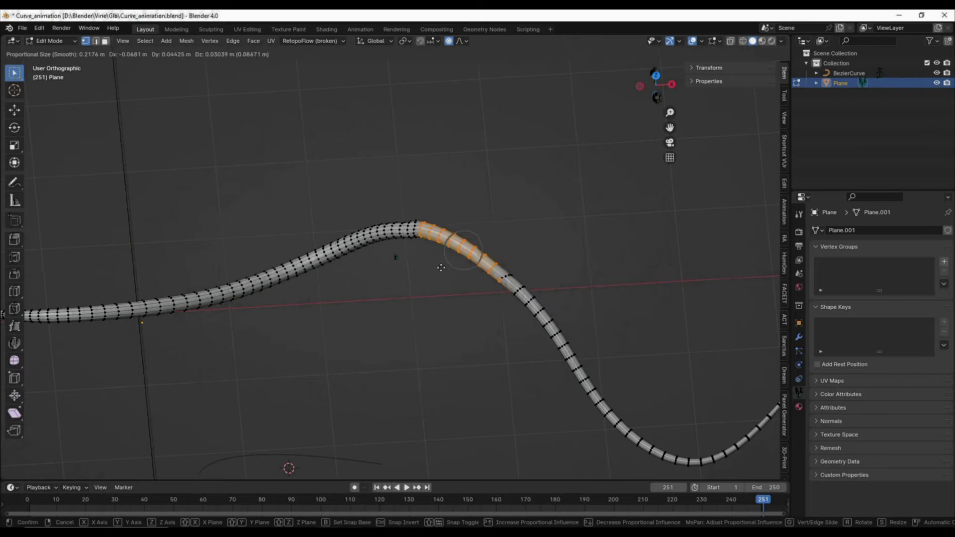
pyautogui.rightClick(440, 267)
pyautogui.press('Tab')
pyautogui.scroll(-6, 393, 254)
pyautogui.click(405, 226)
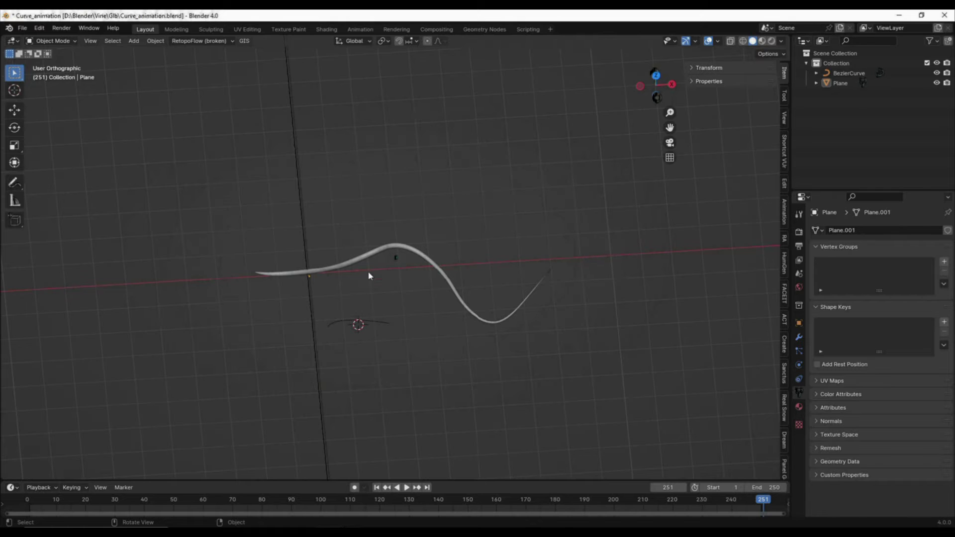
# - Add a single-bone armature to the scene
pyautogui.scroll(4, 325, 270)
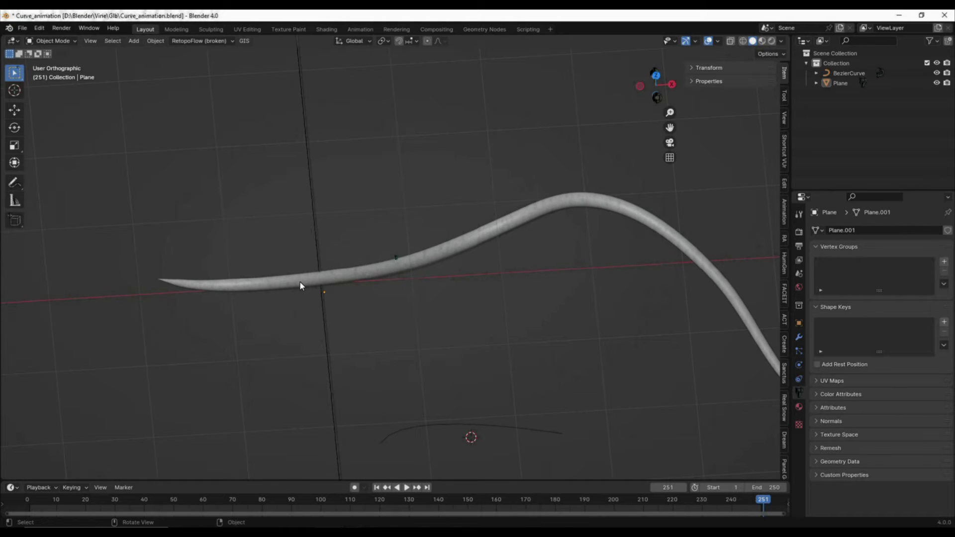
pyautogui.click(318, 286)
pyautogui.scroll(-3, 313, 274)
pyautogui.hotkey('shift', 'a')
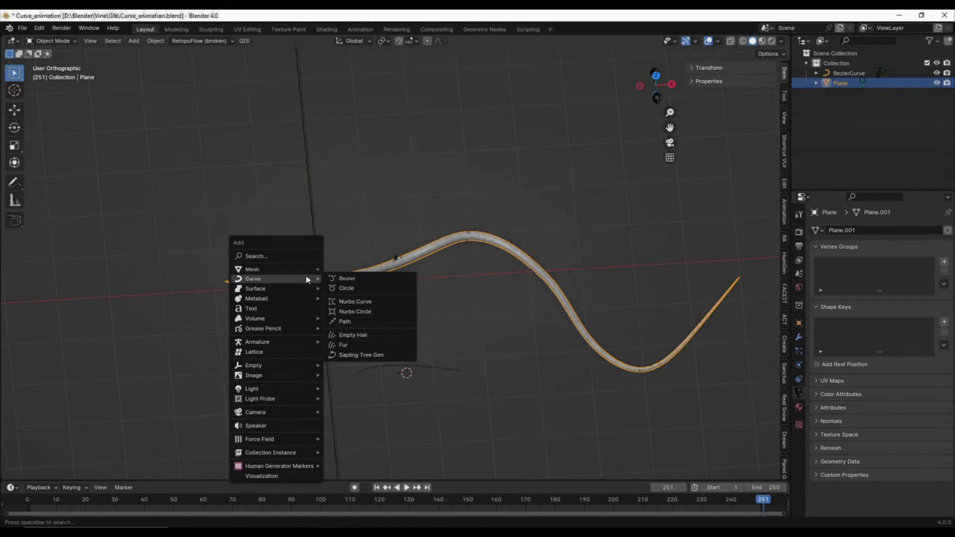
pyautogui.click(293, 341)
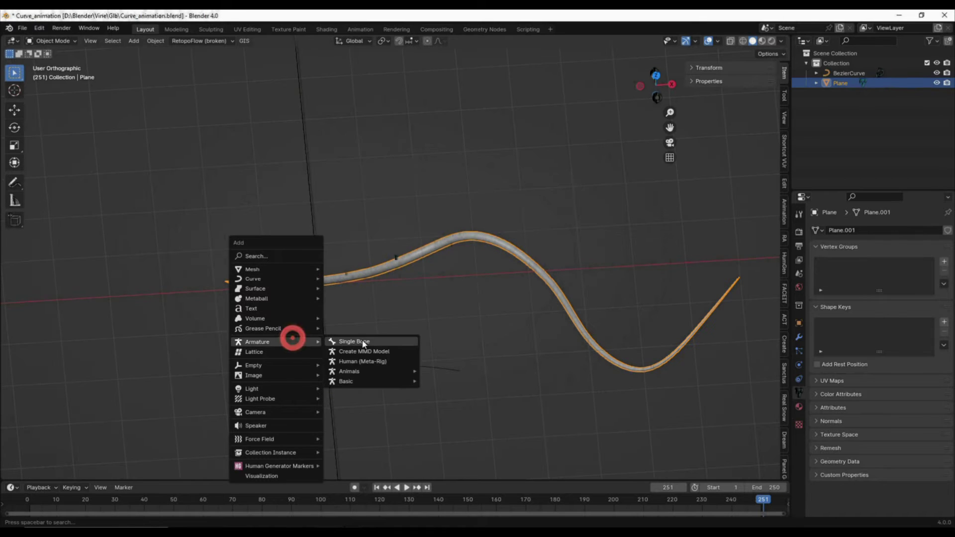
pyautogui.click(362, 340)
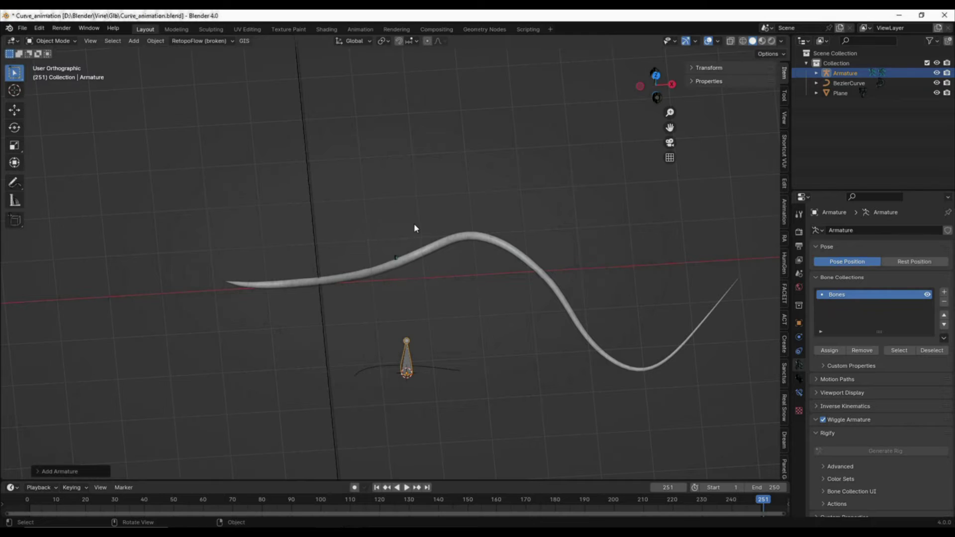
# - Set the snap target to Volume and select the new bone's root joint in Edit Mode
pyautogui.click(410, 41)
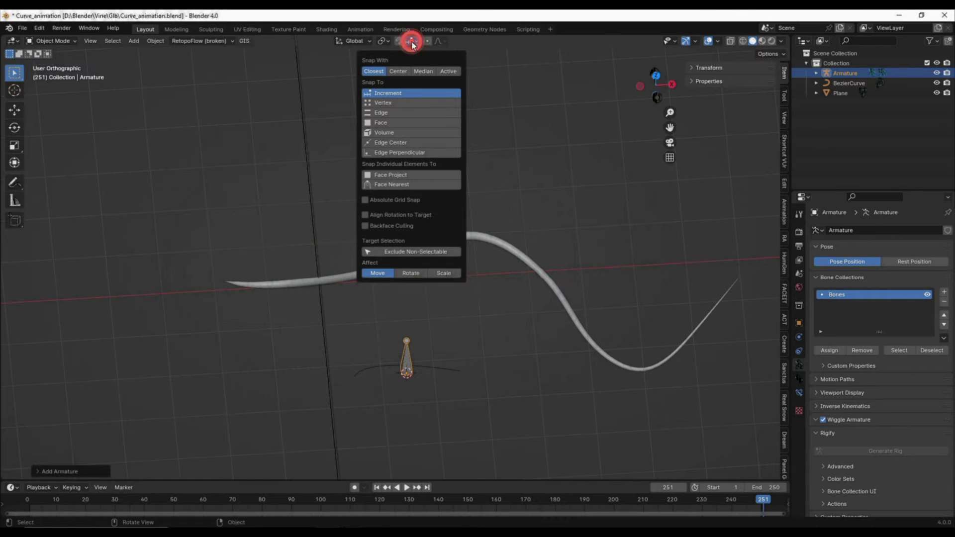
pyautogui.click(394, 122)
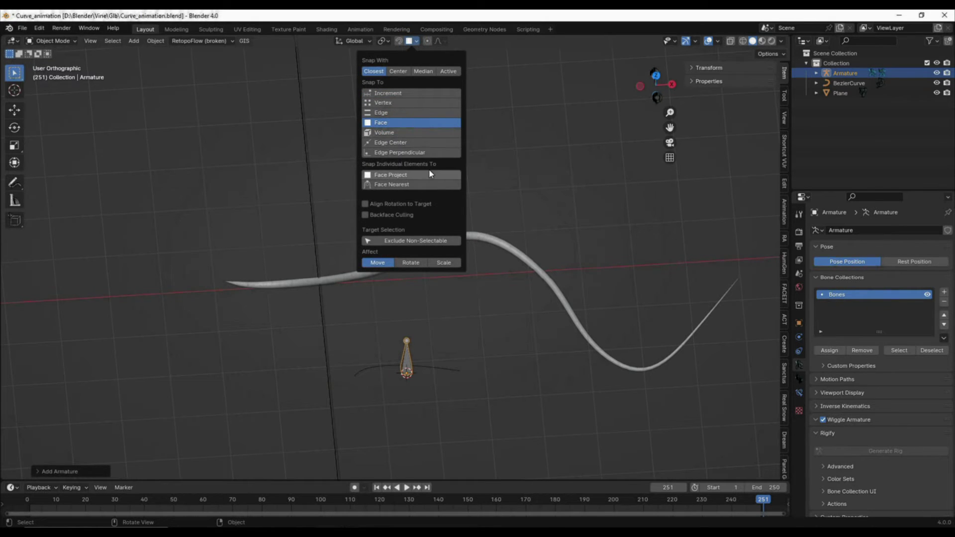
pyautogui.click(420, 134)
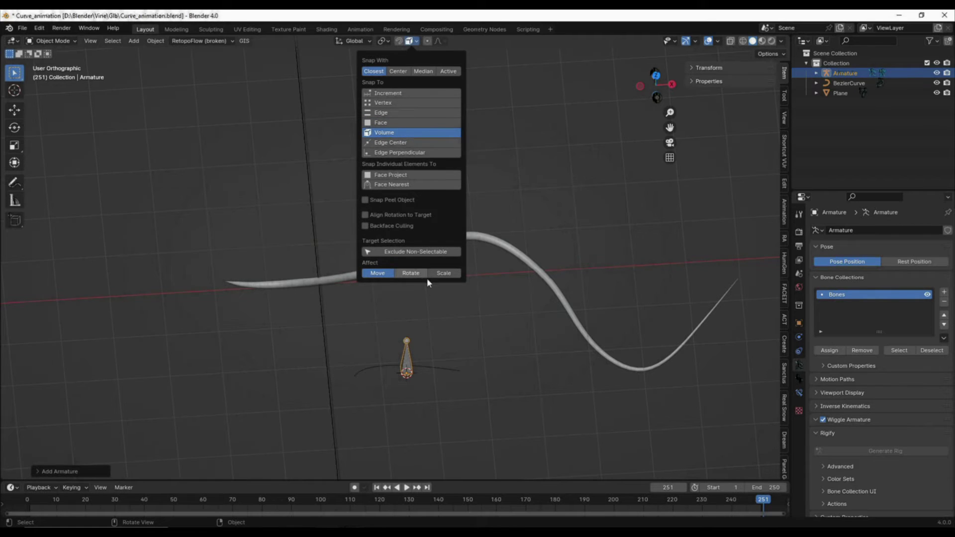
pyautogui.keyDown('shift'); pyautogui.moveTo(416, 338); pyautogui.dragTo(358, 324, button='middle'); pyautogui.keyUp('shift')
pyautogui.hotkey('ctrl', 'Tab')
pyautogui.click(422, 322)
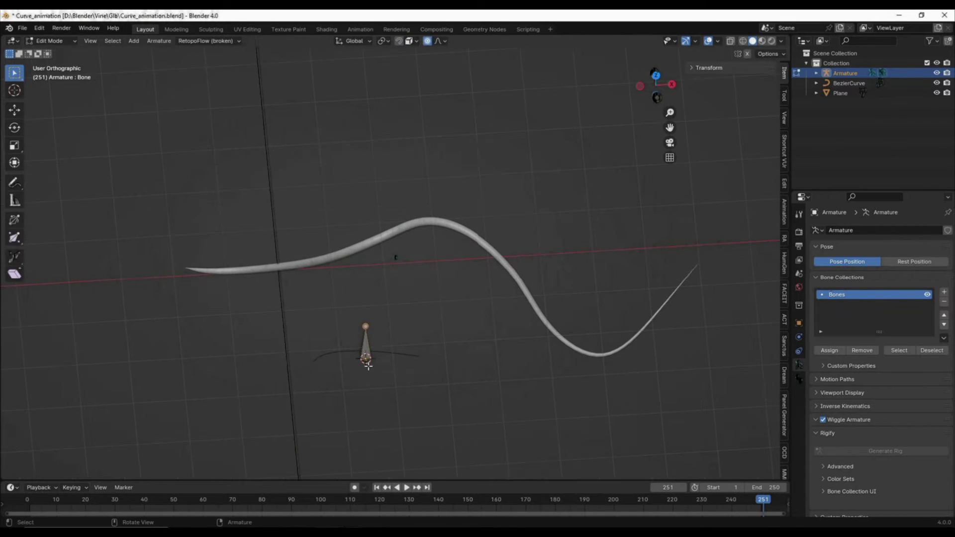
pyautogui.click(367, 362)
pyautogui.press('g')
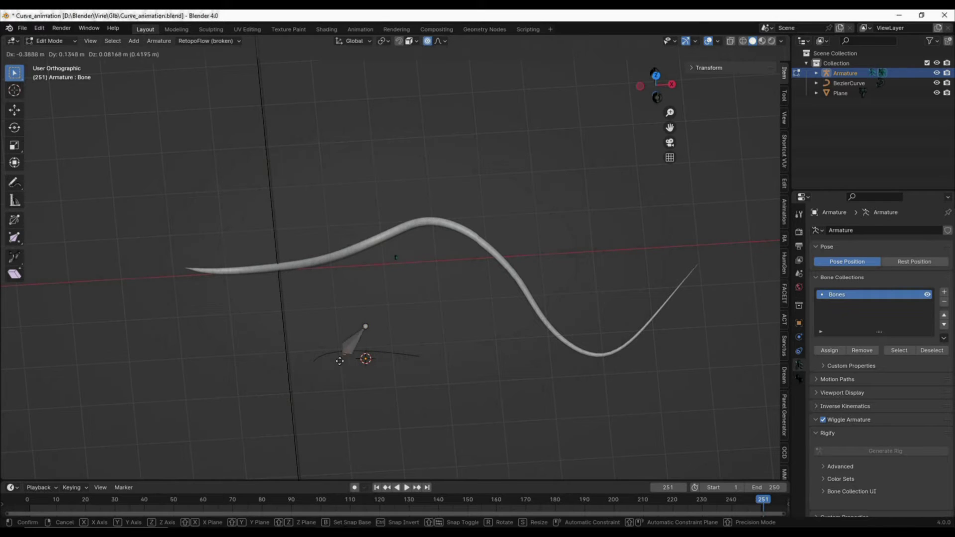
pyautogui.rightClick(320, 339)
pyautogui.press('g')
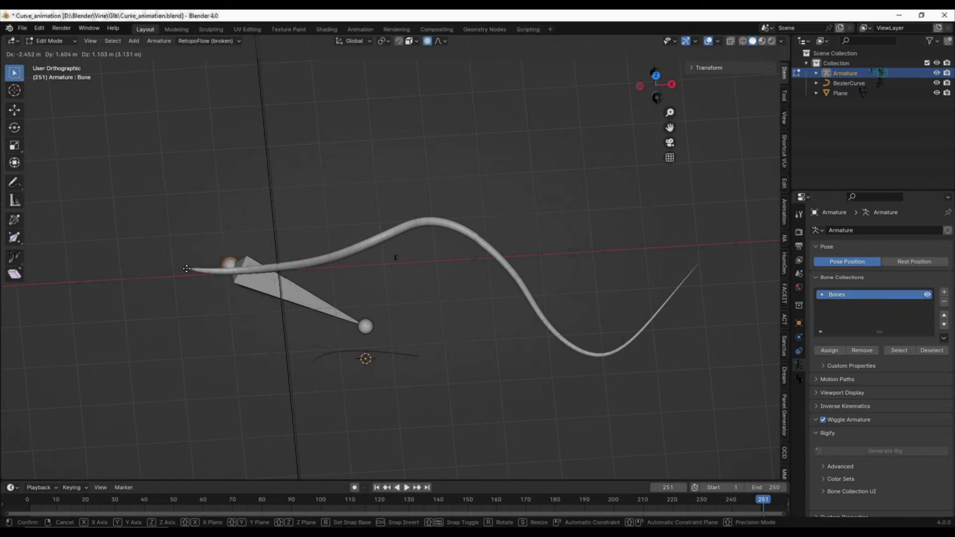
pyautogui.rightClick(187, 268)
# - Enable snapping and move the bone's root joint to the thicker starting end of the tube
pyautogui.click(399, 43)
pyautogui.press('g')
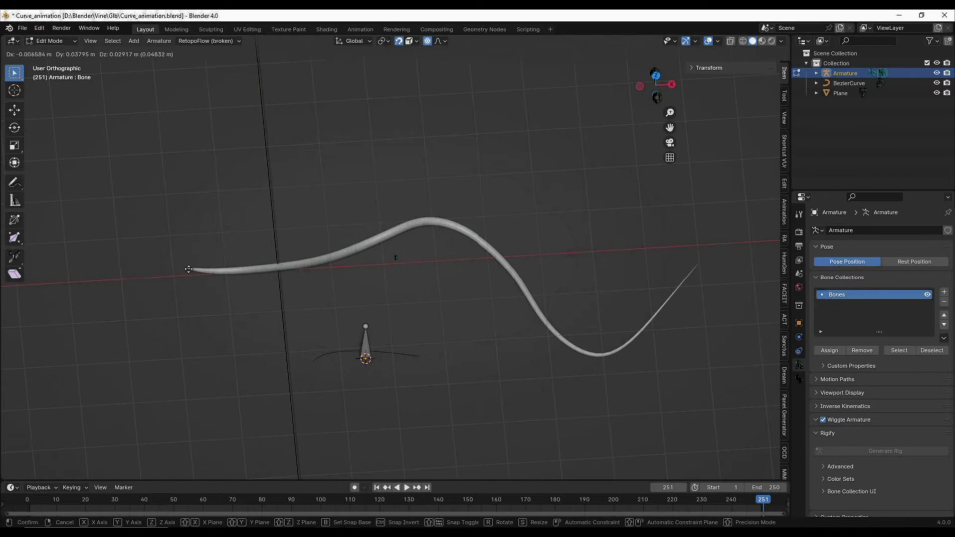
pyautogui.click(199, 297)
# - Move the bone's tail joint onto the thin far tip of the tube so the bone spans its whole length
pyautogui.keyDown('shift'); pyautogui.moveTo(395, 314); pyautogui.dragTo(215, 336, button='middle'); pyautogui.keyUp('shift')
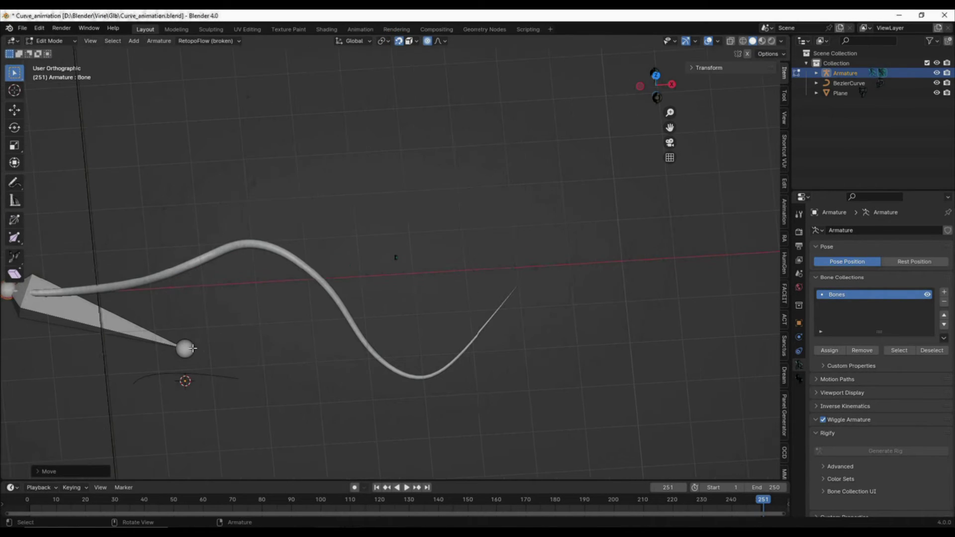
pyautogui.click(192, 347)
pyautogui.press('g')
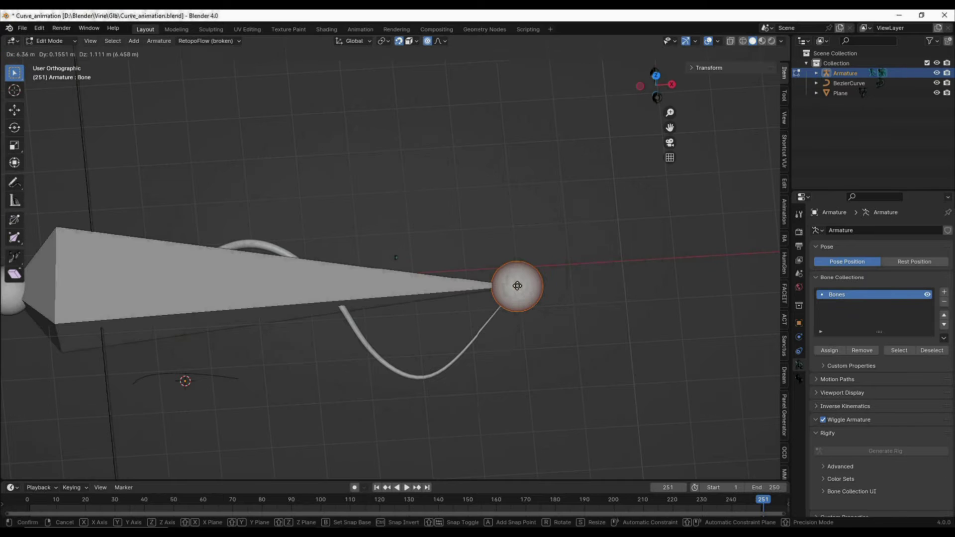
pyautogui.click(517, 285)
# - Subdivide the bone into two and select the joint between the halves
pyautogui.moveTo(517, 285); pyautogui.dragTo(415, 306, button='middle')
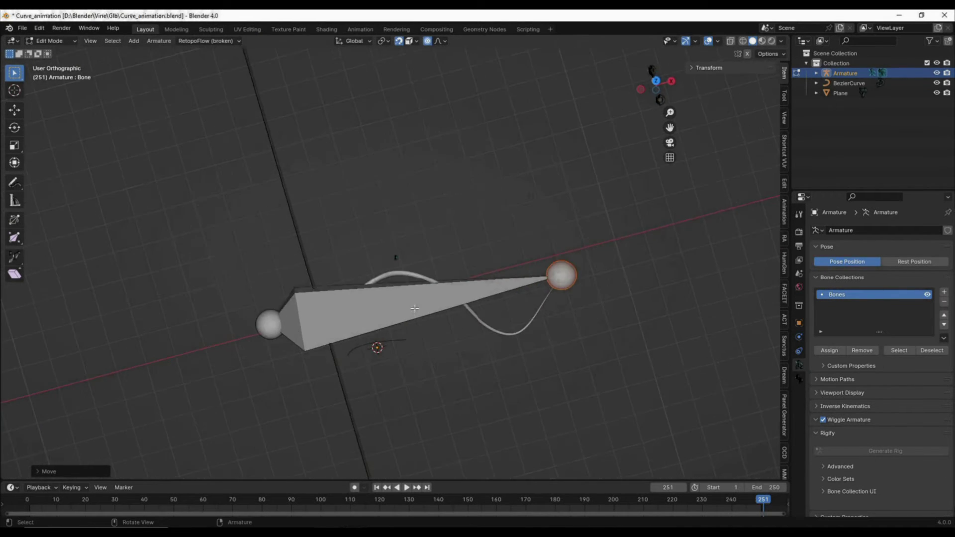
pyautogui.click(416, 306)
pyautogui.rightClick(415, 306)
pyautogui.click(415, 303)
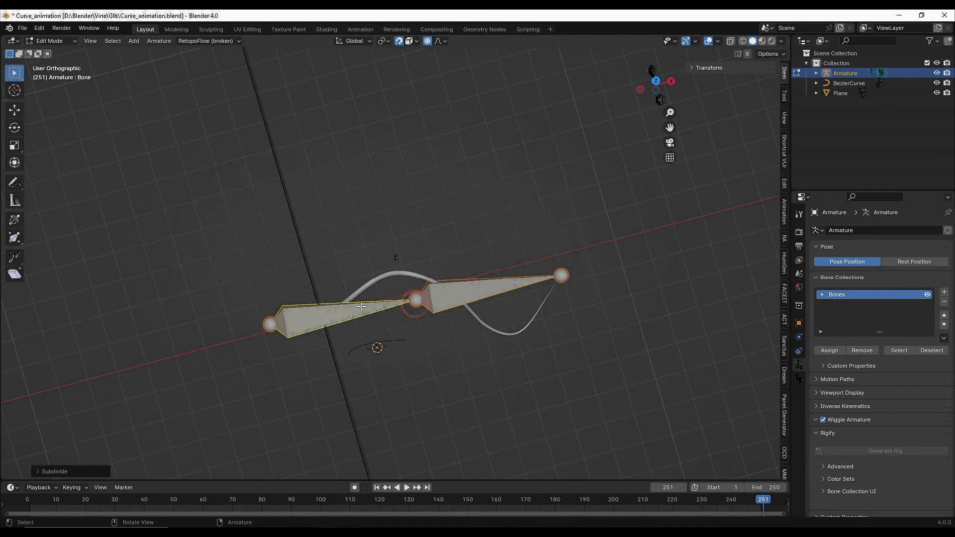
pyautogui.scroll(3, 410, 290)
pyautogui.click(416, 299)
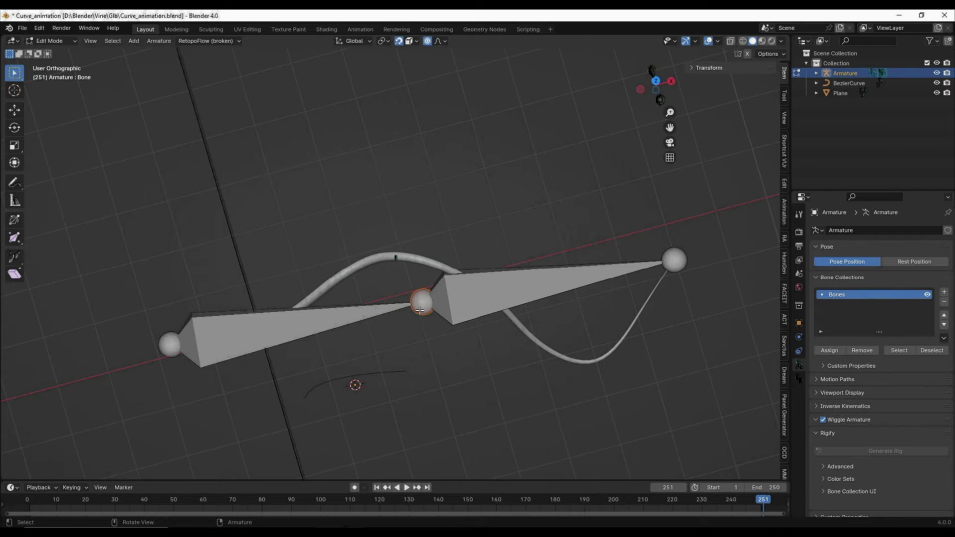
# - Move the joint between the two bones about 0.82 m along Y onto the tube, and subdivide both bones
pyautogui.press('g')
pyautogui.press('y')
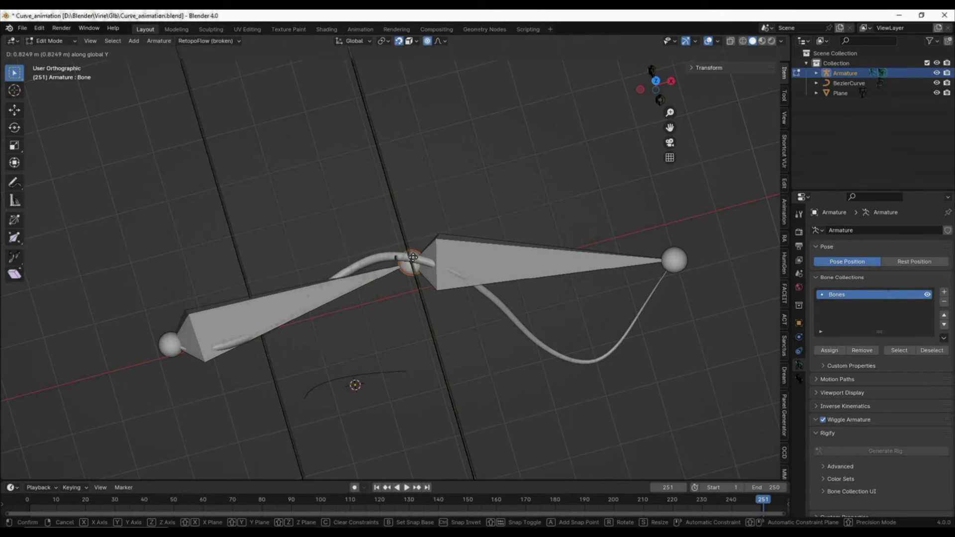
pyautogui.click(412, 258)
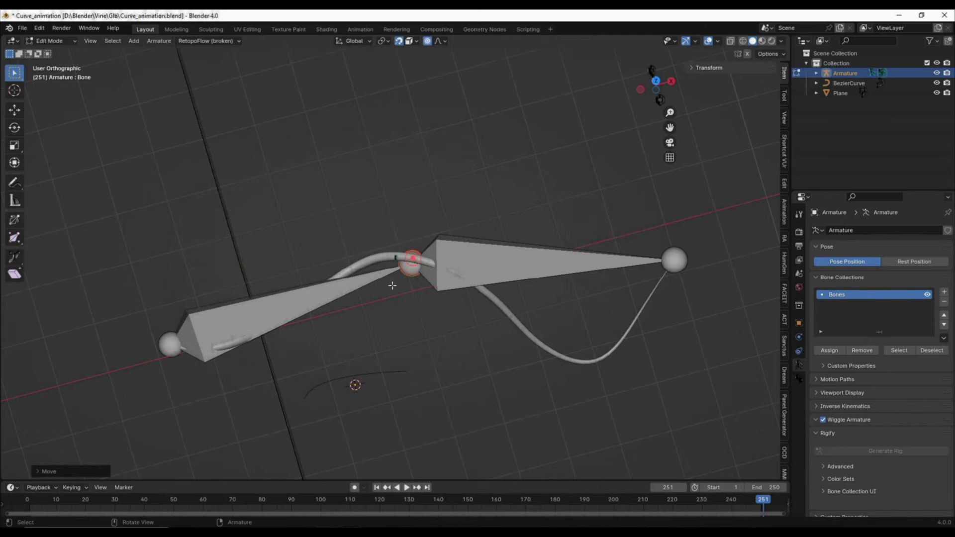
pyautogui.scroll(-2, 390, 283)
pyautogui.press('a')
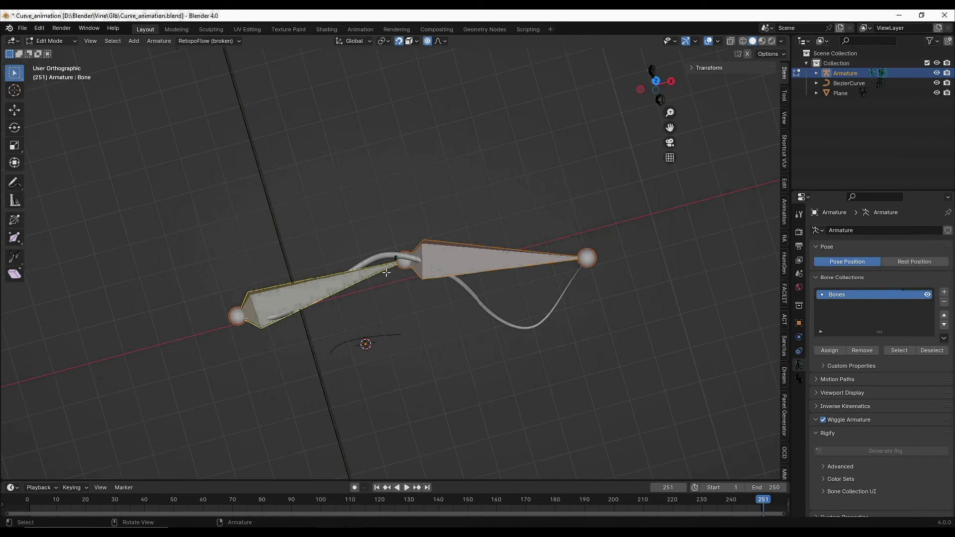
pyautogui.rightClick(413, 251)
pyautogui.click(411, 255)
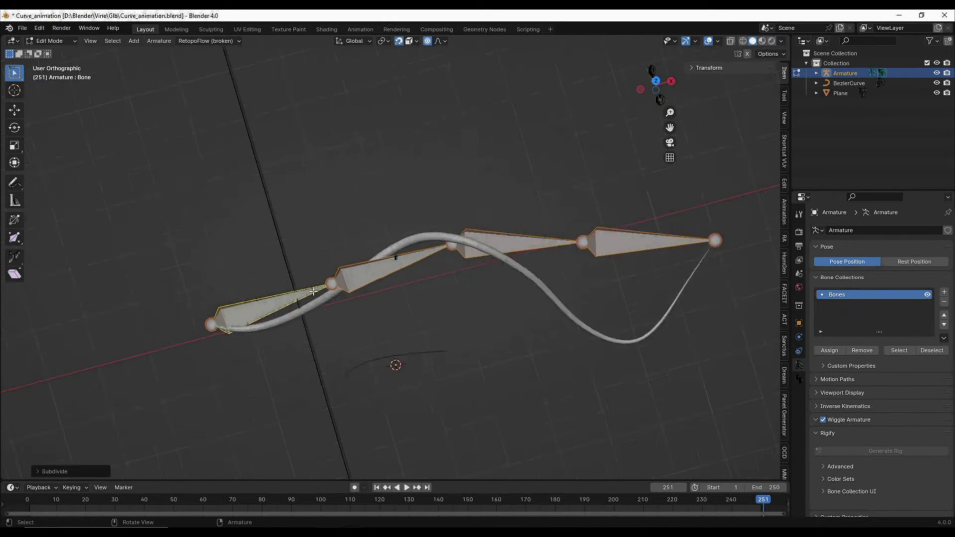
# - Move the joint between the first two bones along Y onto the tube, and place the last inner joint at the tube's far dip
pyautogui.scroll(1, 314, 291)
pyautogui.click(337, 289)
pyautogui.press('g')
pyautogui.press('y')
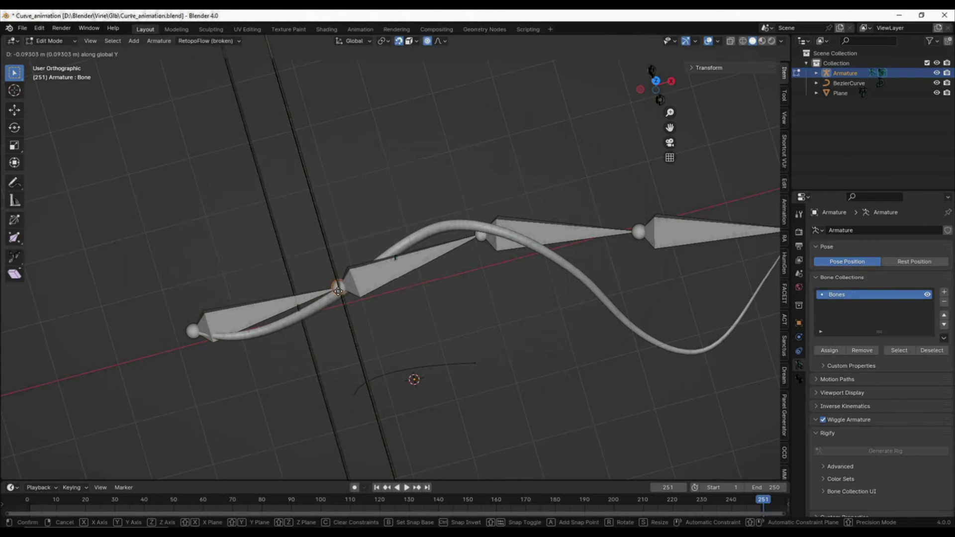
pyautogui.click(340, 288)
pyautogui.keyDown('shift'); pyautogui.moveTo(476, 254); pyautogui.dragTo(301, 270, button='middle'); pyautogui.keyUp('shift')
pyautogui.click(459, 245)
pyautogui.press('g')
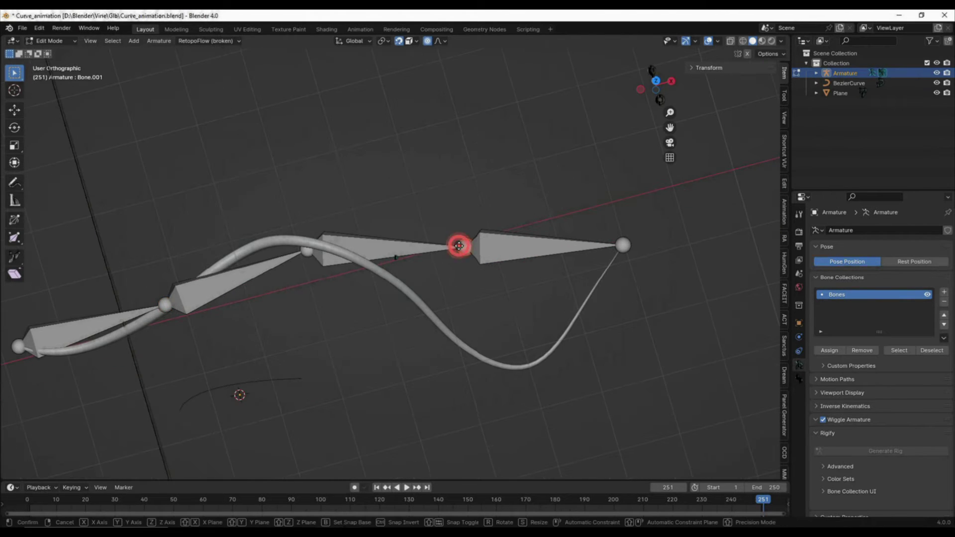
pyautogui.click(475, 365)
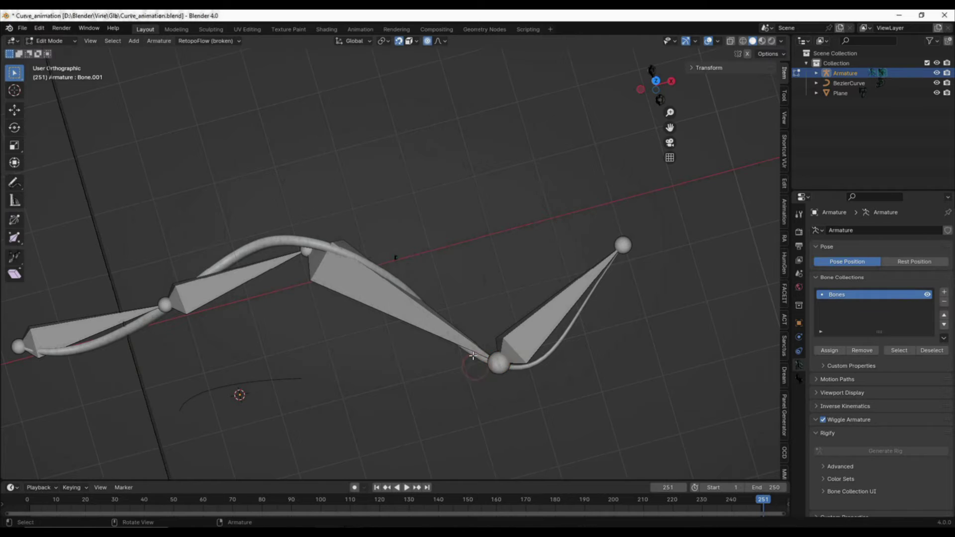
# - Subdivide all bones again and move the new joint on the stretch between crest and far dip along Y onto the tube
pyautogui.press('a')
pyautogui.rightClick(473, 357)
pyautogui.click(470, 355)
pyautogui.scroll(3, 403, 302)
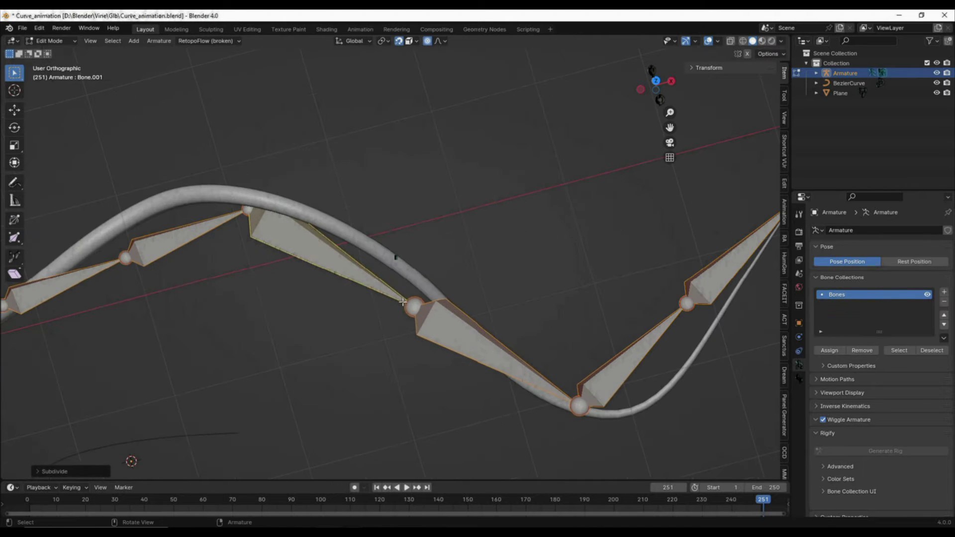
pyautogui.click(414, 303)
pyautogui.click(417, 291)
pyautogui.press('g')
pyautogui.press('y')
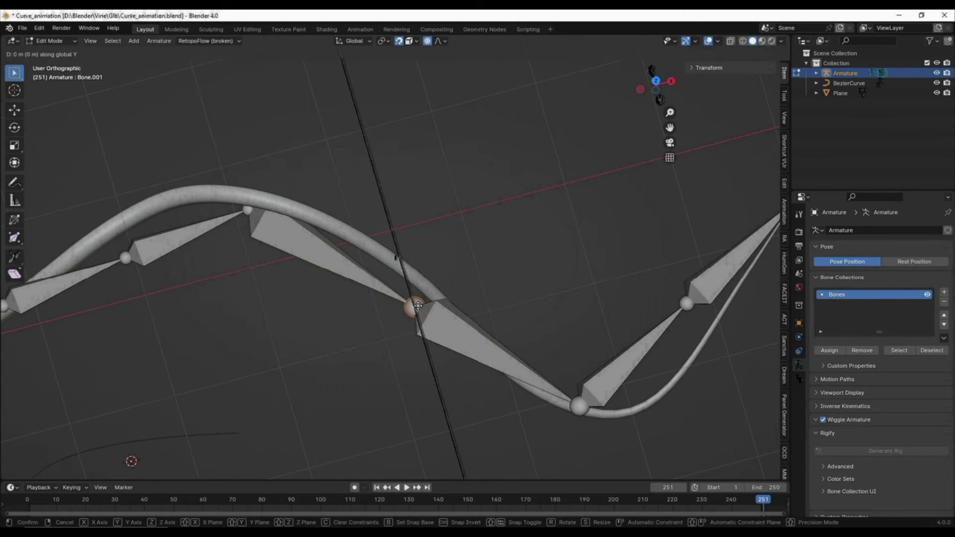
pyautogui.click(440, 272)
# - Move the joint between the far dip and the thin tip along Y towards the tube
pyautogui.keyDown('shift'); pyautogui.moveTo(658, 292); pyautogui.dragTo(475, 275, button='middle'); pyautogui.keyUp('shift')
pyautogui.scroll(1, 476, 275)
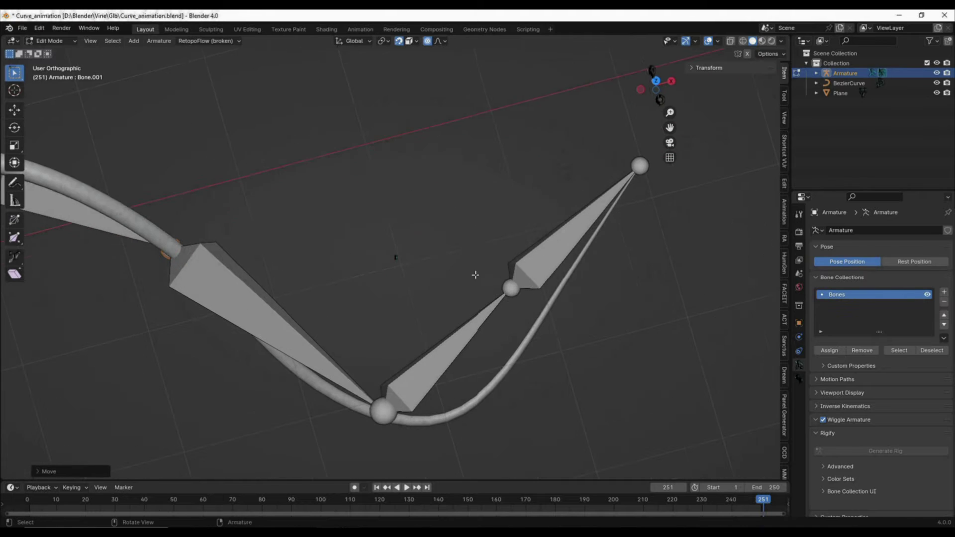
pyautogui.click(508, 287)
pyautogui.press('g')
pyautogui.press('y')
pyautogui.click(542, 333)
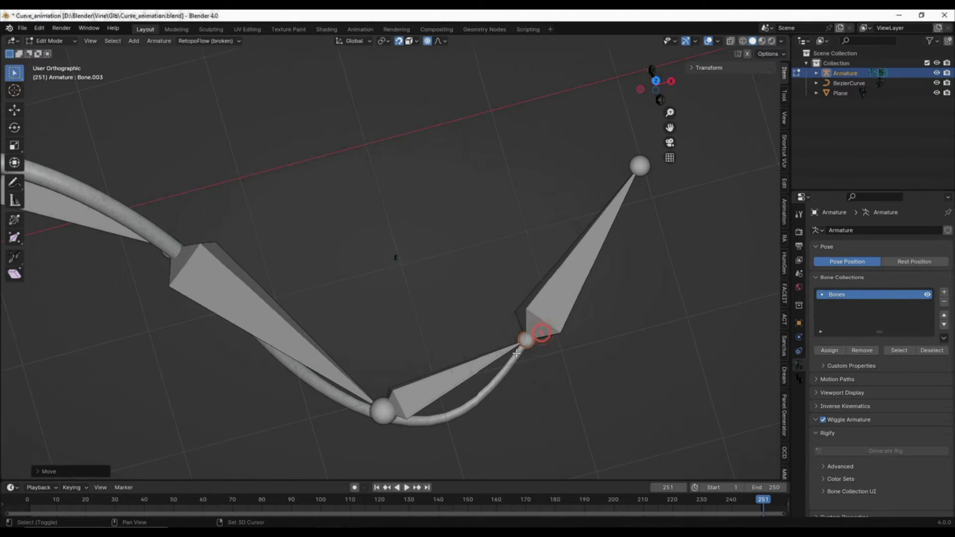
pyautogui.keyDown('shift'); pyautogui.moveTo(542, 332); pyautogui.dragTo(497, 256, button='middle'); pyautogui.keyUp('shift')
# - From a lower side angle, snap the two inner joints nearest the thin tip down onto the tube
pyautogui.click(409, 42)
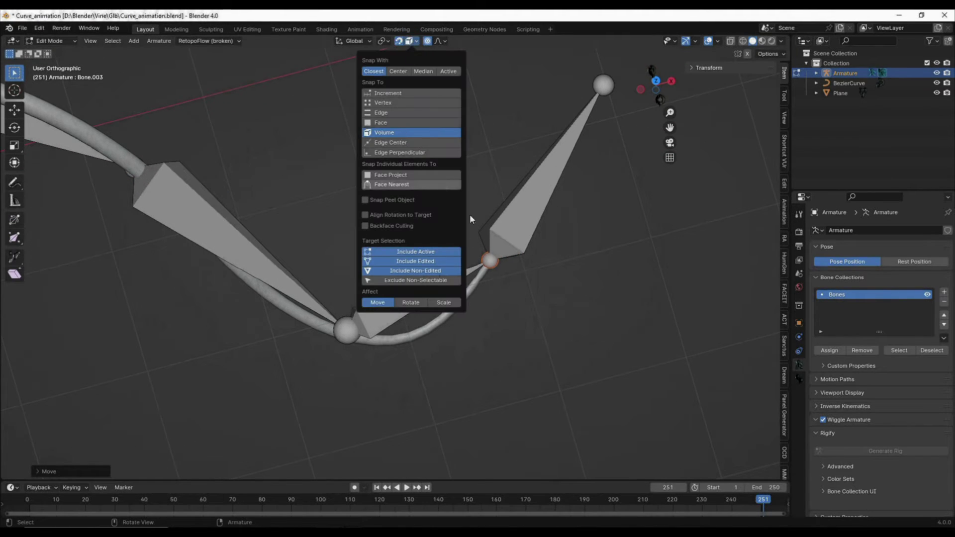
pyautogui.moveTo(470, 214); pyautogui.dragTo(497, 307, button='middle')
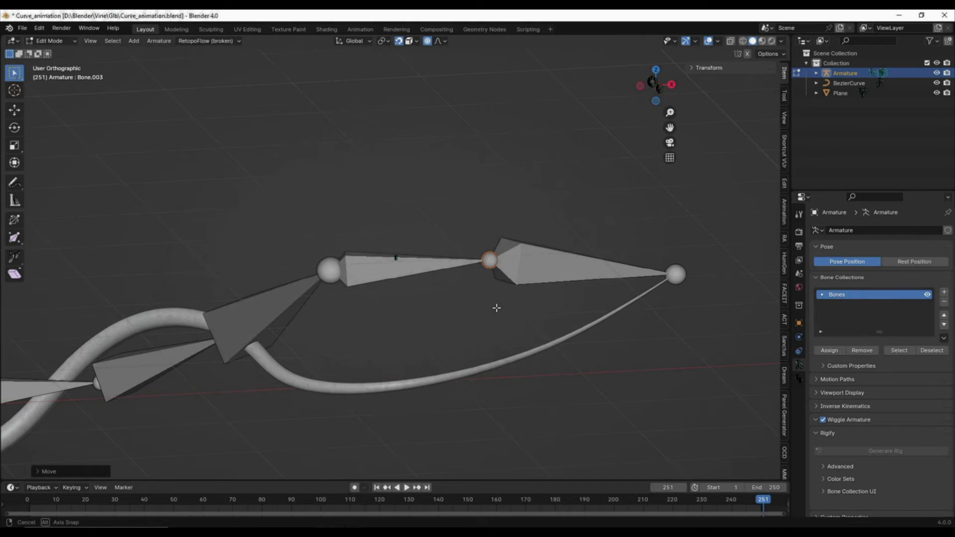
pyautogui.press('g')
pyautogui.click(520, 356)
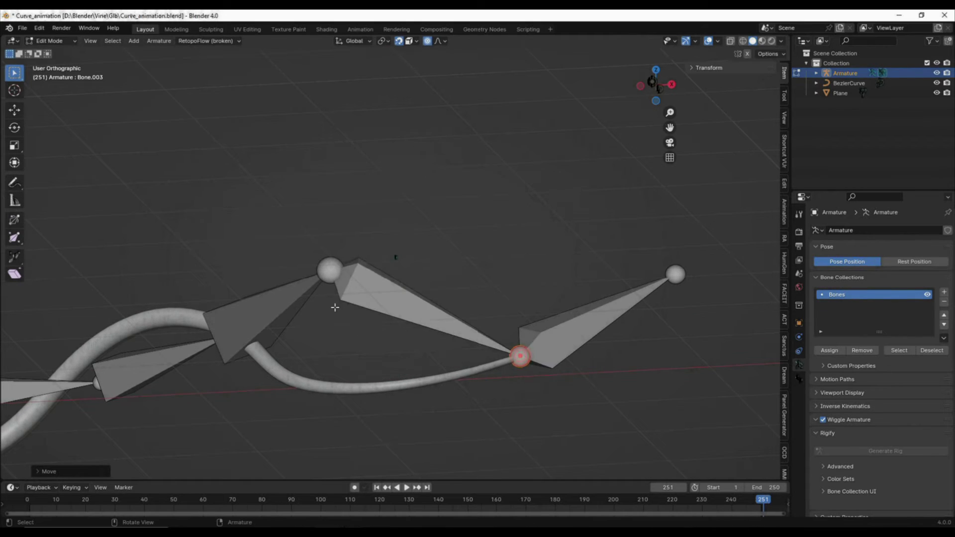
pyautogui.click(330, 270)
pyautogui.press('g')
pyautogui.click(363, 390)
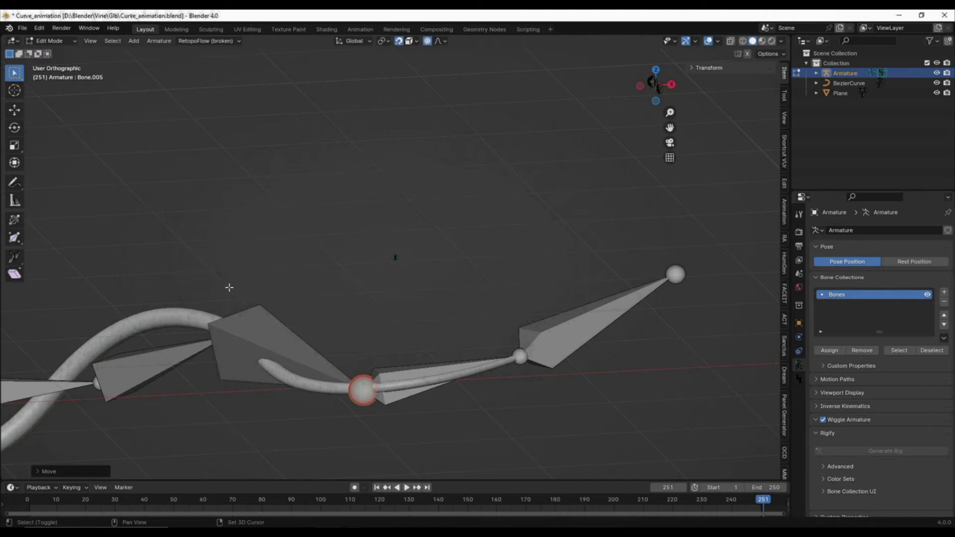
# - Snap the three joints along the middle of the bone chain onto the tube as seen from the side
pyautogui.keyDown('shift'); pyautogui.moveTo(229, 288); pyautogui.dragTo(431, 273, button='middle'); pyautogui.keyUp('shift')
pyautogui.click(303, 374)
pyautogui.moveTo(276, 302); pyautogui.dragTo(484, 308, button='middle')
pyautogui.press('g')
pyautogui.click(313, 376)
pyautogui.click(300, 310)
pyautogui.press('g')
pyautogui.click(308, 364)
pyautogui.click(363, 294)
pyautogui.press('g')
pyautogui.click(368, 323)
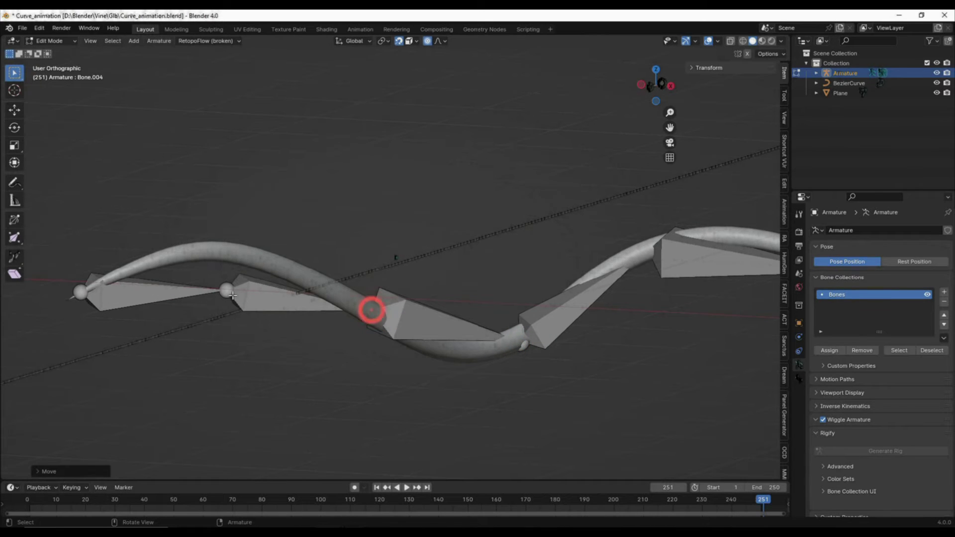
# - Snap the joint between the first two bones near the tube's start onto the tube and refine its position
pyautogui.click(226, 290)
pyautogui.press('g')
pyautogui.click(226, 249)
pyautogui.moveTo(227, 248)
pyautogui.mouseDown(button='middle')
pyautogui.moveTo(378, 348)
pyautogui.moveTo(399, 335)
pyautogui.moveTo(347, 306)
pyautogui.moveTo(367, 277)
pyautogui.moveTo(292, 320)
pyautogui.moveTo(311, 264)
pyautogui.moveTo(351, 293)
pyautogui.moveTo(280, 324)
pyautogui.mouseUp(button='middle')
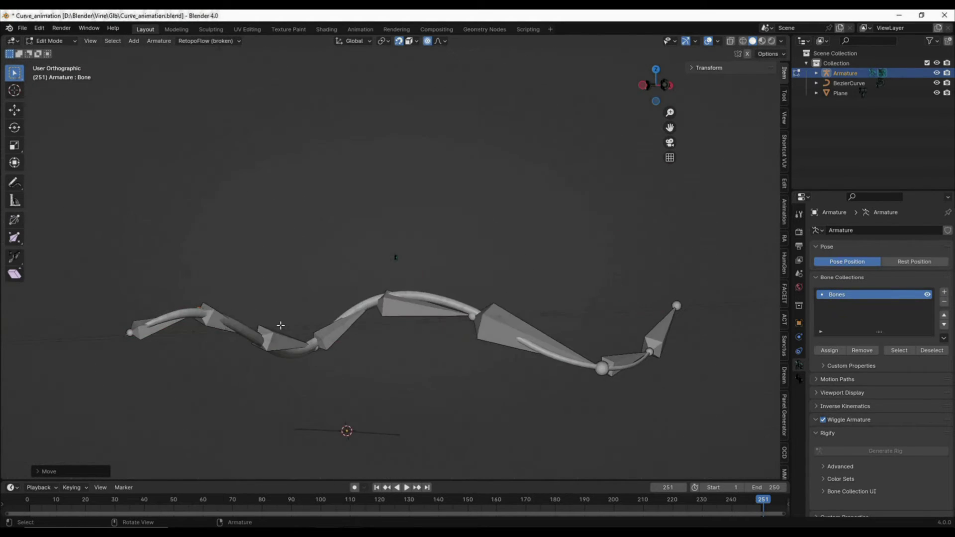
pyautogui.scroll(5, 182, 338)
pyautogui.moveTo(240, 233)
pyautogui.mouseDown()
pyautogui.moveTo(284, 272)
pyautogui.moveTo(226, 244)
pyautogui.mouseUp()
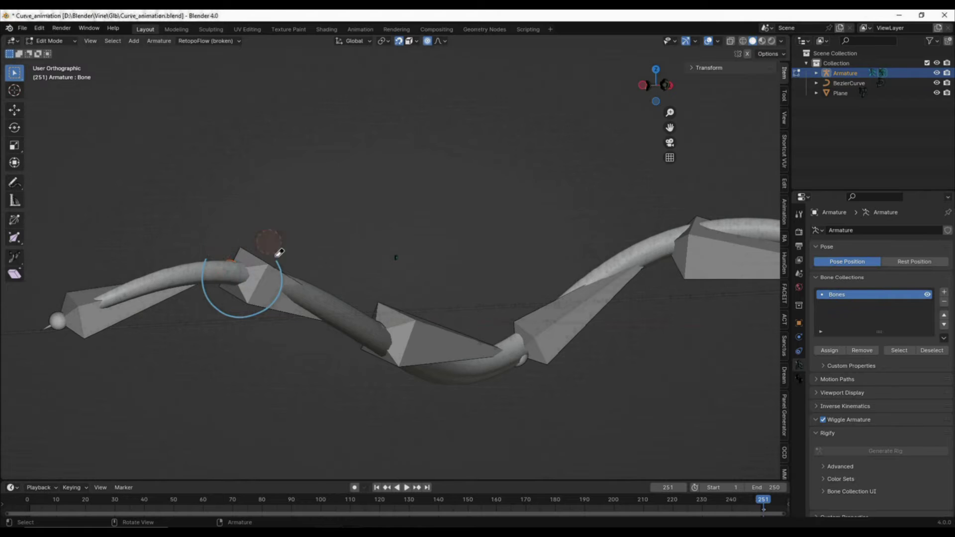
pyautogui.scroll(-6, 266, 263)
pyautogui.moveTo(351, 249); pyautogui.dragTo(362, 275, button='middle')
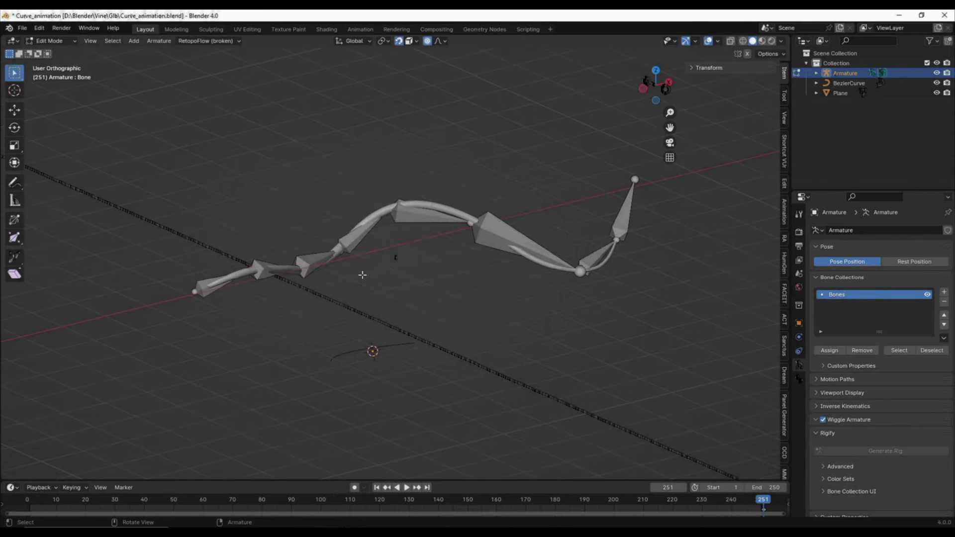
# - Select the whole bone chain and subdivide every bone once more
pyautogui.press('a')
pyautogui.rightClick(500, 229)
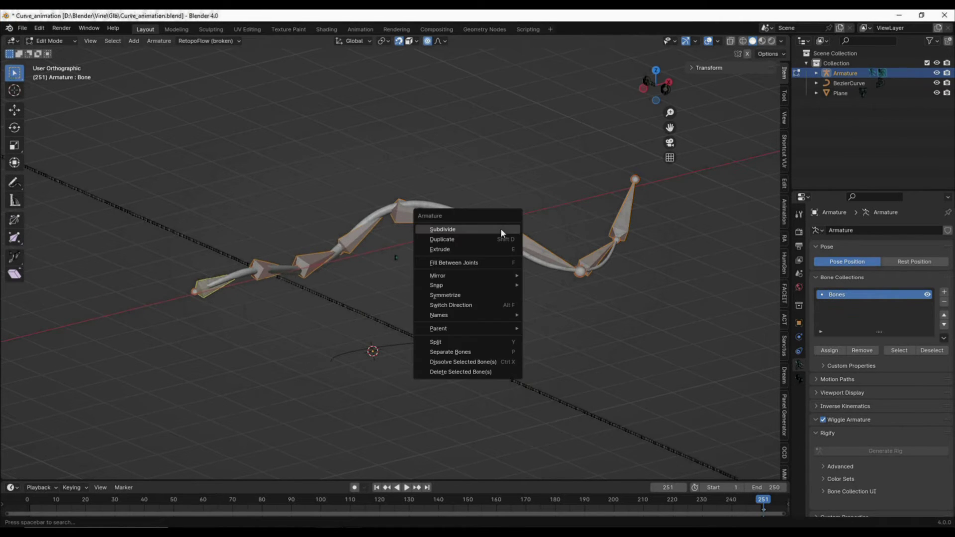
pyautogui.click(501, 230)
pyautogui.moveTo(501, 230); pyautogui.dragTo(366, 228, button='middle')
pyautogui.rightClick(366, 228)
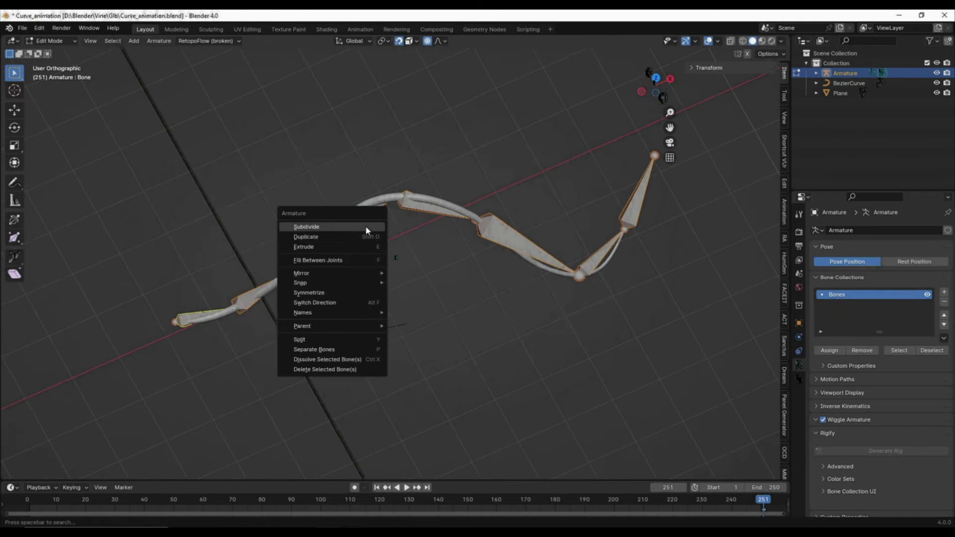
pyautogui.click(367, 227)
# - Move the new joint closest to the tube's starting end onto the middle of the tube
pyautogui.scroll(6, 215, 309)
pyautogui.click(189, 323)
pyautogui.moveTo(189, 323); pyautogui.dragTo(200, 325, button='middle')
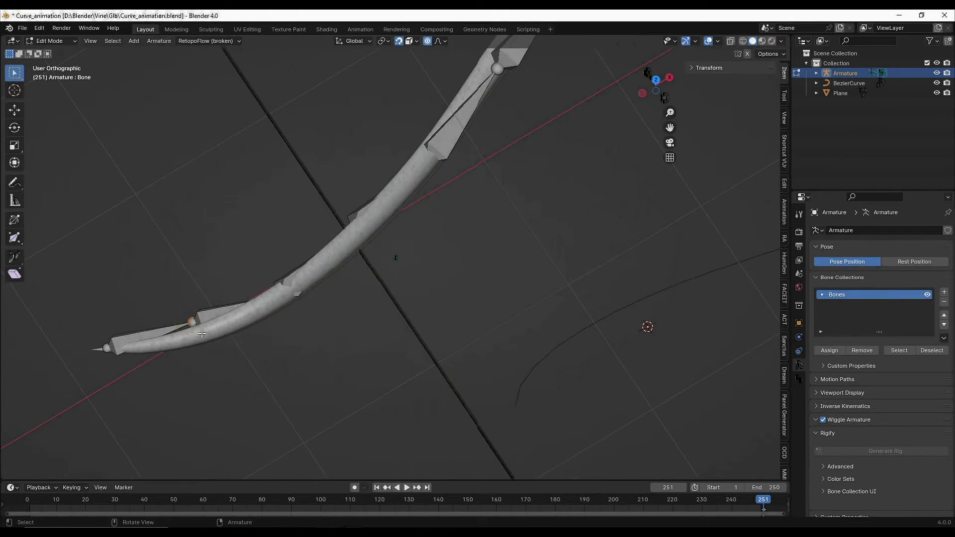
pyautogui.press('g')
pyautogui.click(201, 333)
# - Find the second inner joint from the start in wireframe shading, then centre it inside the tube in solid shading
pyautogui.click(104, 349)
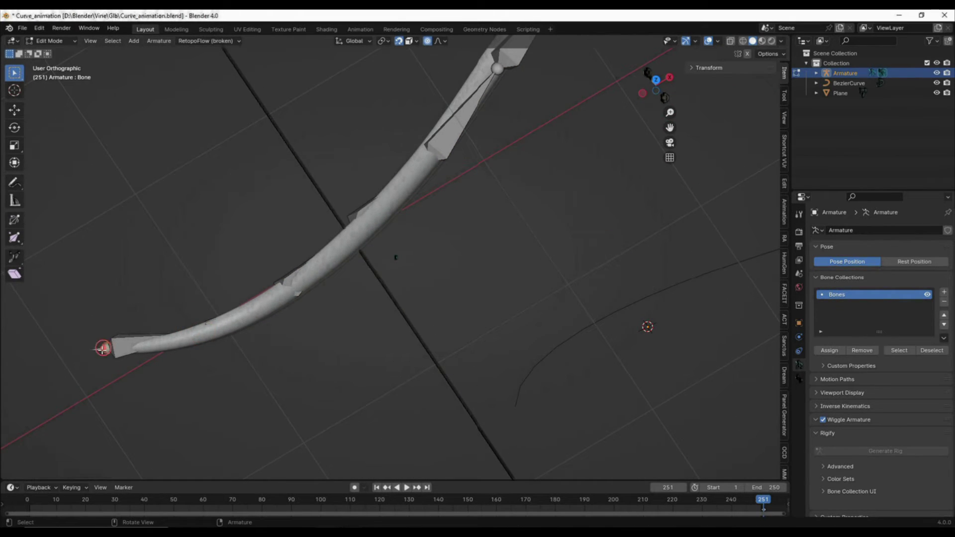
pyautogui.press('z')
pyautogui.click(242, 308)
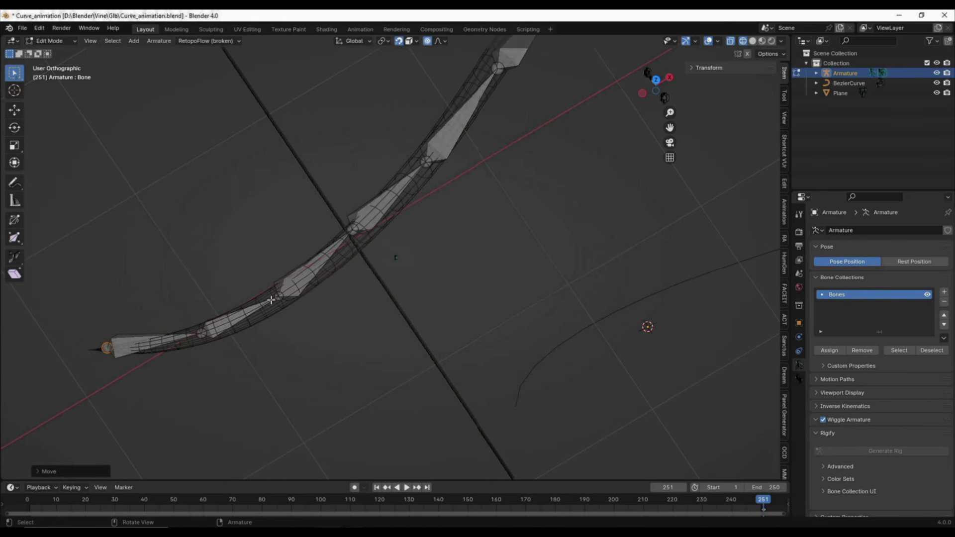
pyautogui.click(281, 298)
pyautogui.press('z')
pyautogui.press('g')
pyautogui.click(284, 298)
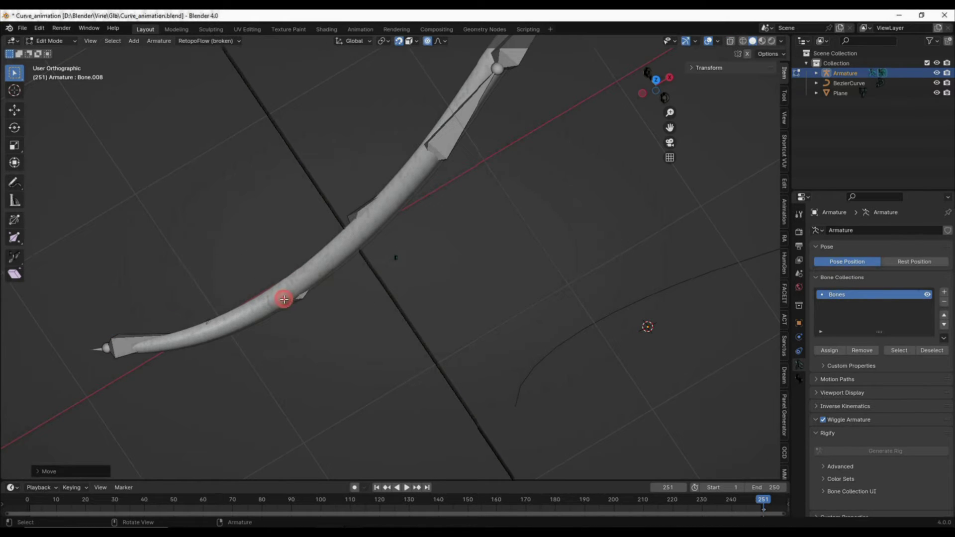
# - Switch to Object Mode and enable In Front in the armature's viewport display
pyautogui.press('Tab')
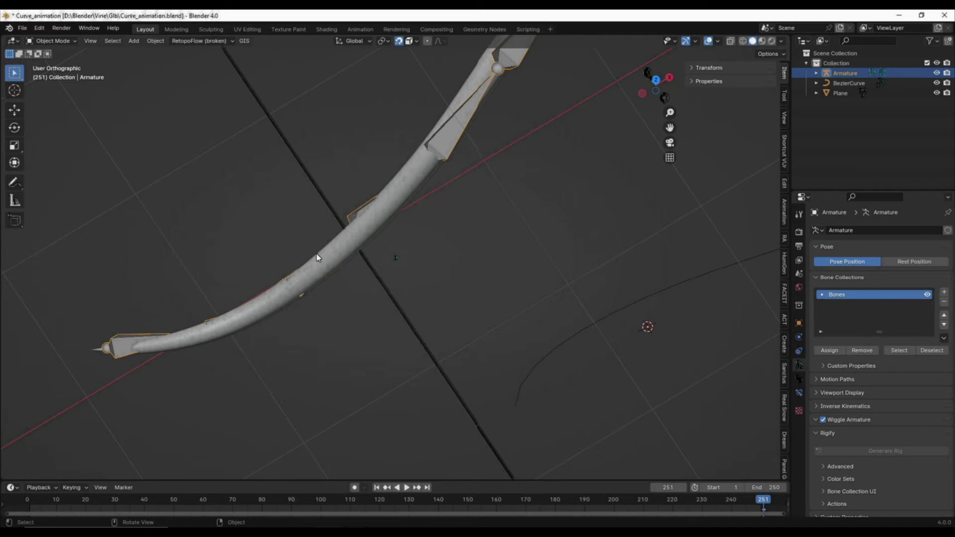
pyautogui.rightClick(317, 254)
pyautogui.click(798, 322)
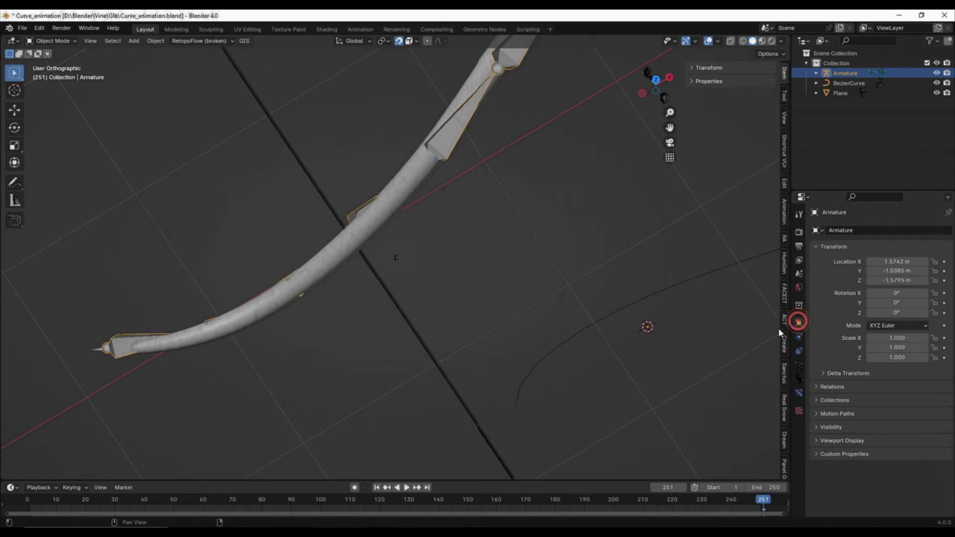
pyautogui.click(800, 365)
pyautogui.scroll(-1, 837, 381)
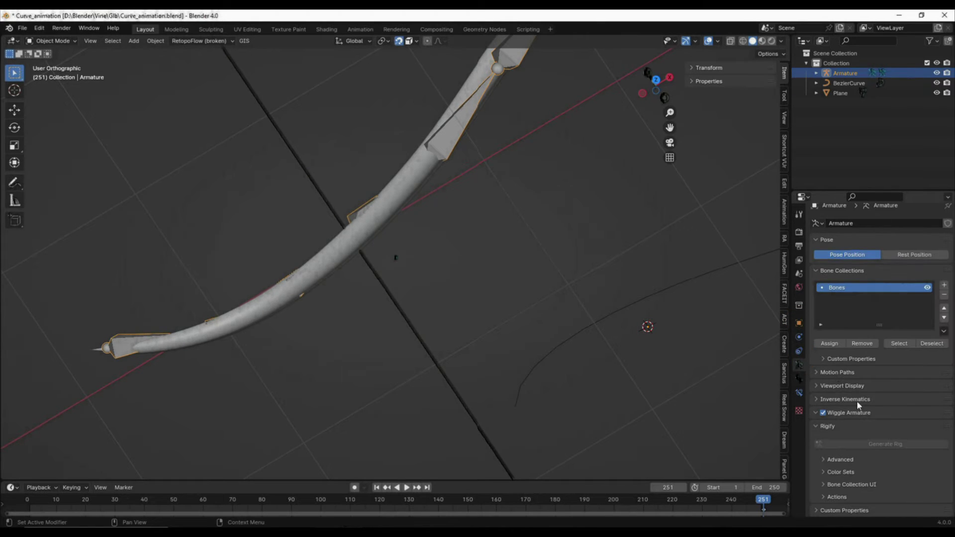
pyautogui.click(839, 428)
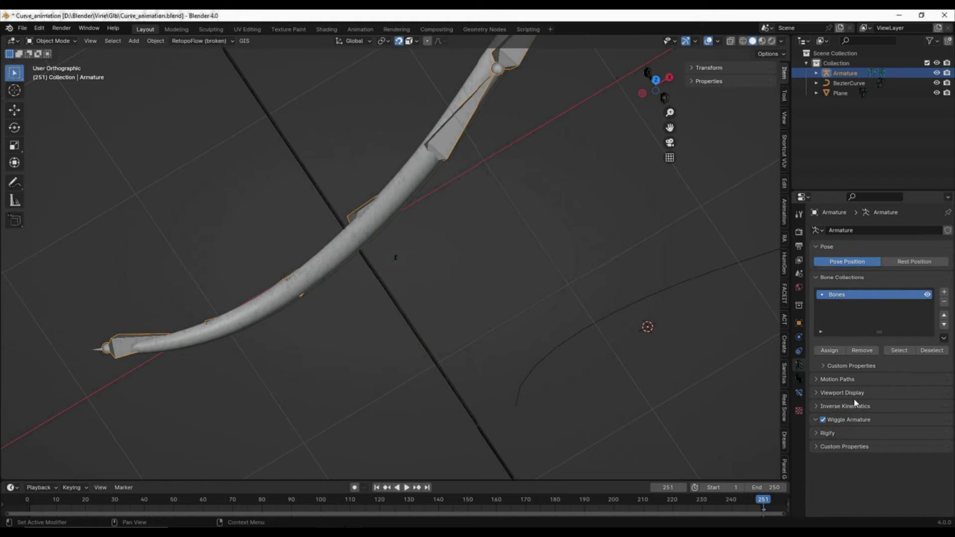
pyautogui.click(857, 393)
pyautogui.click(880, 453)
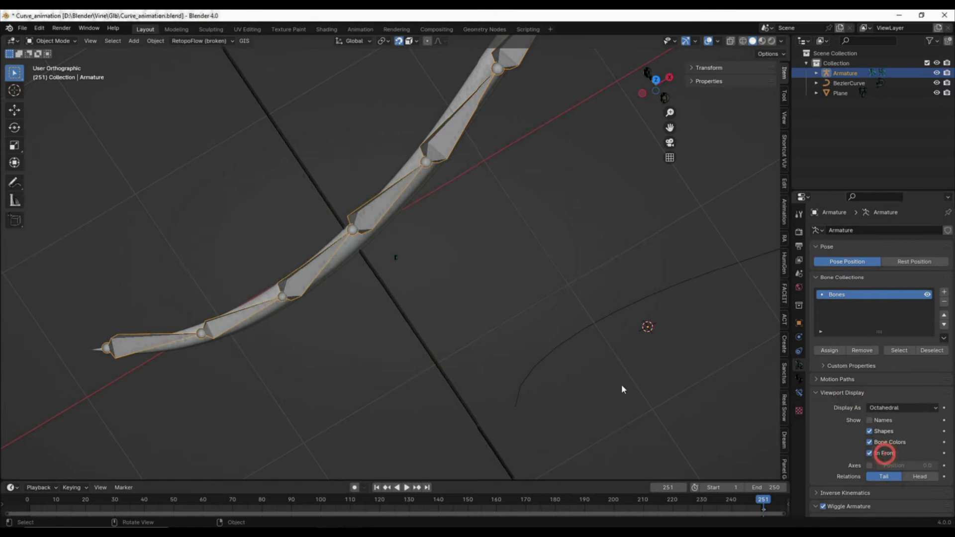
# - Return to Edit Mode and centre the next four joints inside the tube, working along the rise towards the first crest
pyautogui.press('Tab')
pyautogui.keyDown('shift'); pyautogui.moveTo(360, 223); pyautogui.dragTo(345, 286, button='middle'); pyautogui.keyUp('shift')
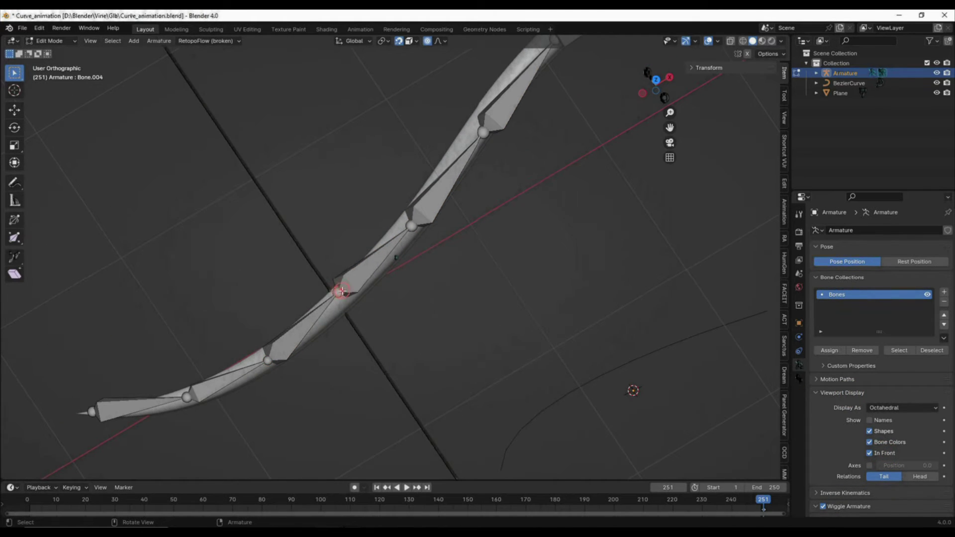
pyautogui.moveTo(342, 291); pyautogui.dragTo(343, 294)
pyautogui.moveTo(412, 225); pyautogui.dragTo(412, 224)
pyautogui.keyDown('shift'); pyautogui.moveTo(412, 224); pyautogui.dragTo(331, 344, button='middle'); pyautogui.keyUp('shift')
pyautogui.moveTo(402, 252); pyautogui.dragTo(393, 255)
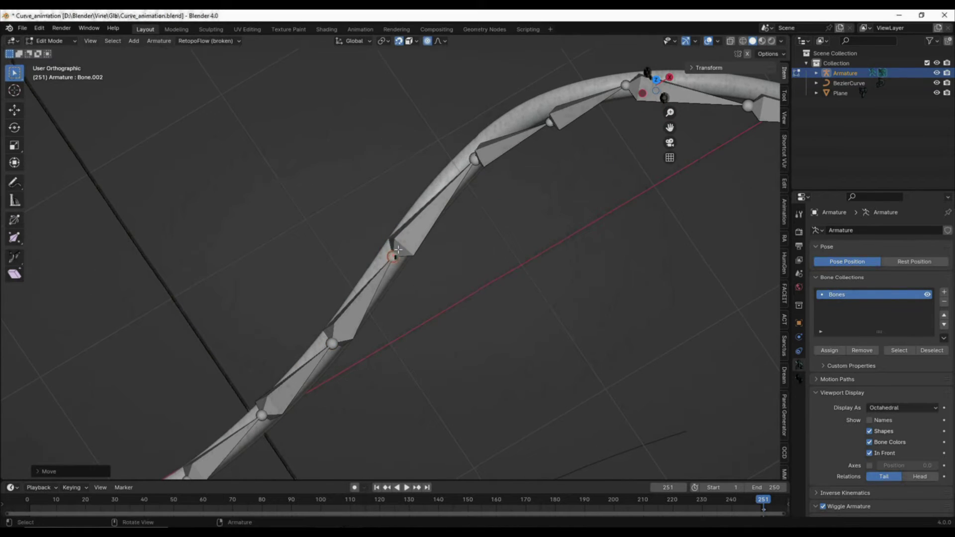
pyautogui.keyDown('shift'); pyautogui.moveTo(479, 158); pyautogui.dragTo(408, 245, button='middle'); pyautogui.keyUp('shift')
pyautogui.click(408, 244)
pyautogui.moveTo(404, 247)
pyautogui.mouseDown()
pyautogui.moveTo(417, 228)
pyautogui.moveTo(412, 239)
pyautogui.mouseUp()
# - Subdivide the bone on the steep rise before the crest, and centre its new joint and lower joint inside the tube
pyautogui.click(383, 271)
pyautogui.rightClick(384, 271)
pyautogui.click(386, 273)
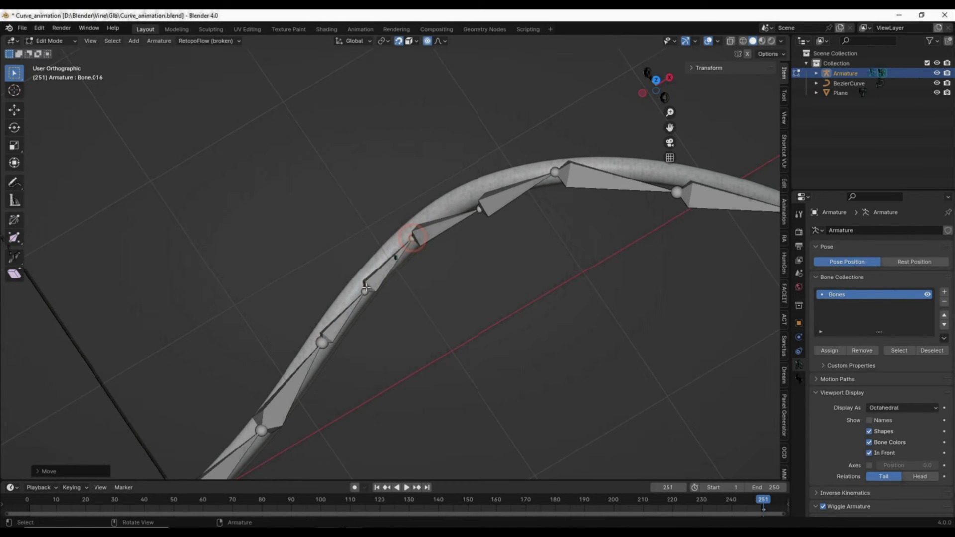
pyautogui.moveTo(366, 287); pyautogui.dragTo(367, 284)
pyautogui.moveTo(322, 343); pyautogui.dragTo(315, 352)
# - Move the next two joints leading up to the crest onto the middle of the tube
pyautogui.keyDown('shift'); pyautogui.moveTo(470, 214); pyautogui.dragTo(367, 256, button='middle'); pyautogui.keyUp('shift')
pyautogui.click(373, 270)
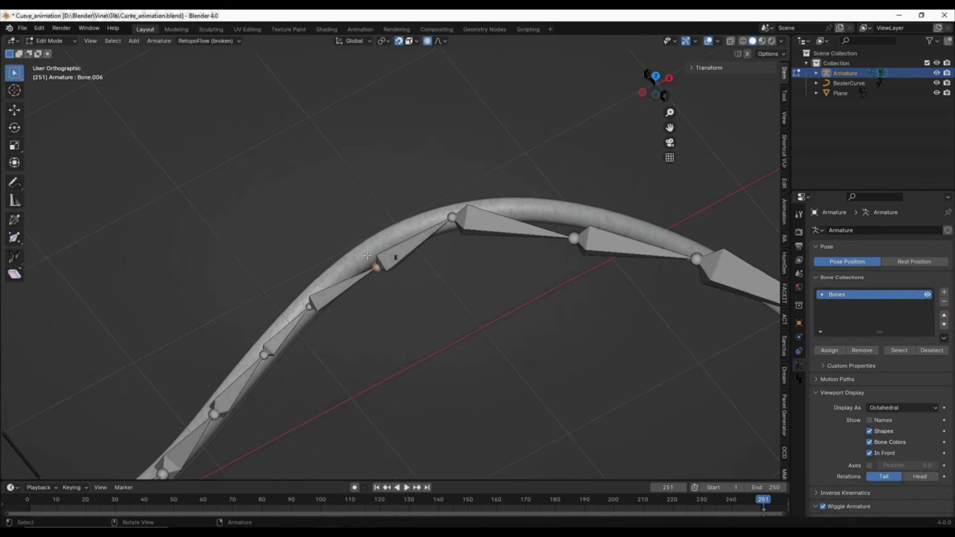
pyautogui.moveTo(377, 266); pyautogui.dragTo(367, 254)
pyautogui.moveTo(451, 217); pyautogui.dragTo(440, 218)
# - Subdivide the bone at the first crest and move its new joint onto the middle of the tube
pyautogui.keyDown('shift'); pyautogui.moveTo(546, 233); pyautogui.dragTo(454, 260, button='middle'); pyautogui.keyUp('shift')
pyautogui.click(453, 231)
pyautogui.rightClick(384, 242)
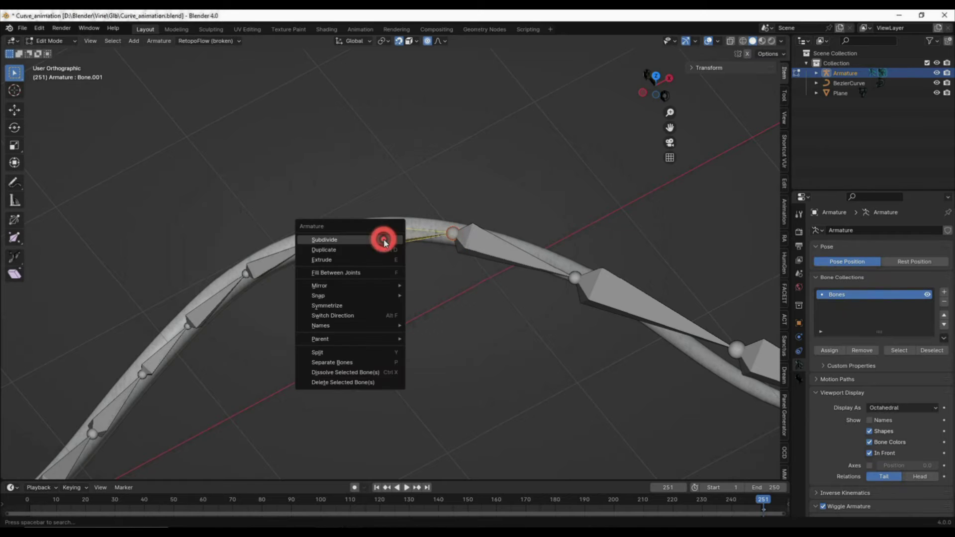
pyautogui.click(384, 241)
pyautogui.click(385, 235)
pyautogui.press('g')
pyautogui.click(393, 230)
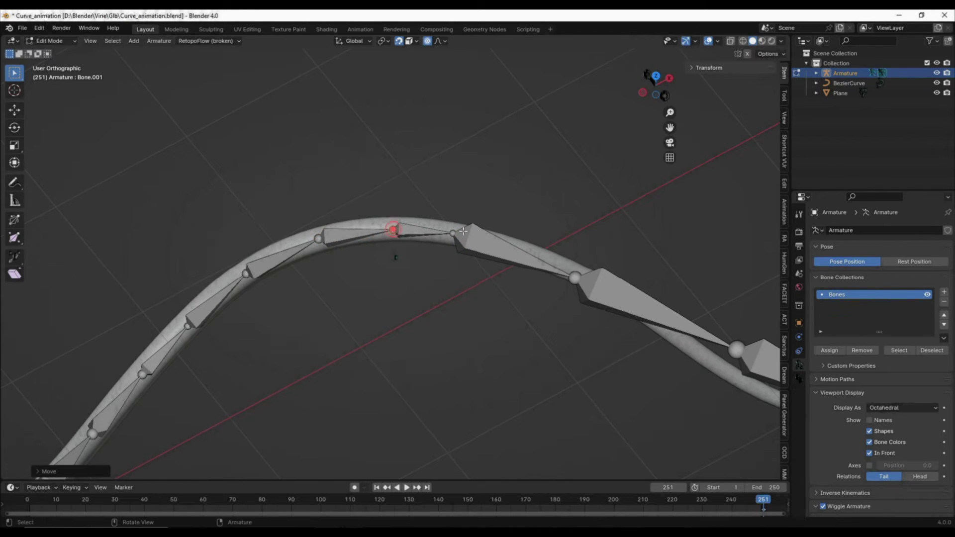
# - Centre the next two joints inside the tube where it starts descending from the crest
pyautogui.click(454, 232)
pyautogui.press('g')
pyautogui.click(491, 242)
pyautogui.keyDown('shift'); pyautogui.moveTo(589, 276); pyautogui.dragTo(413, 224, button='middle'); pyautogui.keyUp('shift')
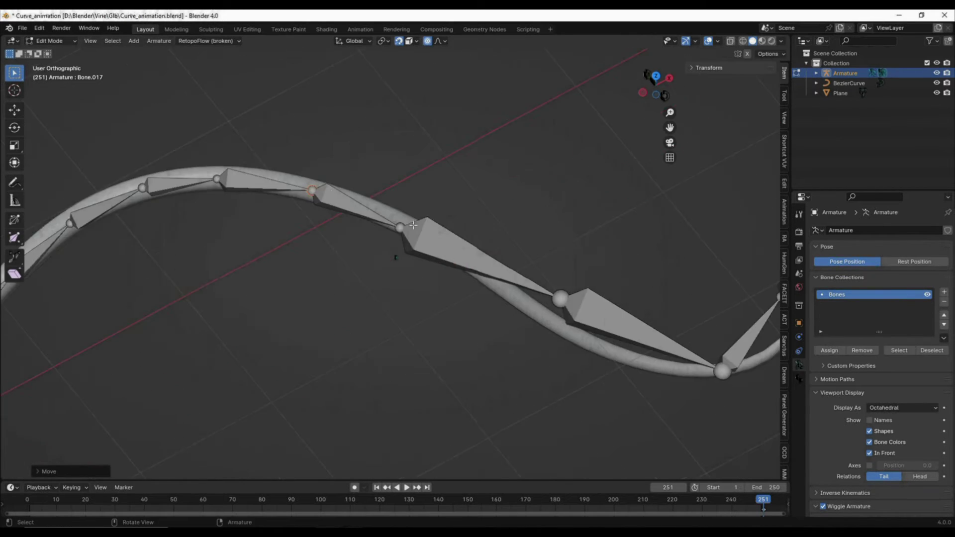
pyautogui.scroll(1, 403, 225)
pyautogui.click(394, 227)
pyautogui.click(399, 226)
pyautogui.press('g')
pyautogui.click(405, 223)
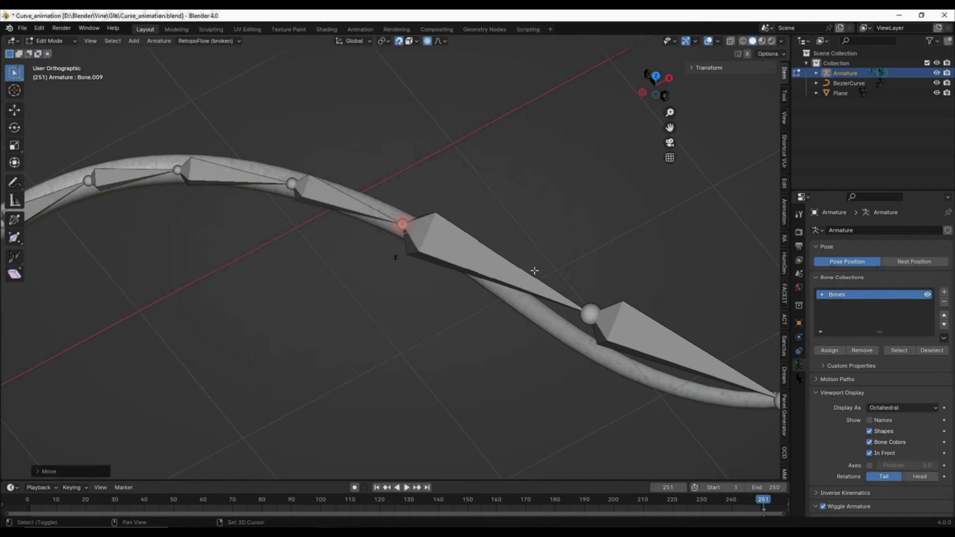
# - Subdivide the long bone on the descent, and move its new joint and both end joints onto the middle of the tube
pyautogui.keyDown('shift'); pyautogui.moveTo(540, 276); pyautogui.dragTo(459, 249, button='middle'); pyautogui.keyUp('shift')
pyautogui.click(458, 251)
pyautogui.rightClick(459, 251)
pyautogui.click(460, 251)
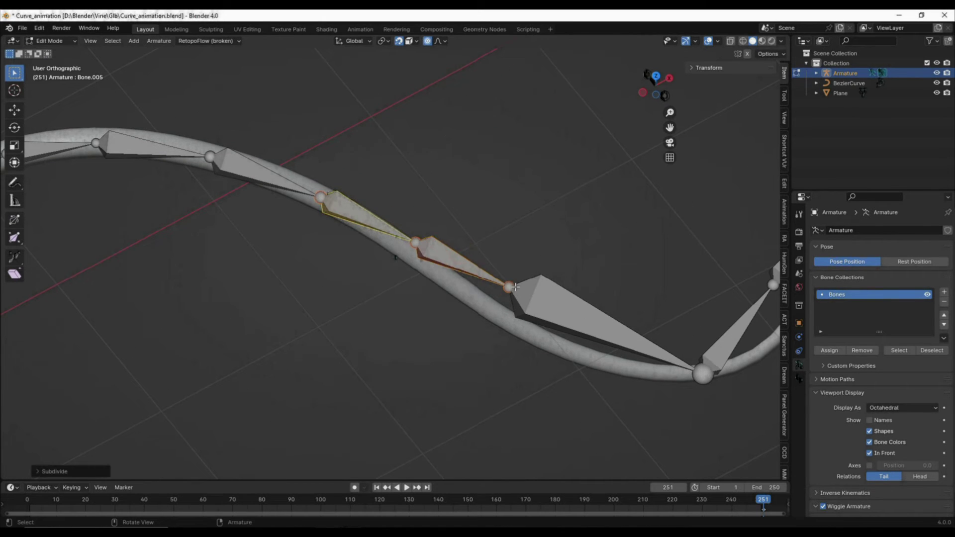
pyautogui.moveTo(515, 287); pyautogui.dragTo(557, 345)
pyautogui.moveTo(429, 250); pyautogui.dragTo(447, 279)
pyautogui.moveTo(321, 197); pyautogui.dragTo(318, 198)
pyautogui.scroll(-2, 319, 198)
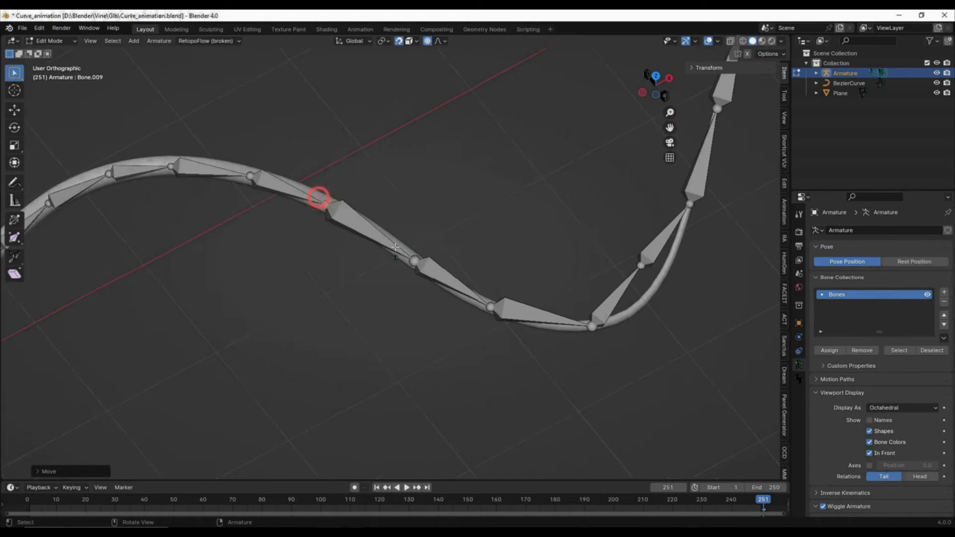
# - Move the joint near the trough onto the middle of the tube
pyautogui.keyDown('shift'); pyautogui.moveTo(584, 320); pyautogui.dragTo(450, 277, button='middle'); pyautogui.keyUp('shift')
pyautogui.scroll(4, 450, 277)
pyautogui.click(464, 288)
pyautogui.moveTo(465, 288); pyautogui.dragTo(457, 290)
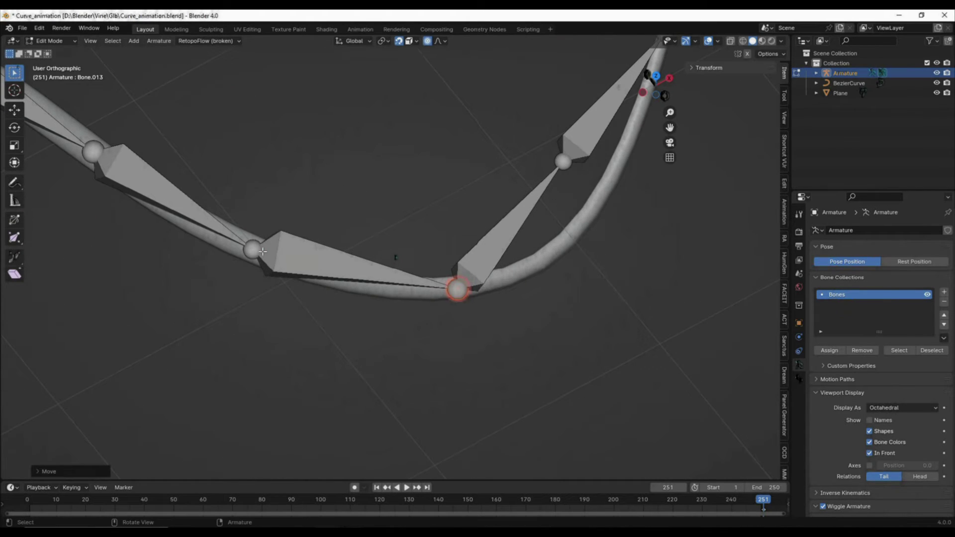
pyautogui.click(264, 255)
pyautogui.moveTo(252, 249); pyautogui.dragTo(260, 252)
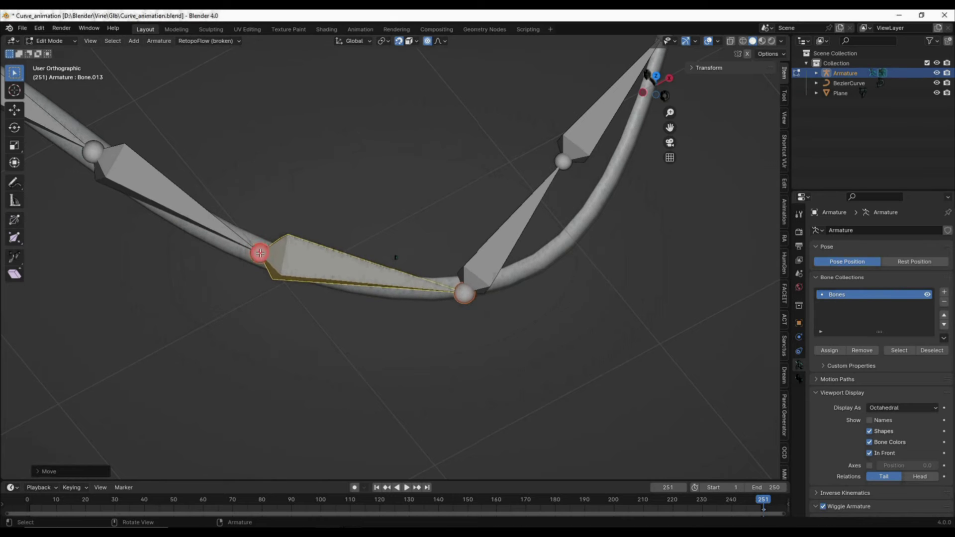
pyautogui.hotkey('ctrl', 'z')
pyautogui.hotkey('ctrl', 'z')
# - Slide the trough joint back along the tube to its lowest stretch and centre it there
pyautogui.press('g')
pyautogui.click(416, 296)
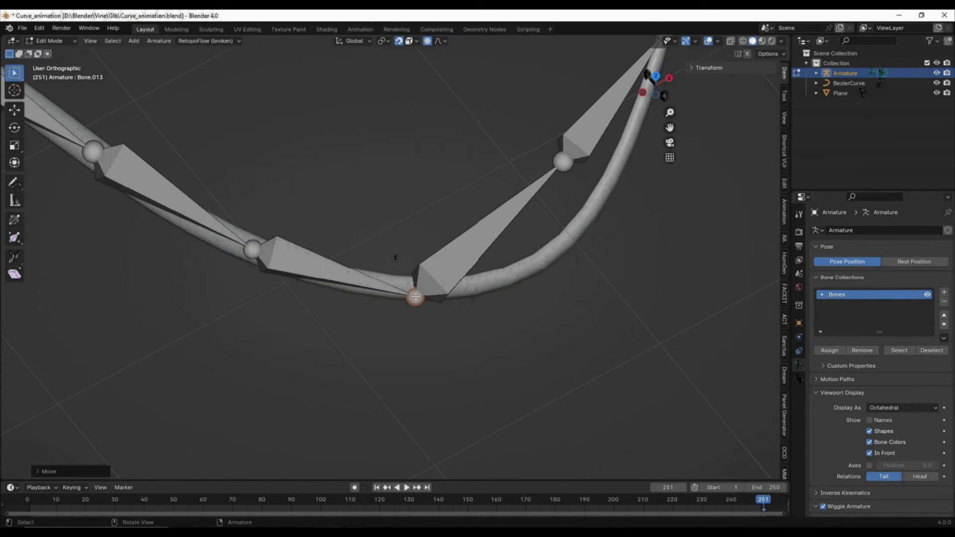
pyautogui.press('g')
pyautogui.click(413, 287)
# - Subdivide the bone that follows the trough and move its new joint into the tube's bend
pyautogui.click(470, 242)
pyautogui.rightClick(470, 242)
pyautogui.click(471, 242)
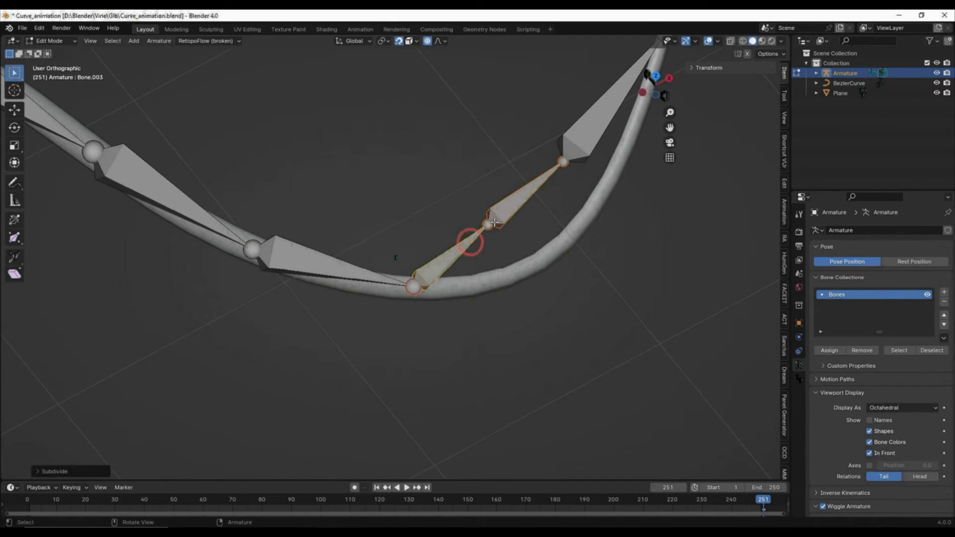
pyautogui.click(483, 224)
pyautogui.press('g')
pyautogui.click(522, 273)
# - Move the joint on the rise after the trough into the tube, and re-centre the joint before it
pyautogui.keyDown('shift'); pyautogui.moveTo(585, 174); pyautogui.dragTo(420, 262, button='middle'); pyautogui.keyUp('shift')
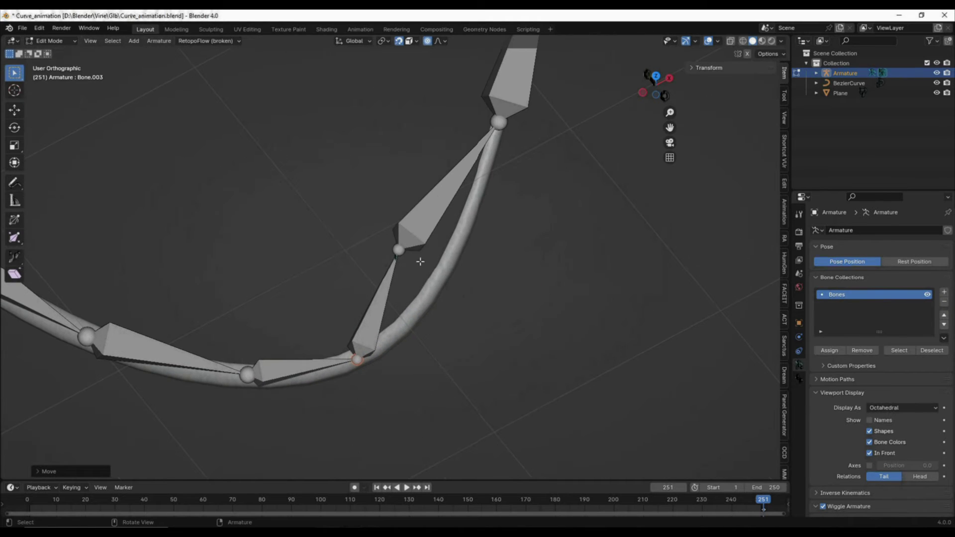
pyautogui.click(407, 249)
pyautogui.press('g')
pyautogui.moveTo(418, 247); pyautogui.dragTo(466, 253)
pyautogui.click(361, 363)
pyautogui.press('g')
pyautogui.click(372, 360)
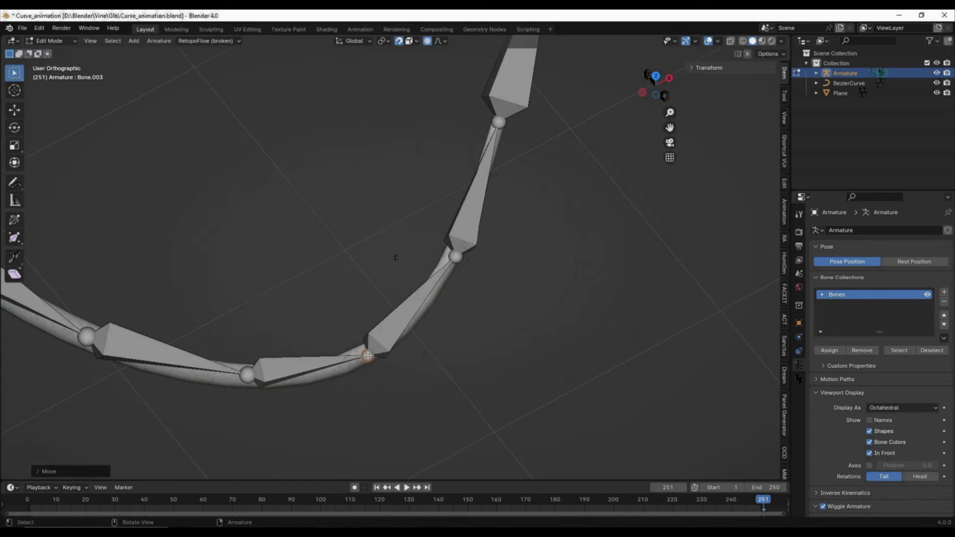
# - Subdivide the second-to-last bone towards the chain's far end and adjust its new middle joint
pyautogui.keyDown('shift'); pyautogui.moveTo(516, 60); pyautogui.dragTo(456, 250, button='middle'); pyautogui.keyUp('shift')
pyautogui.rightClick(456, 250)
pyautogui.click(454, 250)
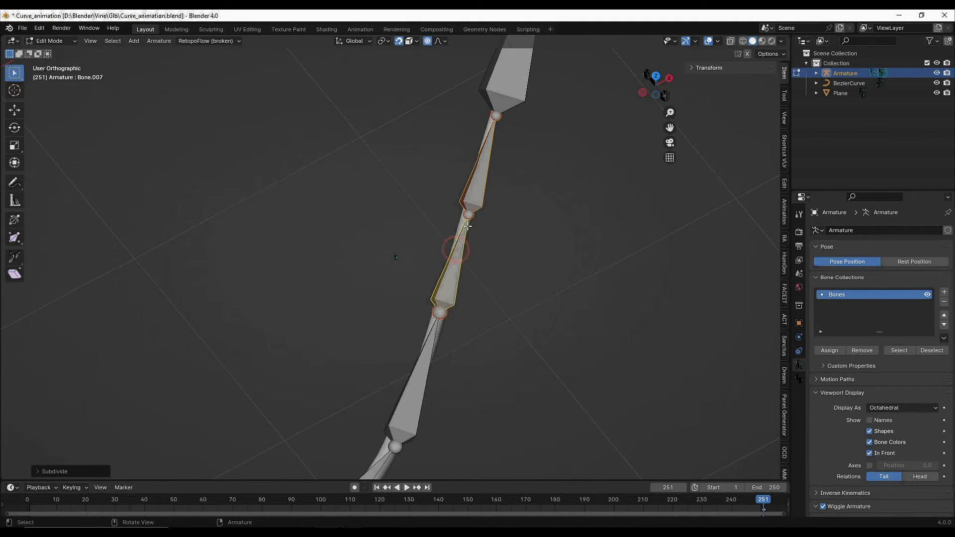
pyautogui.moveTo(466, 220); pyautogui.dragTo(465, 219)
# - Subdivide the last bone of the chain and adjust the position of its new joint
pyautogui.keyDown('shift'); pyautogui.moveTo(509, 177); pyautogui.dragTo(460, 362, button='middle'); pyautogui.keyUp('shift')
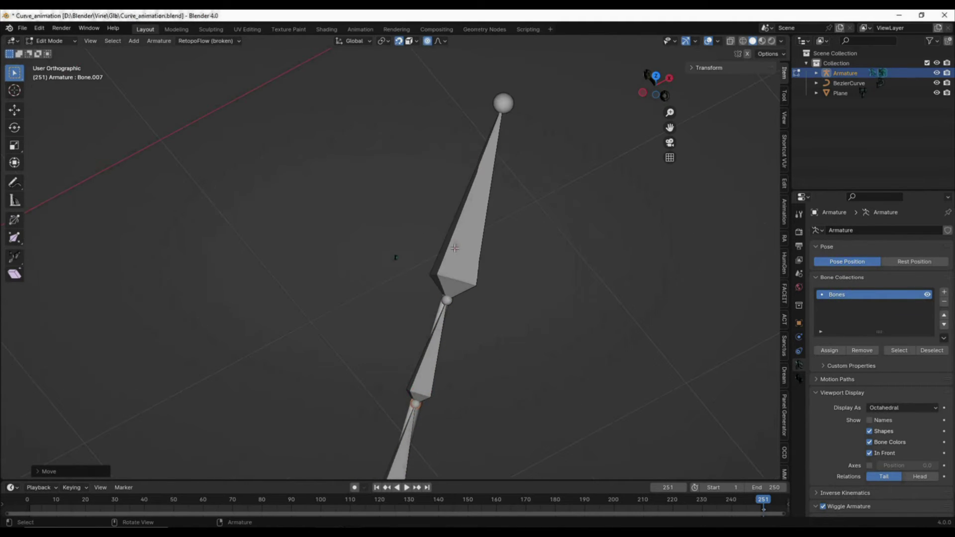
pyautogui.click(455, 248)
pyautogui.rightClick(456, 248)
pyautogui.click(455, 248)
pyautogui.click(475, 203)
pyautogui.press('g')
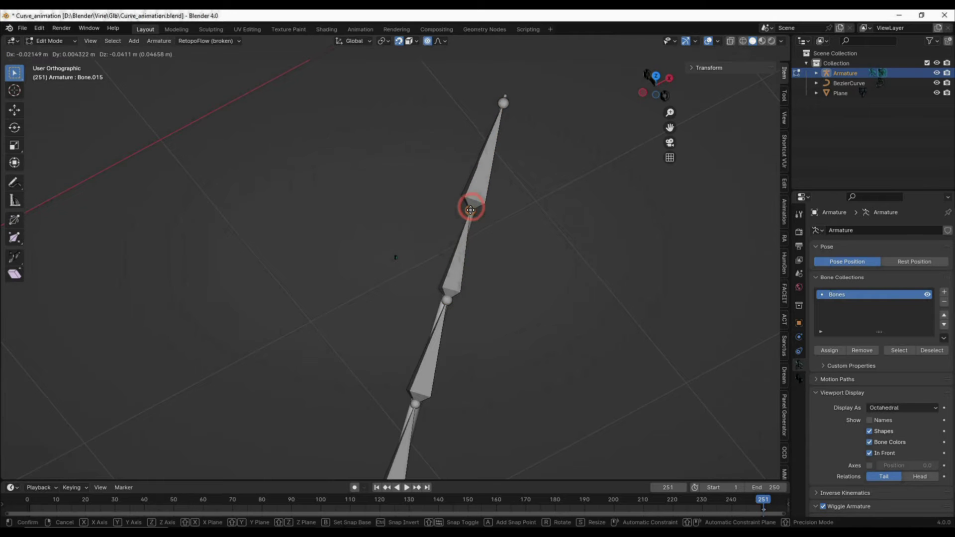
pyautogui.click(475, 206)
# - Return to Object Mode and check how the bone chain fits along the vine
pyautogui.scroll(-7, 474, 207)
pyautogui.press('Tab')
pyautogui.scroll(-8, 443, 240)
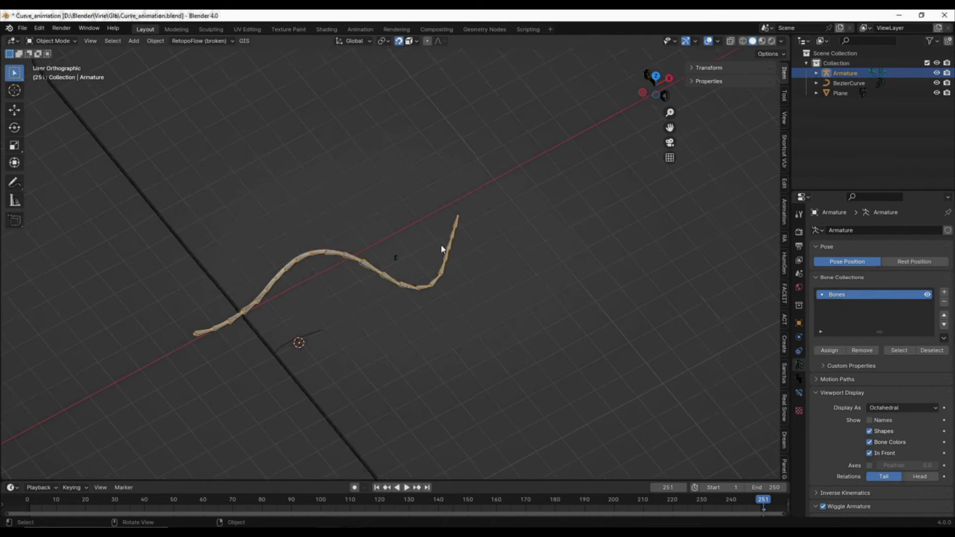
pyautogui.scroll(8, 344, 318)
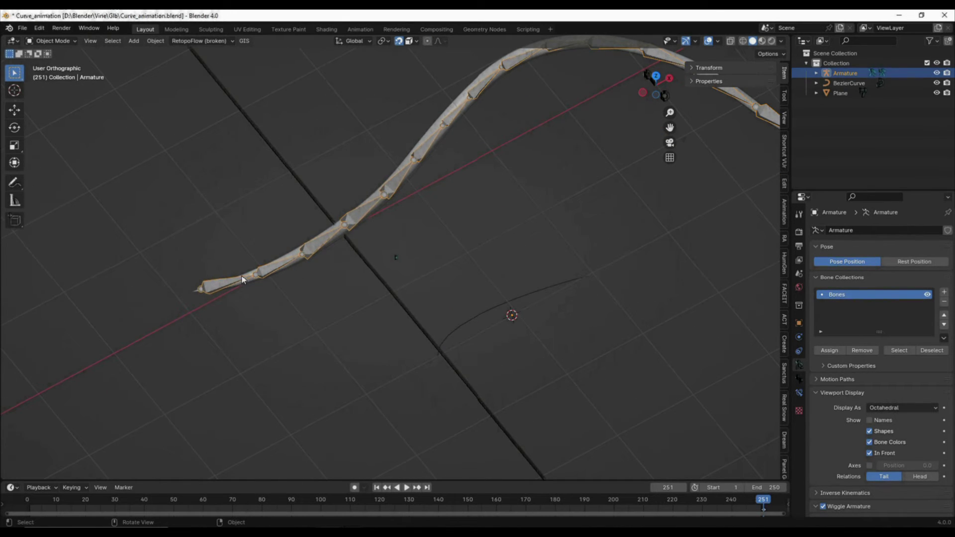
pyautogui.moveTo(304, 250); pyautogui.dragTo(312, 288, button='middle')
pyautogui.keyDown('shift'); pyautogui.moveTo(334, 214); pyautogui.dragTo(449, 269, button='middle'); pyautogui.keyUp('shift')
pyautogui.scroll(3, 447, 268)
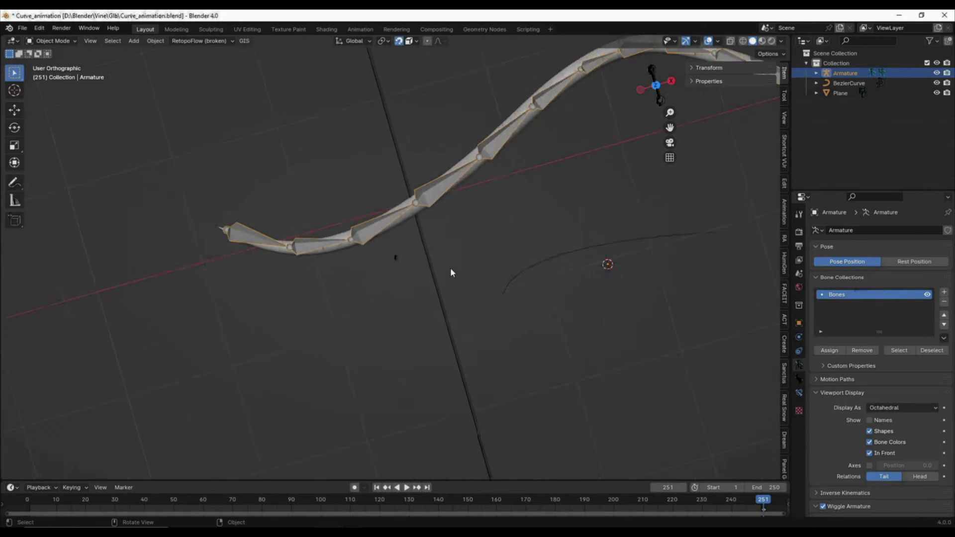
# - Switch the viewport to wireframe, select the tube mesh and examine how the second joint sits against its edge loops
pyautogui.hotkey('shift', 'z')
pyautogui.scroll(3, 204, 241)
pyautogui.keyDown('shift'); pyautogui.moveTo(204, 240); pyautogui.dragTo(330, 257, button='middle'); pyautogui.keyUp('shift')
pyautogui.scroll(1, 348, 256)
pyautogui.click(317, 238)
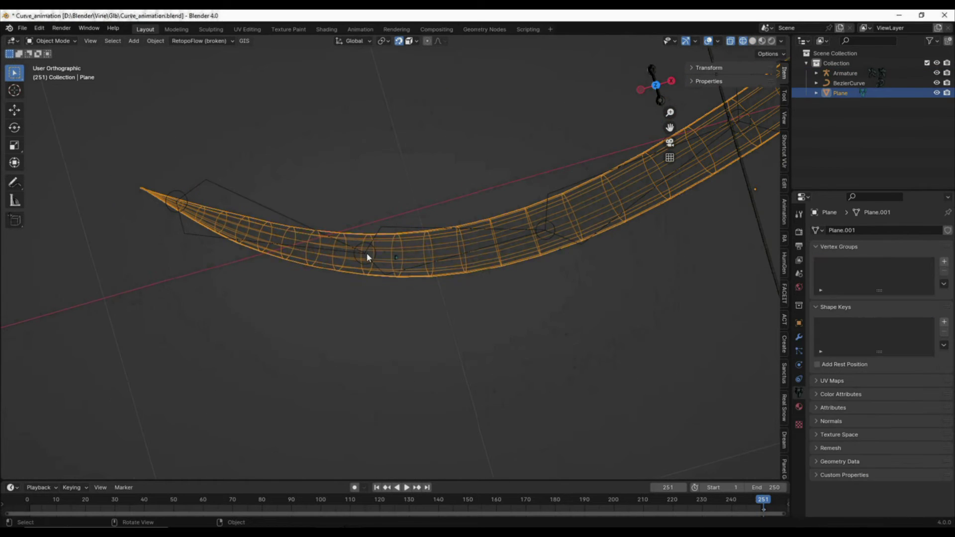
pyautogui.scroll(2, 365, 253)
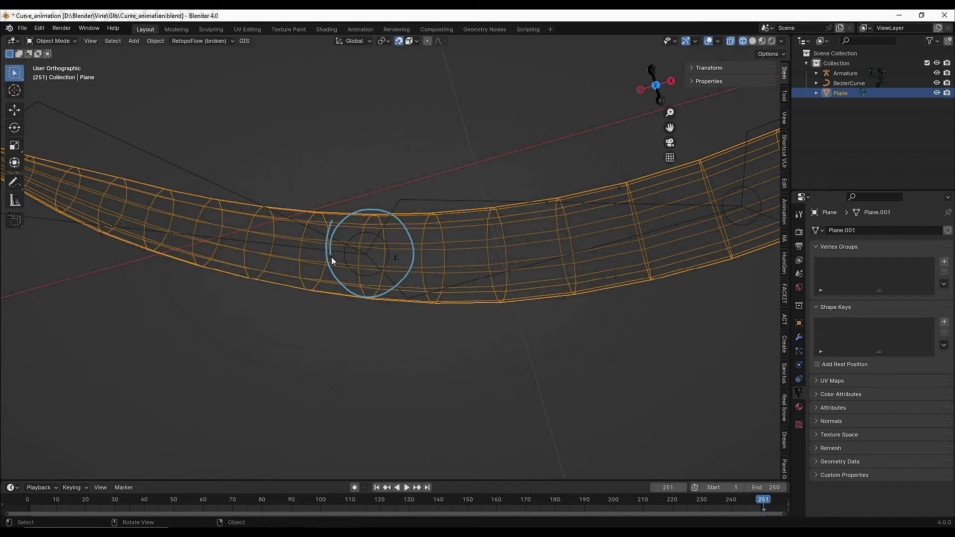
pyautogui.scroll(3, 380, 189)
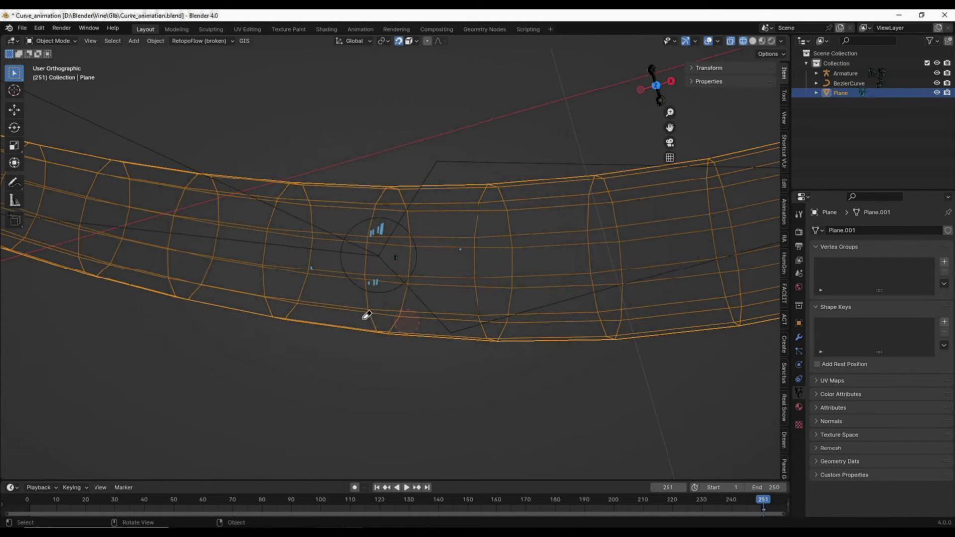
# - Inspect the tube's edge loops around the first joints in Edit Mode, and return to Object Mode
pyautogui.hotkey('ctrl', 'Tab')
pyautogui.click(393, 270)
pyautogui.scroll(-7, 378, 269)
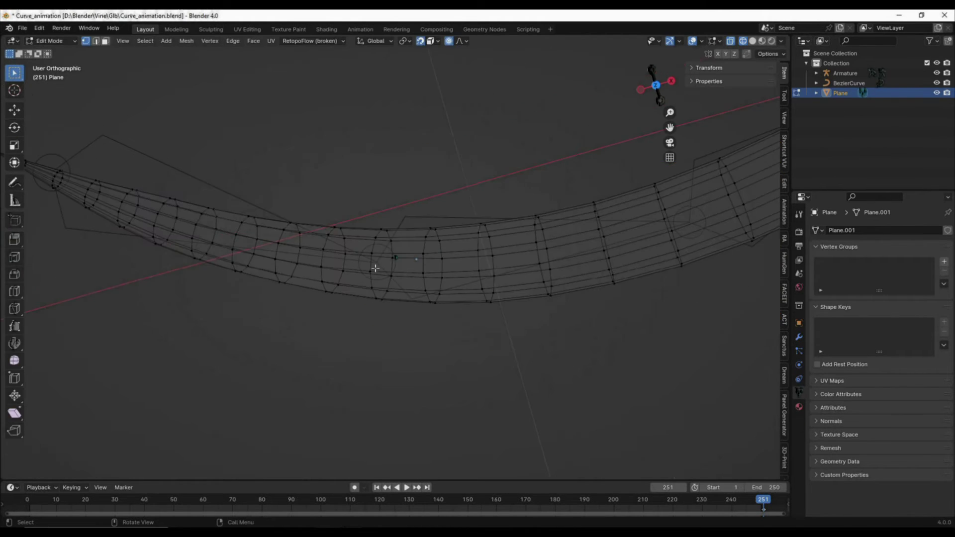
pyautogui.keyDown('shift'); pyautogui.moveTo(499, 261); pyautogui.dragTo(391, 284, button='middle'); pyautogui.keyUp('shift')
pyautogui.press('Tab')
# - Put the armature in Edit Mode and align the third and fourth joints with the centres of nearby edge loops
pyautogui.click(417, 282)
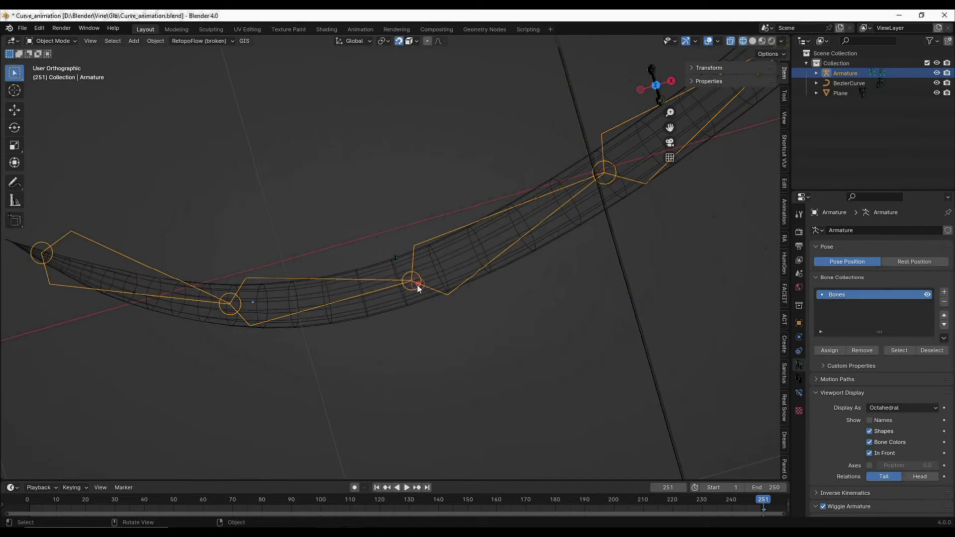
pyautogui.press('Tab')
pyautogui.click(453, 279)
pyautogui.scroll(1, 418, 282)
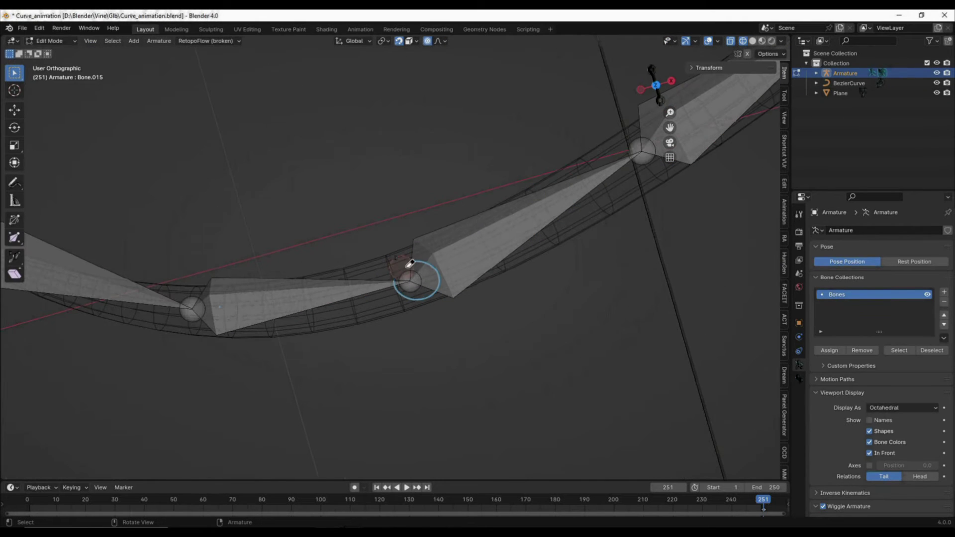
pyautogui.moveTo(402, 282); pyautogui.dragTo(442, 269)
pyautogui.moveTo(442, 269); pyautogui.dragTo(419, 305, button='middle')
pyautogui.scroll(3, 437, 276)
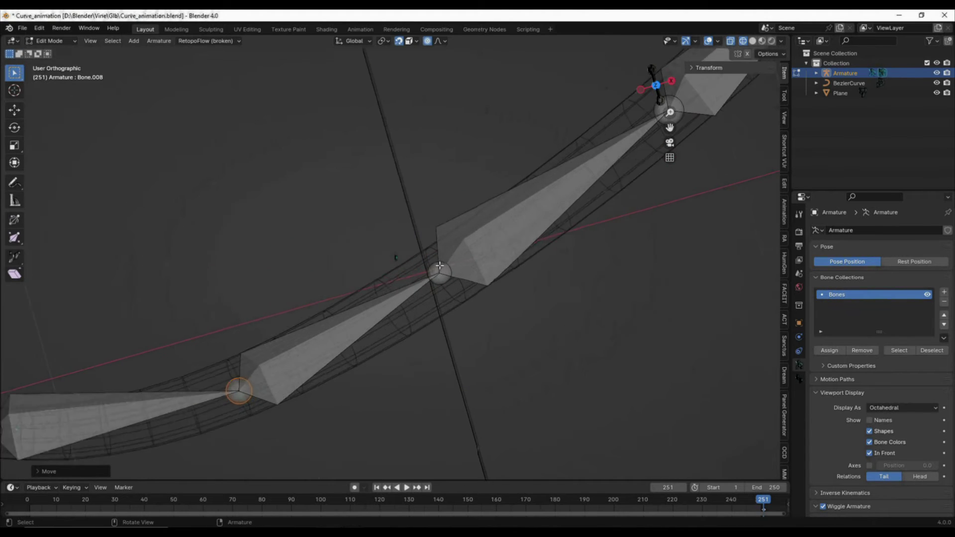
pyautogui.moveTo(438, 273); pyautogui.dragTo(449, 270)
# - Align the next two joints on the lower part of the rise with the tube's edge loops
pyautogui.scroll(-3, 450, 270)
pyautogui.keyDown('shift'); pyautogui.moveTo(603, 159); pyautogui.dragTo(467, 266, button='middle'); pyautogui.keyUp('shift')
pyautogui.scroll(3, 467, 267)
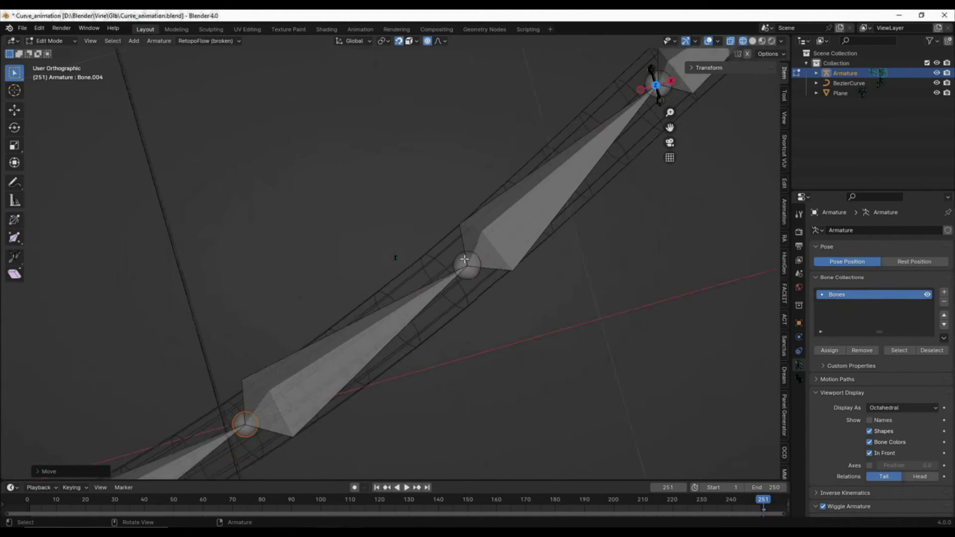
pyautogui.click(466, 265)
pyautogui.press('g')
pyautogui.moveTo(440, 289); pyautogui.dragTo(440, 289)
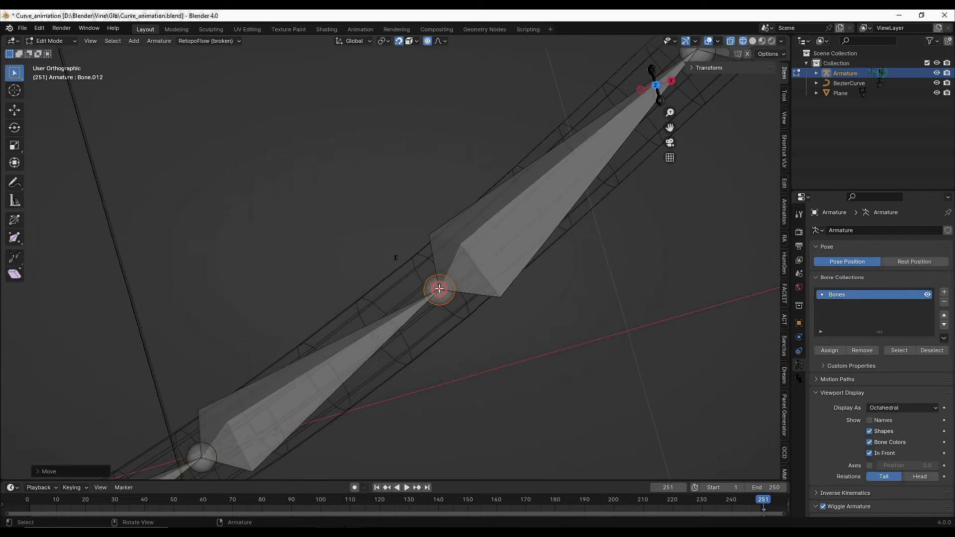
pyautogui.scroll(-5, 440, 288)
pyautogui.keyDown('shift'); pyautogui.moveTo(552, 199); pyautogui.dragTo(461, 285, button='middle'); pyautogui.keyUp('shift')
pyautogui.scroll(3, 460, 286)
pyautogui.moveTo(437, 276); pyautogui.dragTo(449, 268)
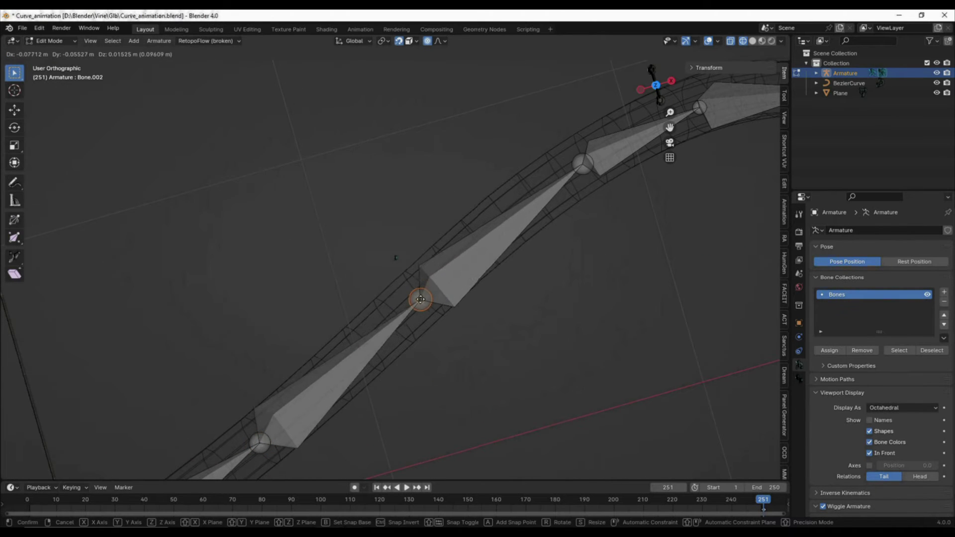
pyautogui.click(426, 288)
# - Align the next three joints on the upper part of the rise with the centres of their edge loops
pyautogui.keyDown('shift'); pyautogui.moveTo(535, 208); pyautogui.dragTo(413, 292, button='middle'); pyautogui.keyUp('shift')
pyautogui.scroll(2, 456, 251)
pyautogui.moveTo(456, 251); pyautogui.dragTo(424, 270)
pyautogui.keyDown('shift'); pyautogui.moveTo(616, 174); pyautogui.dragTo(441, 258, button='middle'); pyautogui.keyUp('shift')
pyautogui.moveTo(441, 258)
pyautogui.mouseDown()
pyautogui.moveTo(458, 243)
pyautogui.moveTo(439, 256)
pyautogui.mouseUp()
pyautogui.keyDown('shift'); pyautogui.moveTo(646, 225); pyautogui.dragTo(428, 252, button='middle'); pyautogui.keyUp('shift')
pyautogui.click(426, 258)
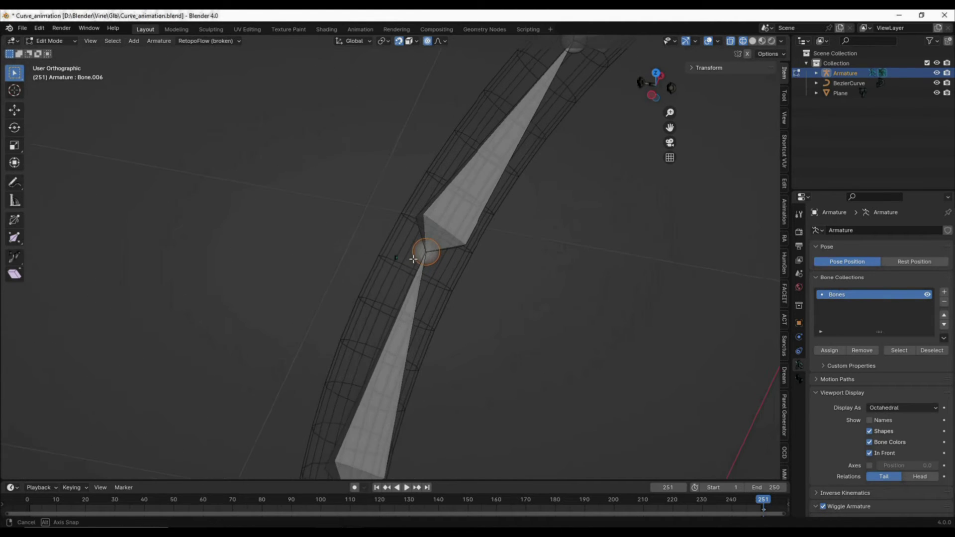
pyautogui.press('g')
pyautogui.click(435, 236)
# - Align the following three joints leading over the crest with the tube's edge loops
pyautogui.keyDown('shift'); pyautogui.moveTo(570, 70); pyautogui.dragTo(413, 294, button='middle'); pyautogui.keyUp('shift')
pyautogui.moveTo(426, 261); pyautogui.dragTo(432, 259)
pyautogui.keyDown('shift'); pyautogui.moveTo(548, 192); pyautogui.dragTo(386, 339, button='middle'); pyautogui.keyUp('shift')
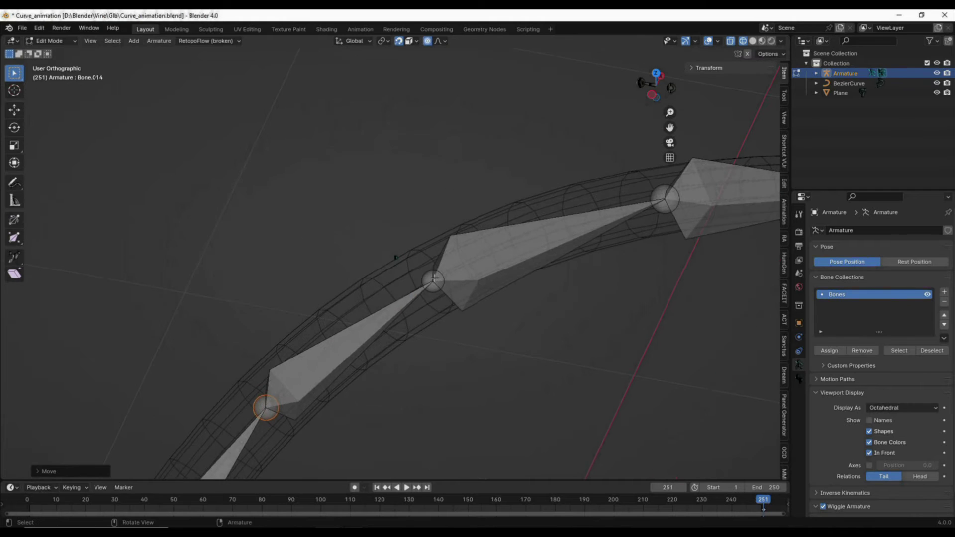
pyautogui.moveTo(433, 280); pyautogui.dragTo(439, 273)
pyautogui.keyDown('shift'); pyautogui.moveTo(608, 228); pyautogui.dragTo(405, 293, button='middle'); pyautogui.keyUp('shift')
pyautogui.click(461, 263)
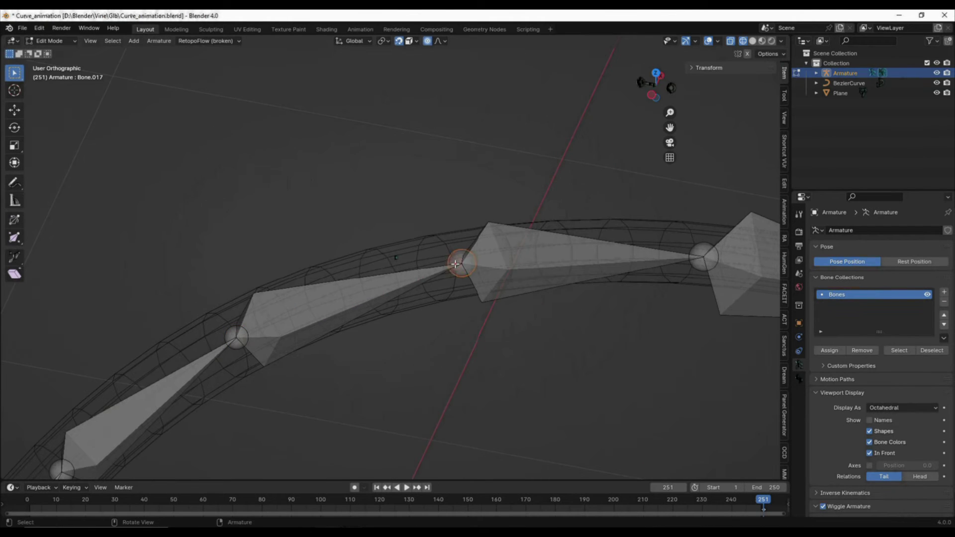
pyautogui.press('g')
pyautogui.click(475, 260)
# - Align the joint just past the crest with the centre of its nearest edge loop
pyautogui.keyDown('shift'); pyautogui.moveTo(589, 254); pyautogui.dragTo(355, 287, button='middle'); pyautogui.keyUp('shift')
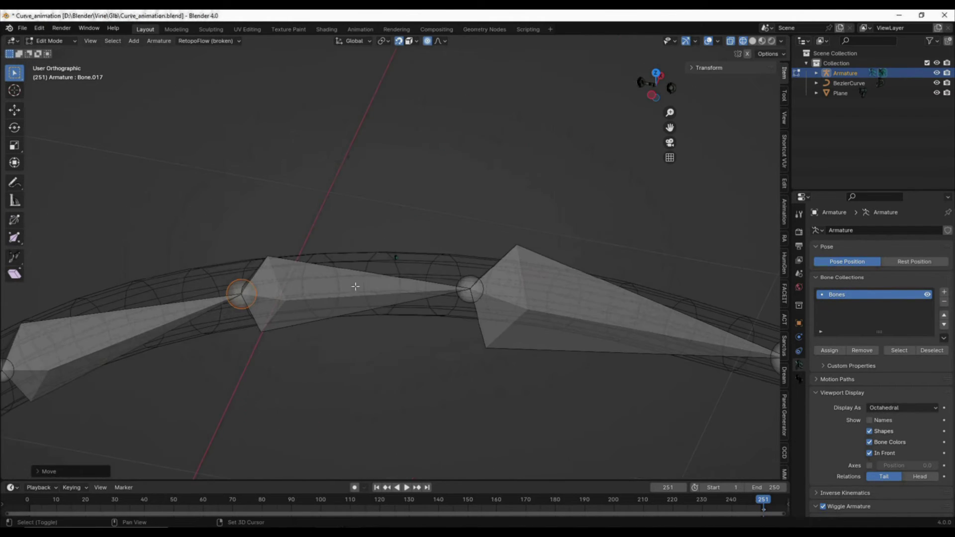
pyautogui.click(465, 287)
pyautogui.press('g')
pyautogui.click(488, 289)
pyautogui.keyDown('shift'); pyautogui.moveTo(637, 307); pyautogui.dragTo(400, 246, button='middle'); pyautogui.keyUp('shift')
pyautogui.click(572, 302)
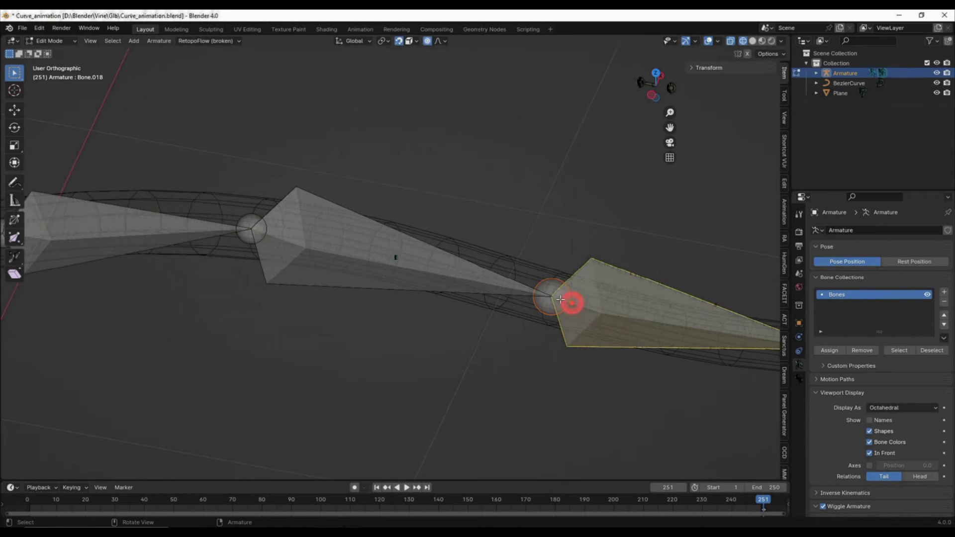
pyautogui.press('g')
pyautogui.rightClick(572, 303)
# - Align the next two joints on the descent past the crest with the centres of their edge loops
pyautogui.click(551, 296)
pyautogui.press('g')
pyautogui.click(560, 300)
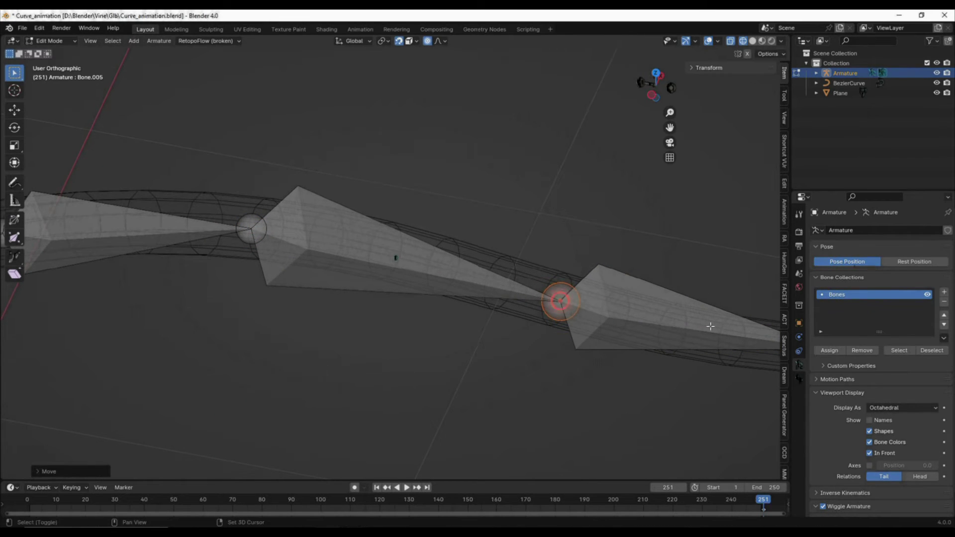
pyautogui.moveTo(710, 326); pyautogui.dragTo(503, 258, button='middle')
pyautogui.click(504, 257)
pyautogui.press('g')
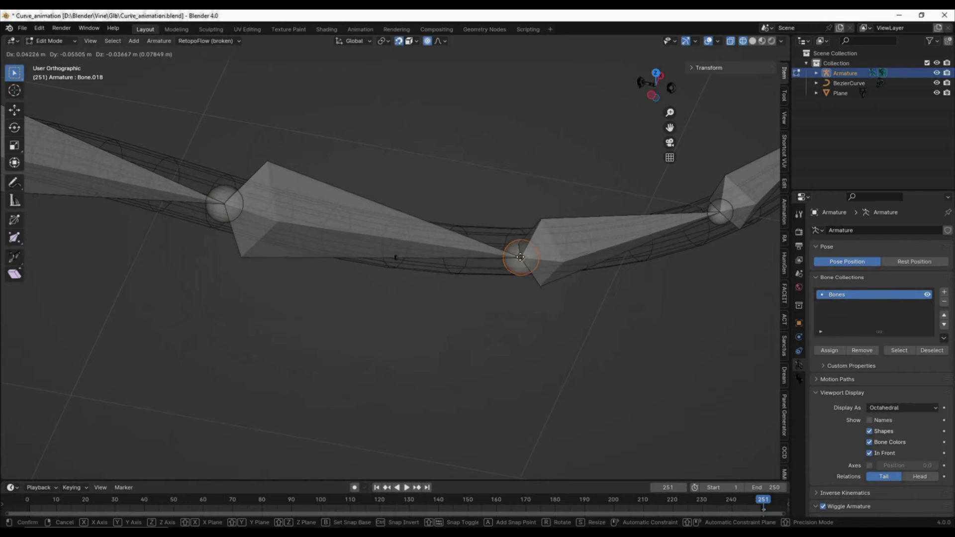
pyautogui.click(513, 256)
# - Align the two joints at the bottom of the tube's trough with their nearest edge loops
pyautogui.keyDown('shift'); pyautogui.moveTo(698, 218); pyautogui.dragTo(517, 296, button='middle'); pyautogui.keyUp('shift')
pyautogui.click(518, 297)
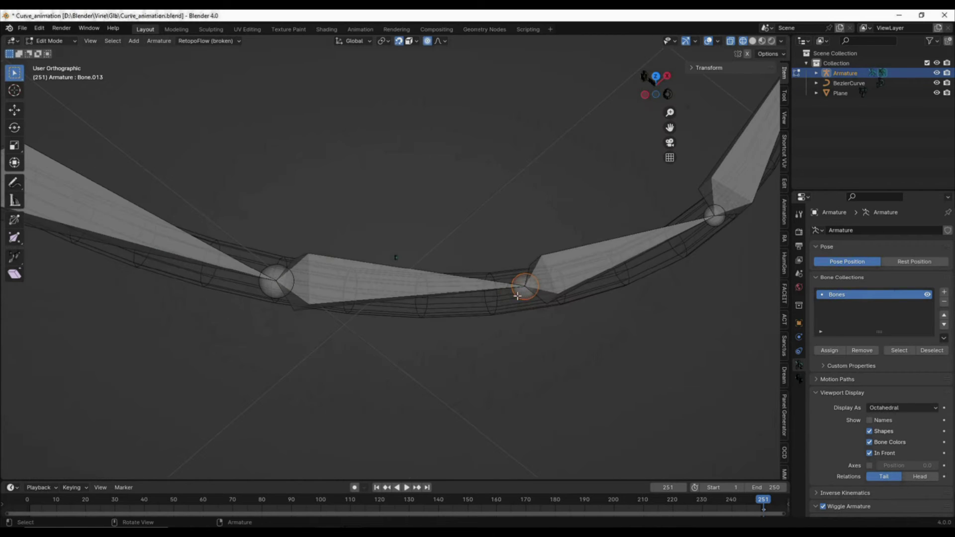
pyautogui.press('g')
pyautogui.click(553, 284)
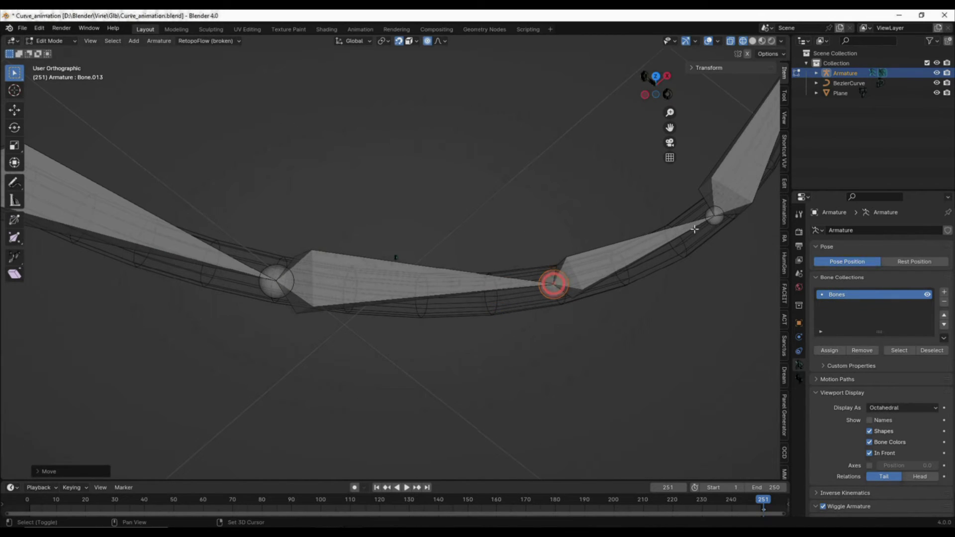
pyautogui.keyDown('shift'); pyautogui.moveTo(694, 229); pyautogui.dragTo(524, 294, button='middle'); pyautogui.keyUp('shift')
pyautogui.click(546, 280)
pyautogui.press('g')
pyautogui.click(555, 273)
# - Align the next two joints leading out of the trough with the centres of the tube's edge loops
pyautogui.moveTo(629, 248); pyautogui.dragTo(330, 356, button='middle')
pyautogui.scroll(3, 396, 257)
pyautogui.click(524, 231)
pyautogui.press('g')
pyautogui.click(486, 254)
pyautogui.scroll(-5, 486, 254)
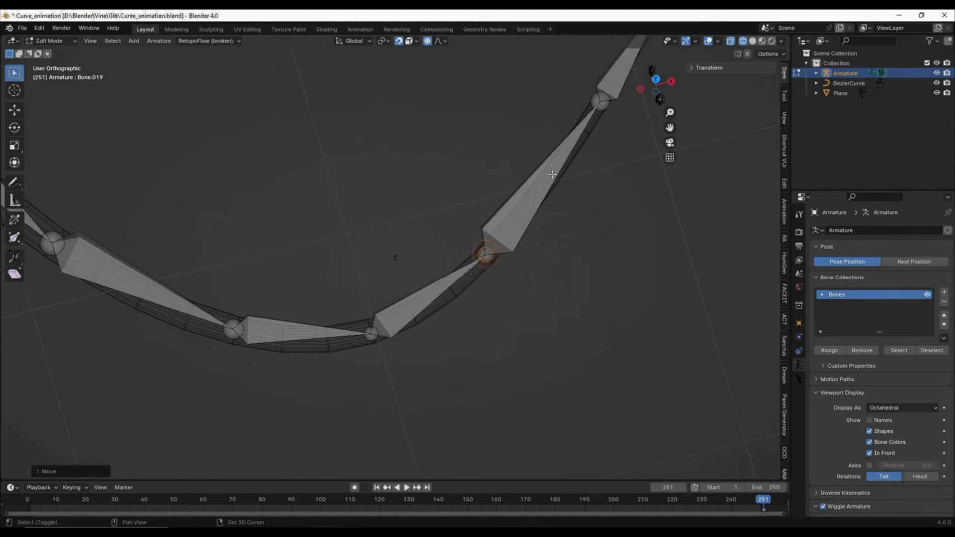
pyautogui.keyDown('shift'); pyautogui.moveTo(552, 175); pyautogui.dragTo(454, 287, button='middle'); pyautogui.keyUp('shift')
pyautogui.scroll(3, 510, 214)
pyautogui.click(493, 218)
pyautogui.press('g')
pyautogui.click(465, 266)
pyautogui.scroll(-3, 466, 262)
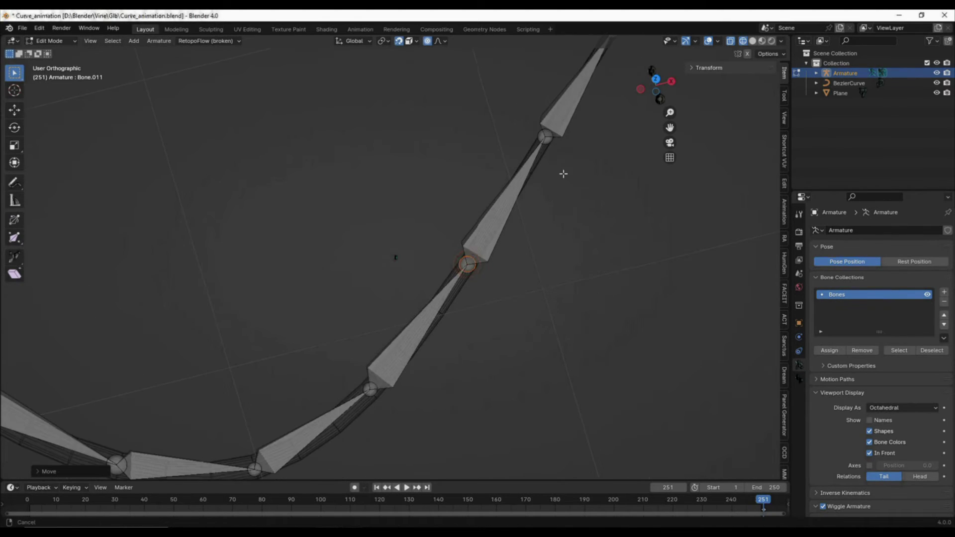
# - Align the following two joints on the straight final rise with the tube's edge loops
pyautogui.moveTo(563, 174); pyautogui.dragTo(463, 290, button='middle')
pyautogui.click(462, 290)
pyautogui.press('g')
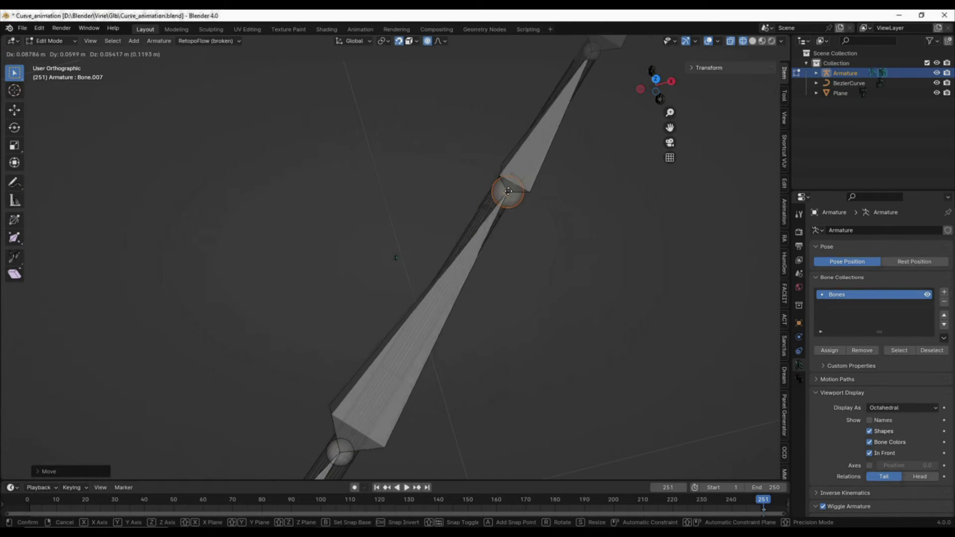
pyautogui.click(492, 208)
pyautogui.keyDown('shift'); pyautogui.moveTo(581, 53); pyautogui.dragTo(497, 207, button='middle'); pyautogui.keyUp('shift')
pyautogui.click(504, 205)
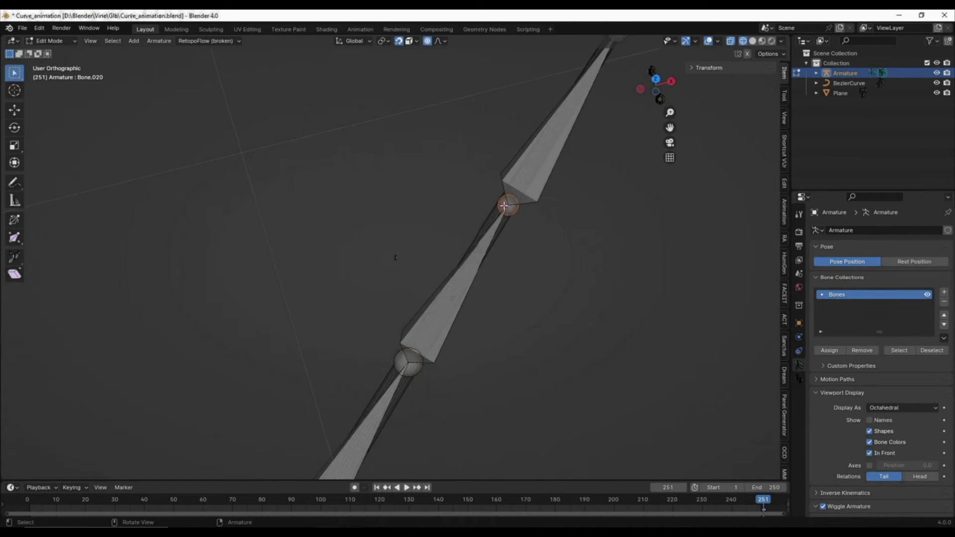
pyautogui.press('g')
pyautogui.click(501, 212)
pyautogui.scroll(-5, 501, 212)
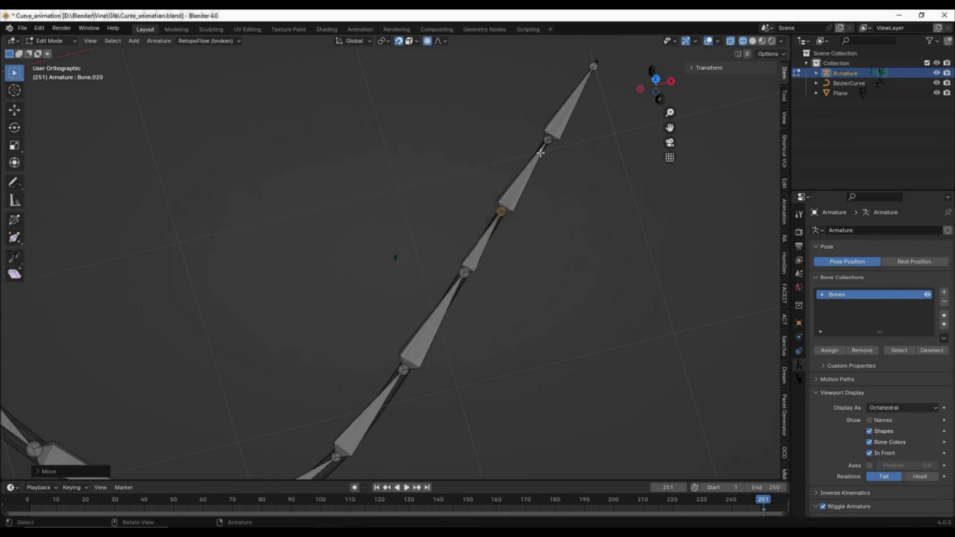
# - Align the last joint before the tip with the tube's centre and return the armature to Object Mode
pyautogui.keyDown('shift'); pyautogui.moveTo(551, 135); pyautogui.dragTo(494, 228, button='middle'); pyautogui.keyUp('shift')
pyautogui.scroll(7, 494, 228)
pyautogui.click(491, 258)
pyautogui.press('g')
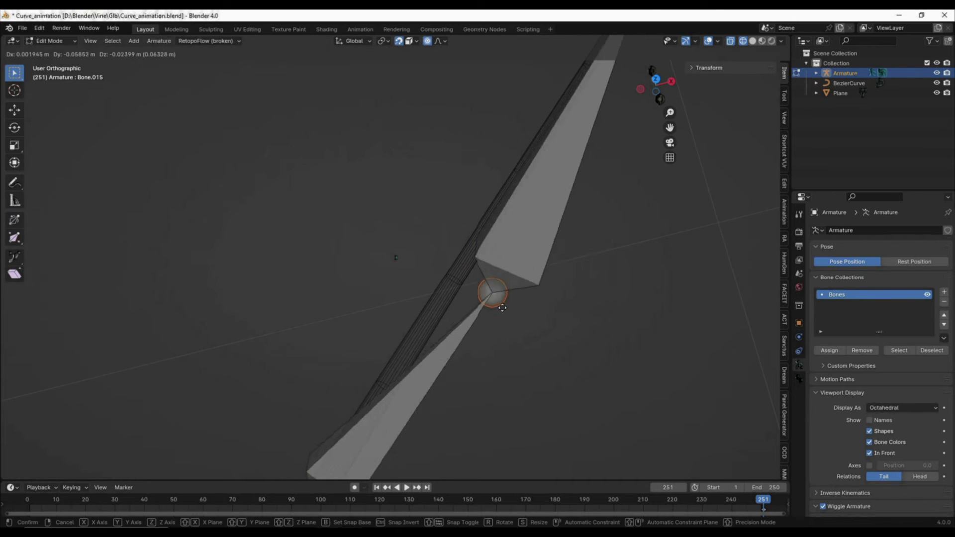
pyautogui.click(479, 296)
pyautogui.scroll(-8, 446, 252)
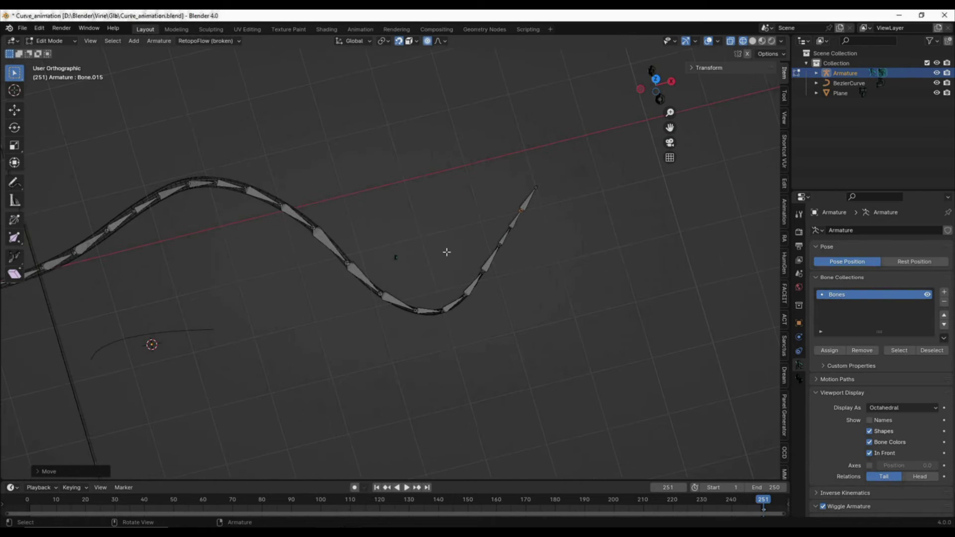
pyautogui.press('Tab')
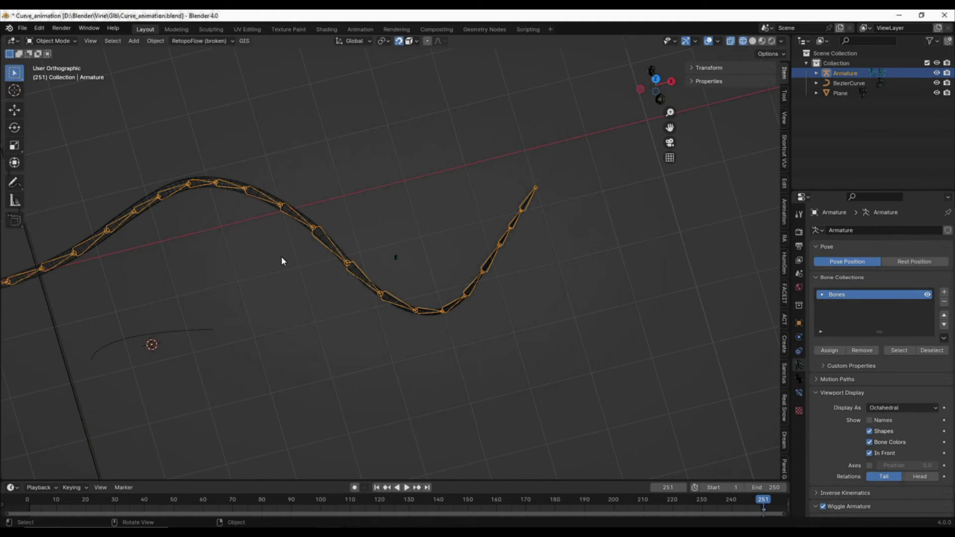
# - Parent the tube mesh to the armature with automatic weights
pyautogui.keyDown('shift'); pyautogui.moveTo(139, 254); pyautogui.dragTo(384, 251, button='middle'); pyautogui.keyUp('shift')
pyautogui.press('a')
pyautogui.click(284, 264)
pyautogui.scroll(4, 264, 277)
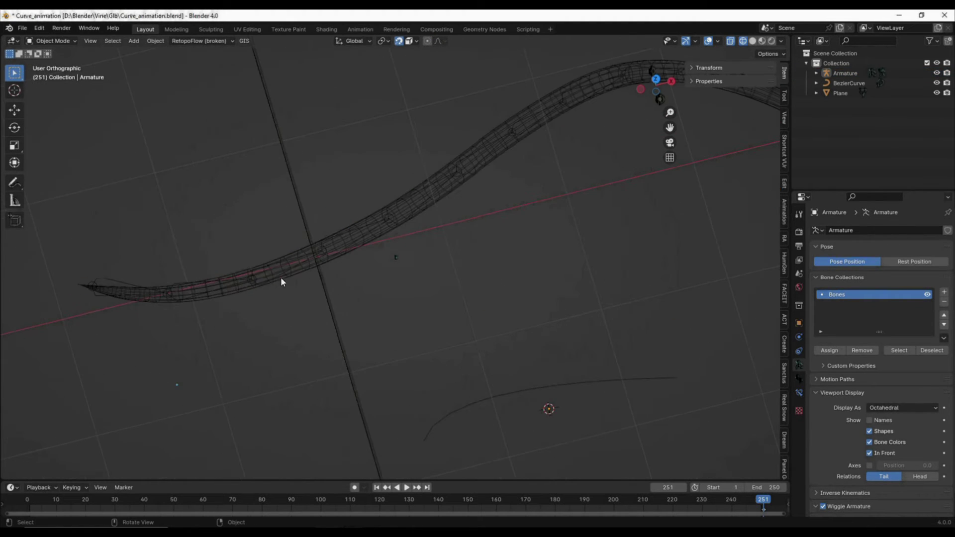
pyautogui.click(280, 282)
pyautogui.scroll(3, 284, 275)
pyautogui.click(289, 282)
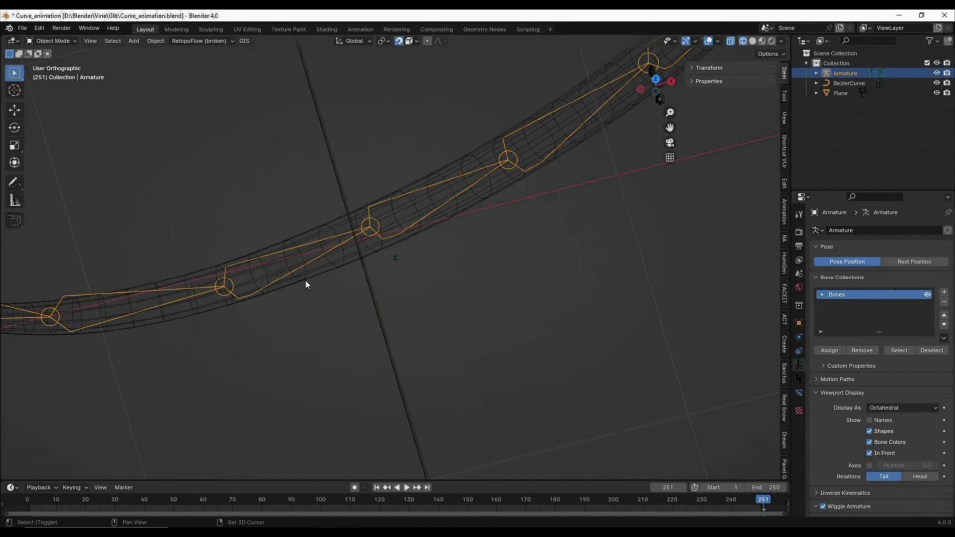
pyautogui.keyDown('shift'); pyautogui.click(305, 285); pyautogui.keyUp('shift')
pyautogui.hotkey('ctrl', 'p')
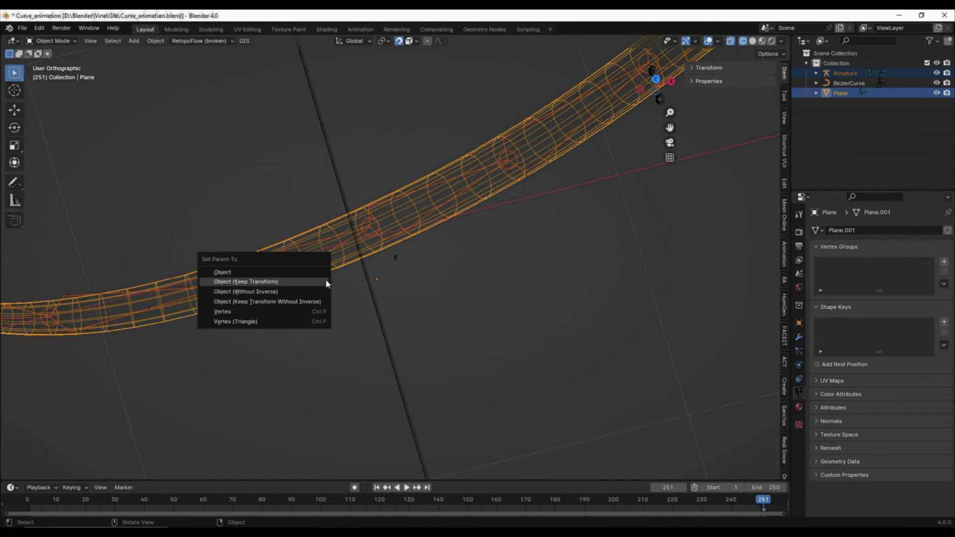
pyautogui.click(245, 281)
pyautogui.keyDown('shift'); pyautogui.click(317, 257); pyautogui.keyUp('shift')
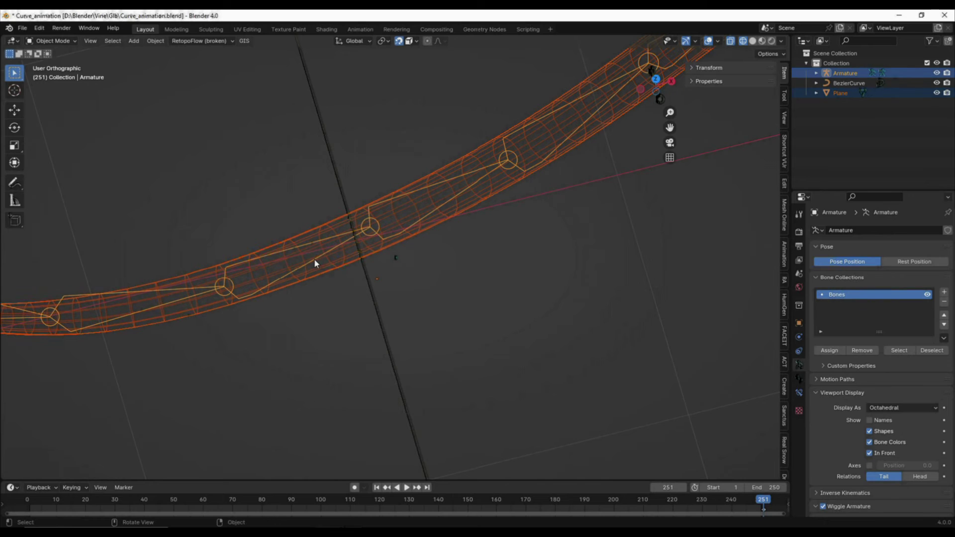
pyautogui.hotkey('ctrl', 'p')
pyautogui.click(286, 313)
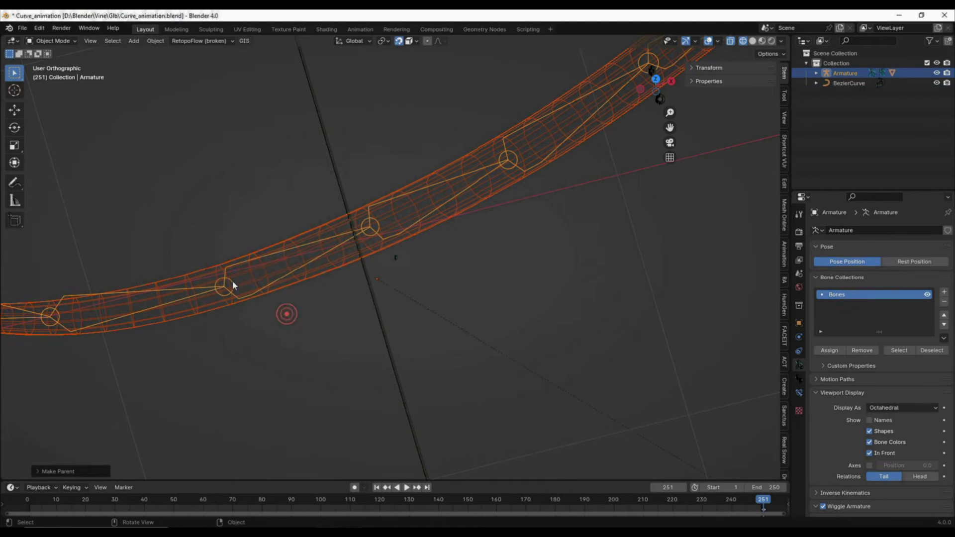
# - Put the tube mesh into Weight Paint mode with the armature also selected, and set the brush radius to 86 px
pyautogui.scroll(-3, 232, 281)
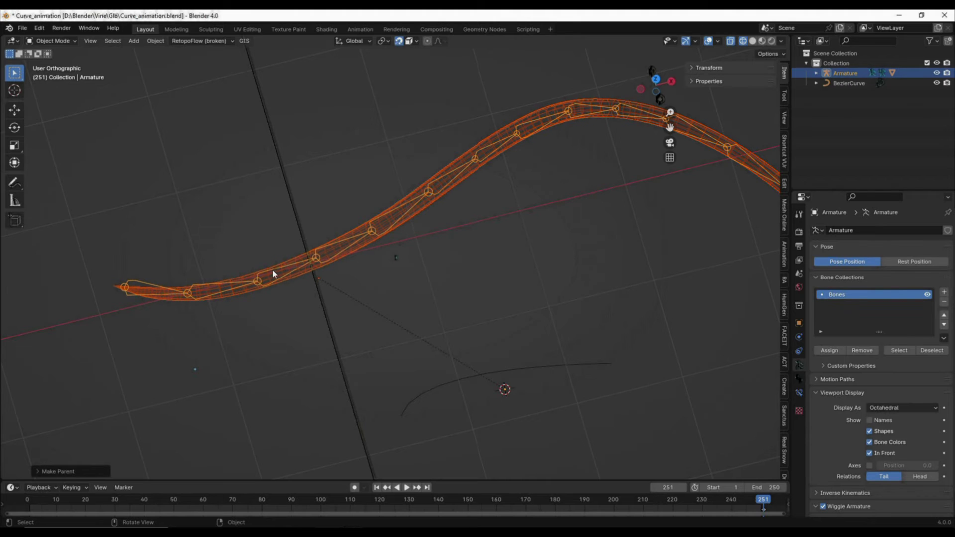
pyautogui.click(181, 295)
pyautogui.click(152, 280)
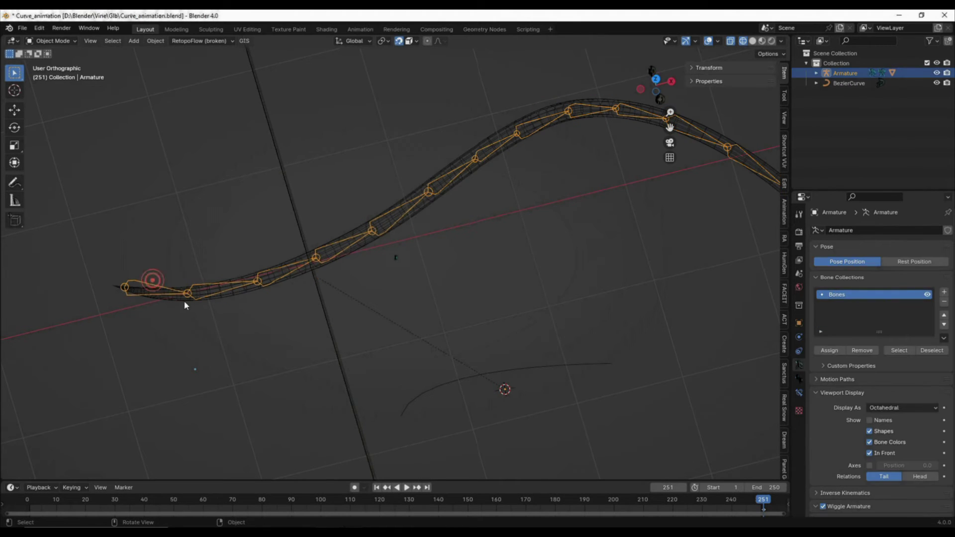
pyautogui.keyDown('shift'); pyautogui.click(185, 301); pyautogui.keyUp('shift')
pyautogui.hotkey('ctrl', 'Tab')
pyautogui.click(175, 273)
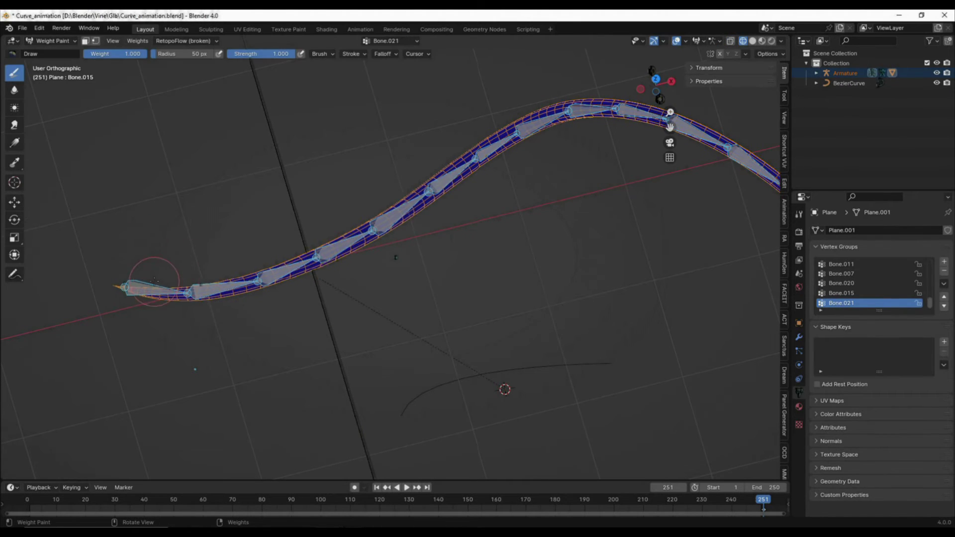
pyautogui.press('f')
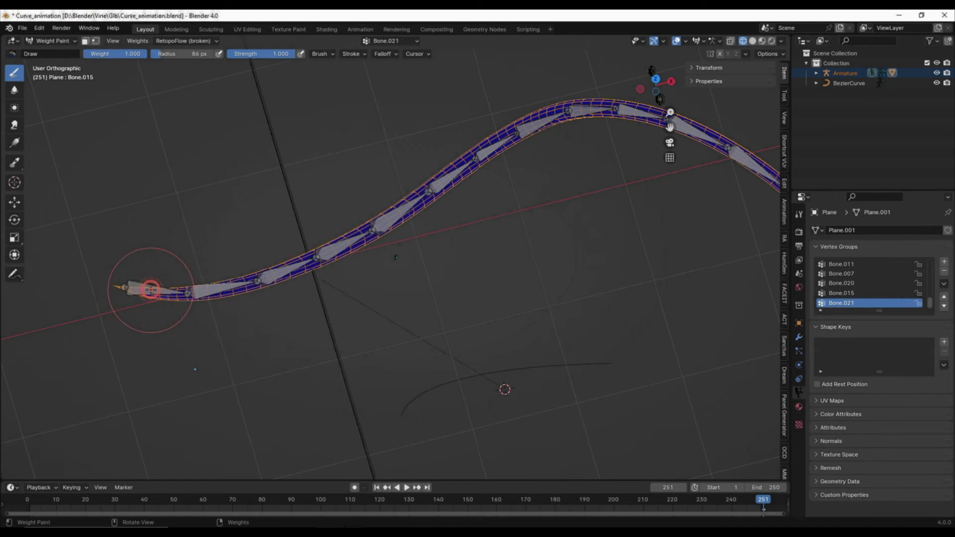
pyautogui.click(151, 290)
# - Examine how each of the first three bones of the chain is weighted on the tube mesh
pyautogui.keyDown('ctrl'); pyautogui.click(149, 289); pyautogui.keyUp('ctrl')
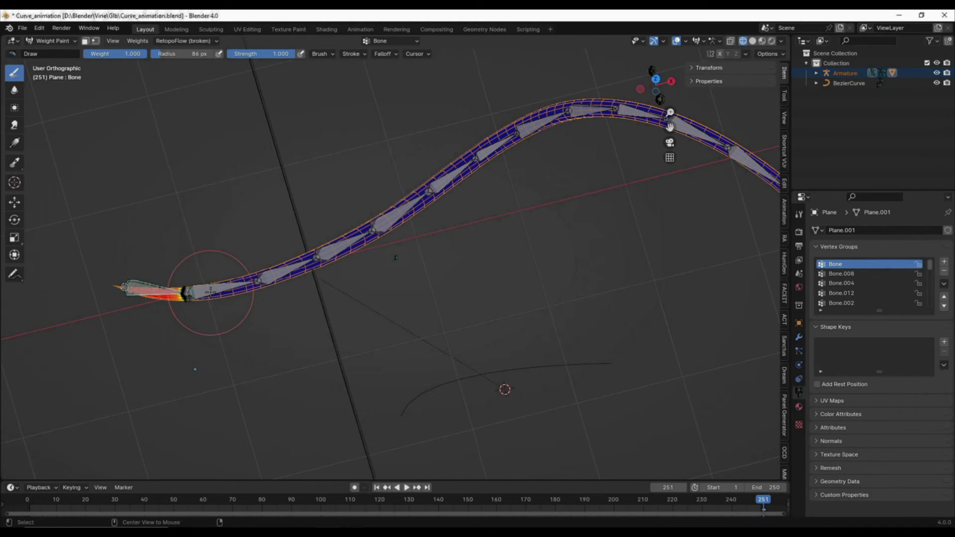
pyautogui.keyDown('ctrl'); pyautogui.click(213, 285); pyautogui.keyUp('ctrl')
pyautogui.scroll(3, 134, 295)
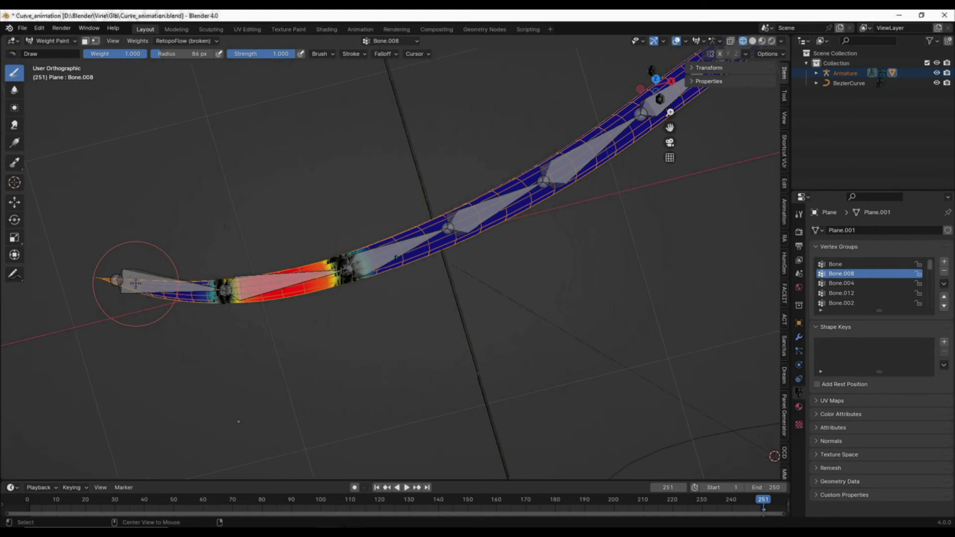
pyautogui.keyDown('ctrl'); pyautogui.click(142, 285); pyautogui.keyUp('ctrl')
pyautogui.keyDown('shift'); pyautogui.moveTo(292, 280); pyautogui.dragTo(210, 310, button='middle'); pyautogui.keyUp('shift')
pyautogui.keyDown('ctrl'); pyautogui.click(203, 303); pyautogui.keyUp('ctrl')
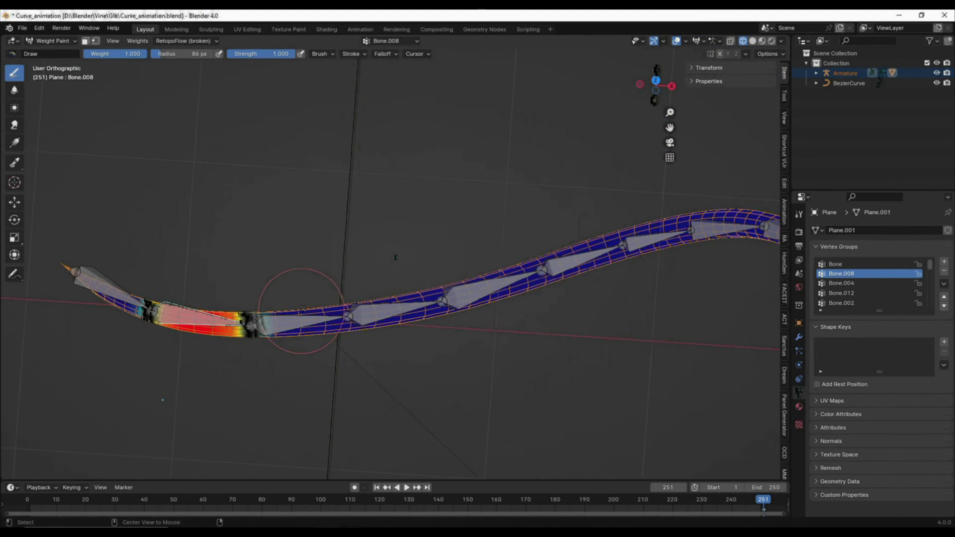
pyautogui.keyDown('ctrl'); pyautogui.click(306, 317); pyautogui.keyUp('ctrl')
pyautogui.keyDown('shift'); pyautogui.moveTo(311, 321); pyautogui.dragTo(219, 314, button='middle'); pyautogui.keyUp('shift')
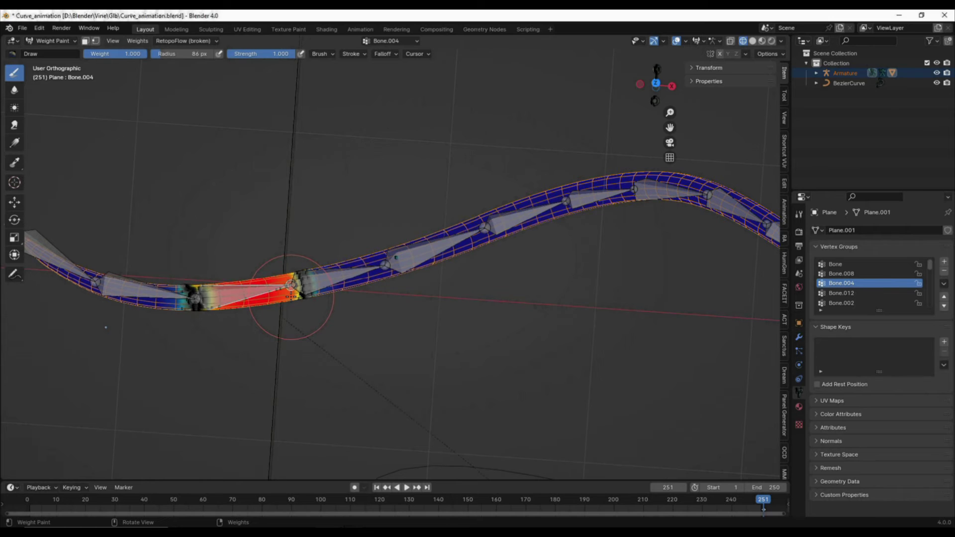
pyautogui.scroll(-4, 293, 298)
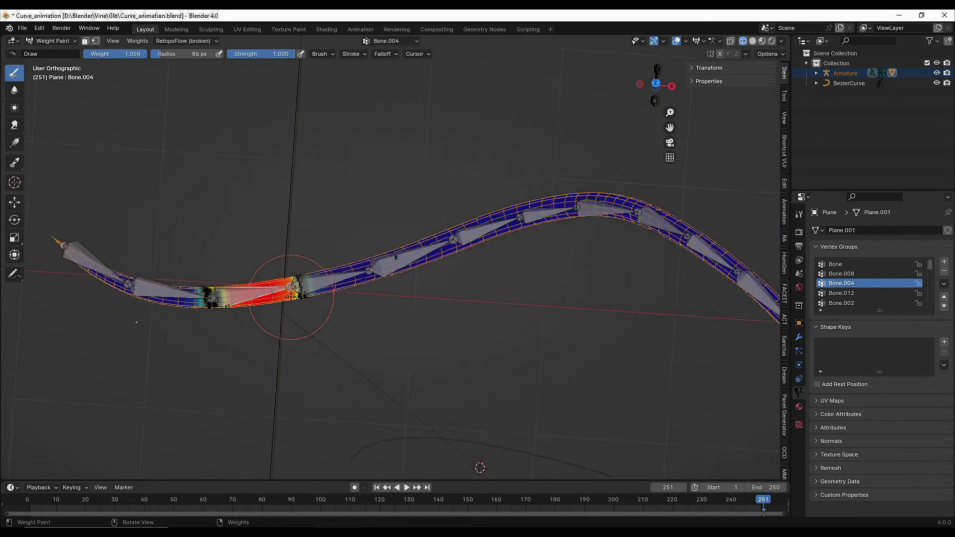
pyautogui.scroll(3, 293, 277)
# - Return the tube mesh to Object Mode and select only the armature
pyautogui.hotkey('ctrl', 'Tab')
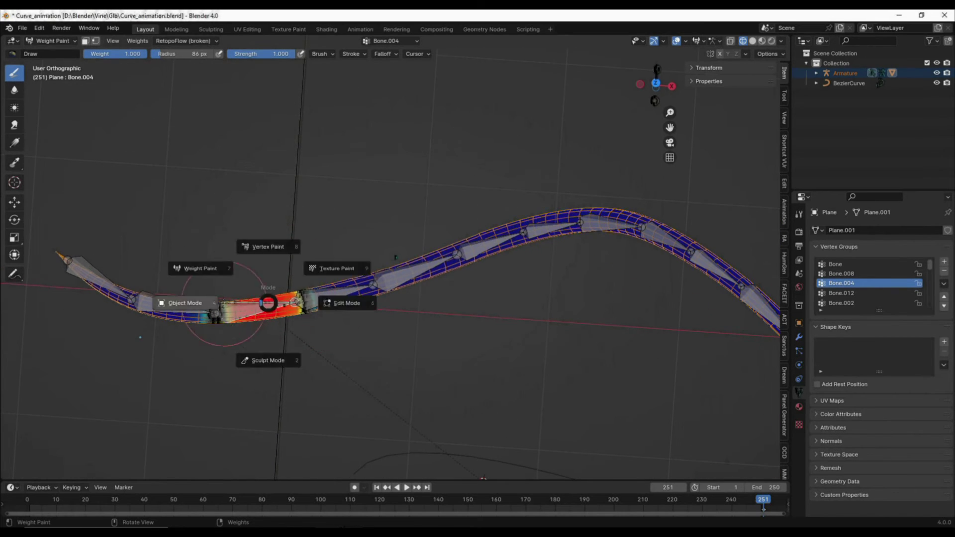
pyautogui.click(183, 303)
pyautogui.click(256, 287)
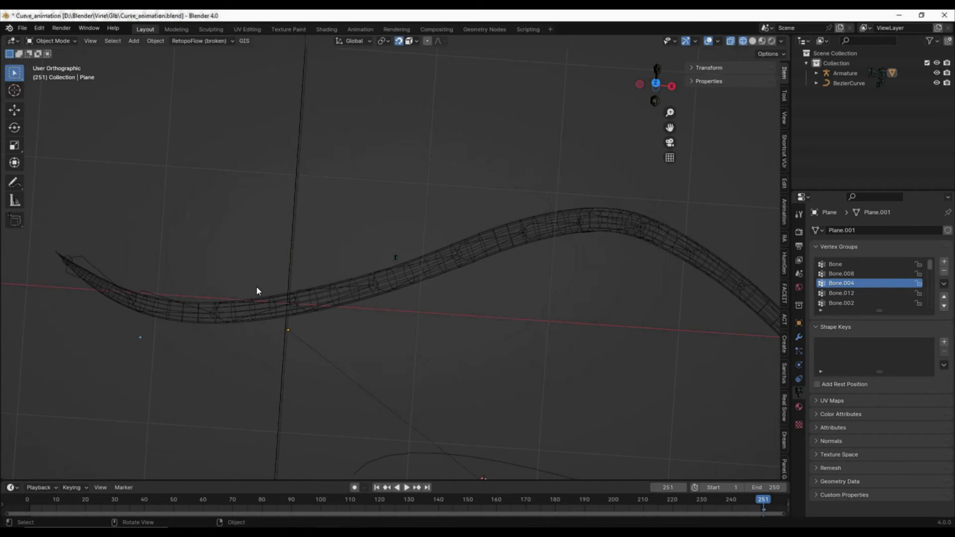
pyautogui.scroll(-5, 258, 297)
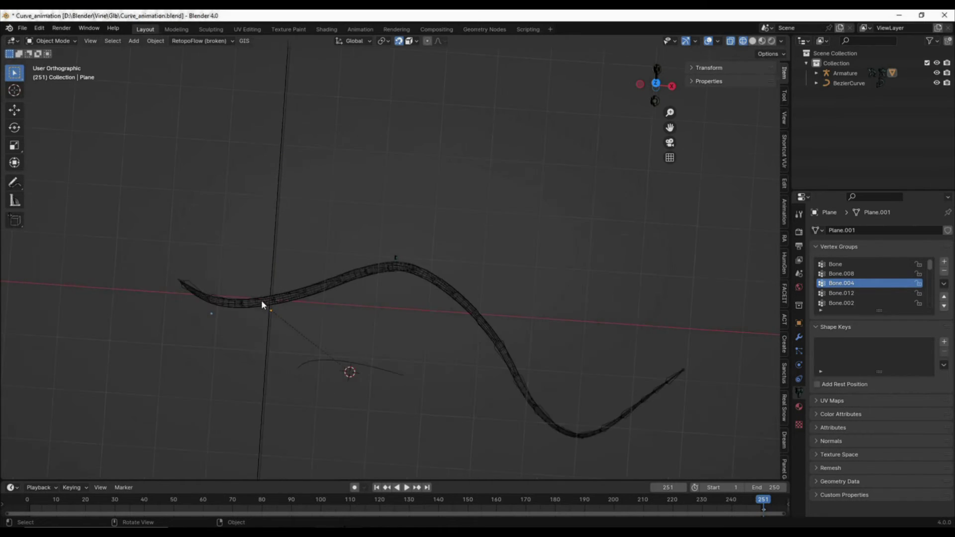
pyautogui.keyDown('shift'); pyautogui.moveTo(310, 329); pyautogui.dragTo(336, 293, button='middle'); pyautogui.keyUp('shift')
pyautogui.click(320, 265)
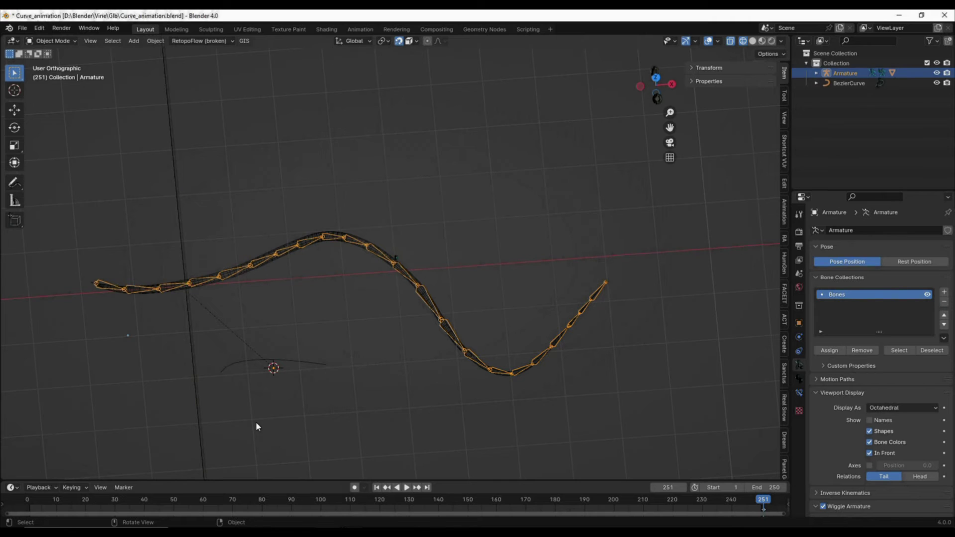
# - Insert a Scale keyframe for all bones at frame 0 in Pose Mode
pyautogui.click(28, 501)
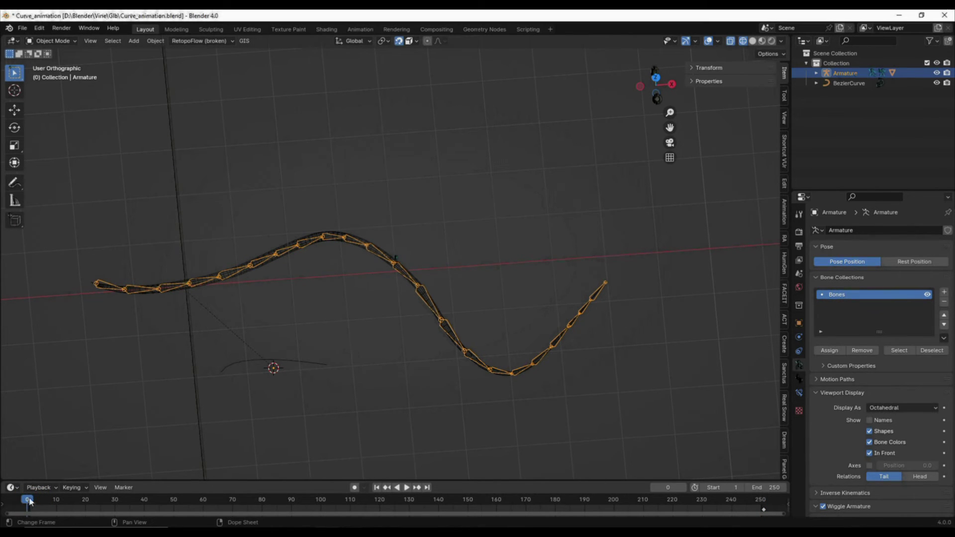
pyautogui.hotkey('ctrl', 'Tab')
pyautogui.click(144, 373)
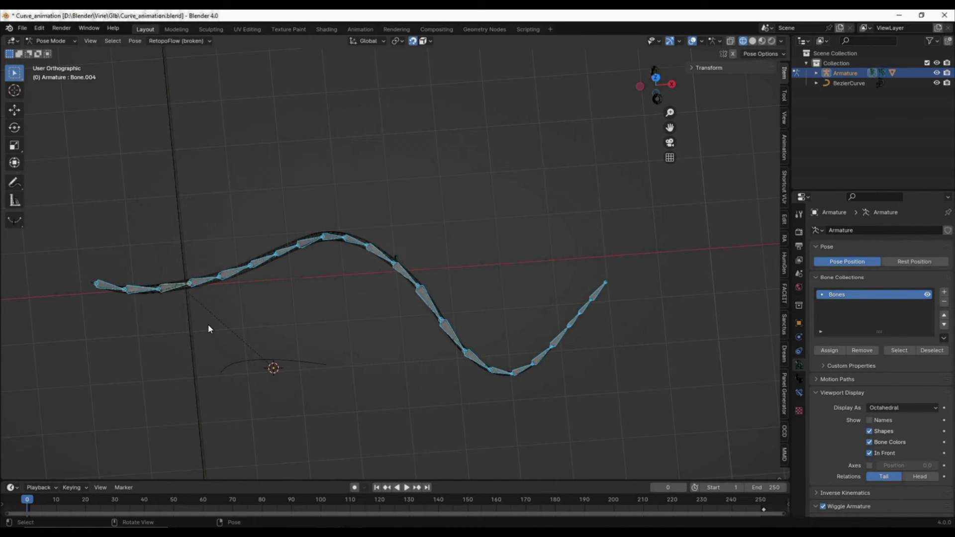
pyautogui.press('i')
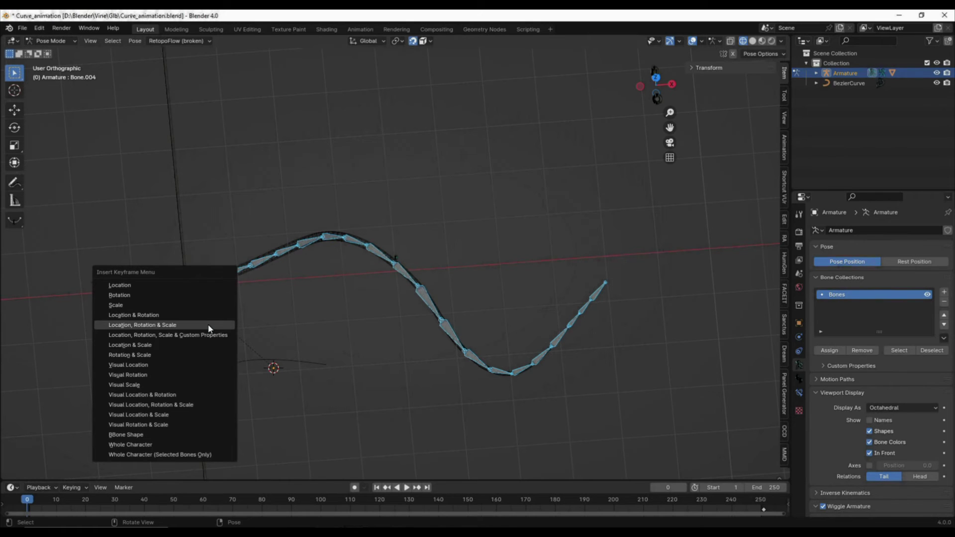
pyautogui.click(119, 306)
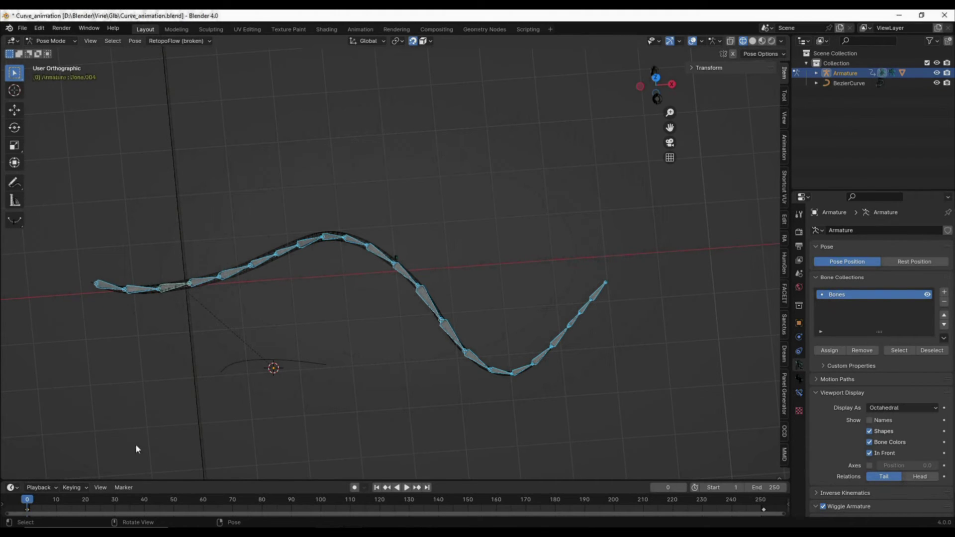
# - Enlarge the timeline, zoom in around the first frames and advance the animation to frame 10
pyautogui.moveTo(161, 480); pyautogui.dragTo(149, 384)
pyautogui.scroll(6, 182, 411)
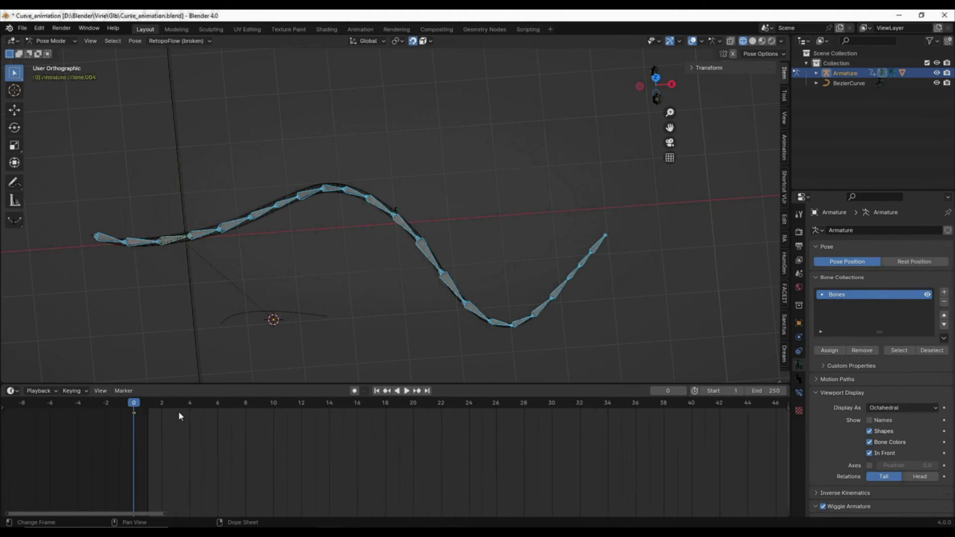
pyautogui.press('space')
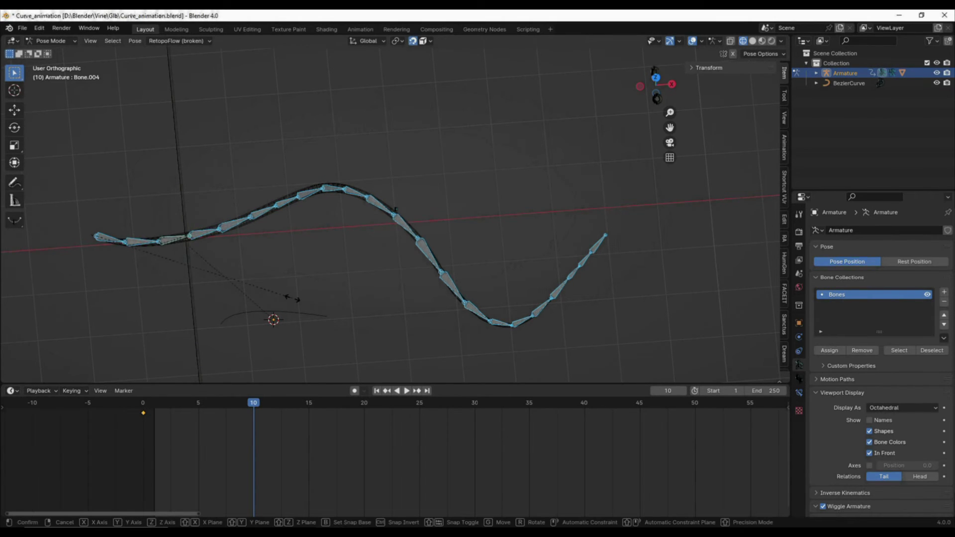
# - Try scaling all bones to 0 at frame 10 with the current pivot point, and undo it
pyautogui.press('s')
pyautogui.press('0')
pyautogui.press('Return')
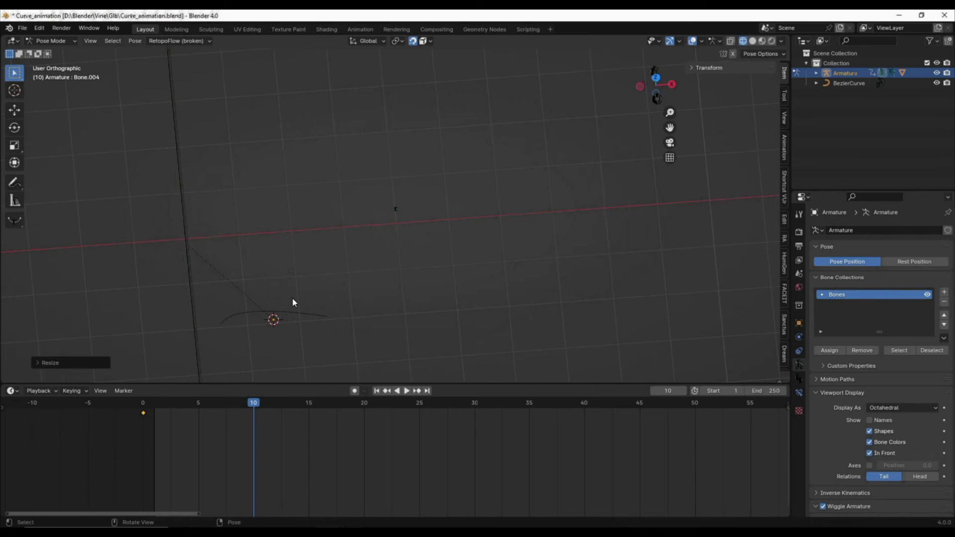
pyautogui.hotkey('ctrl', 'z')
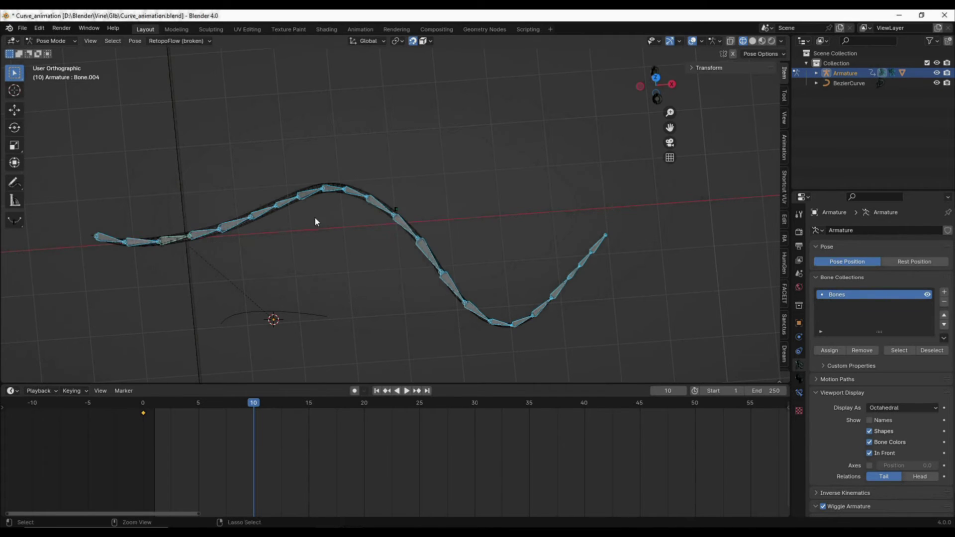
# - Change the transform pivot point, scale all bones to 0, and insert a Scale keyframe at frame 10
pyautogui.click(397, 41)
pyautogui.click(399, 85)
pyautogui.press('s')
pyautogui.press('0')
pyautogui.press('Return')
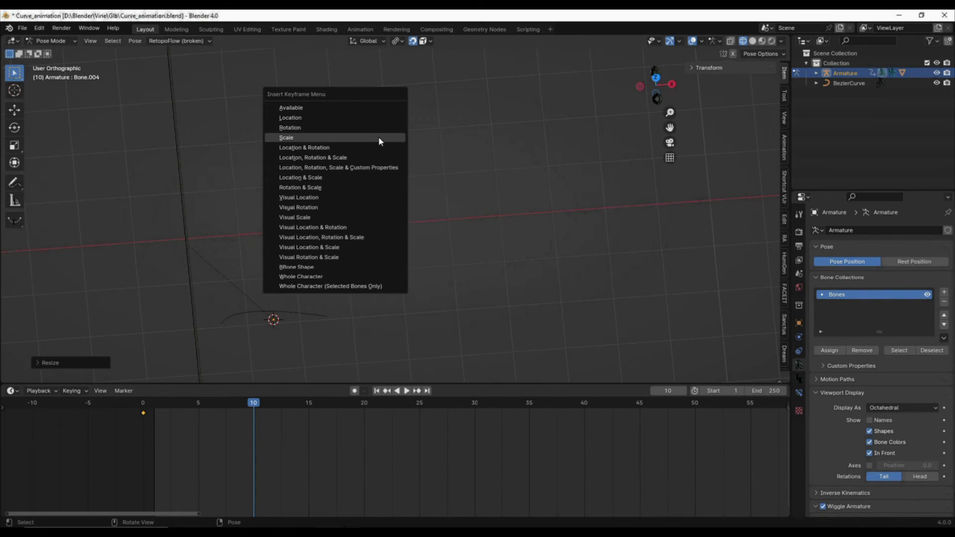
pyautogui.click(378, 139)
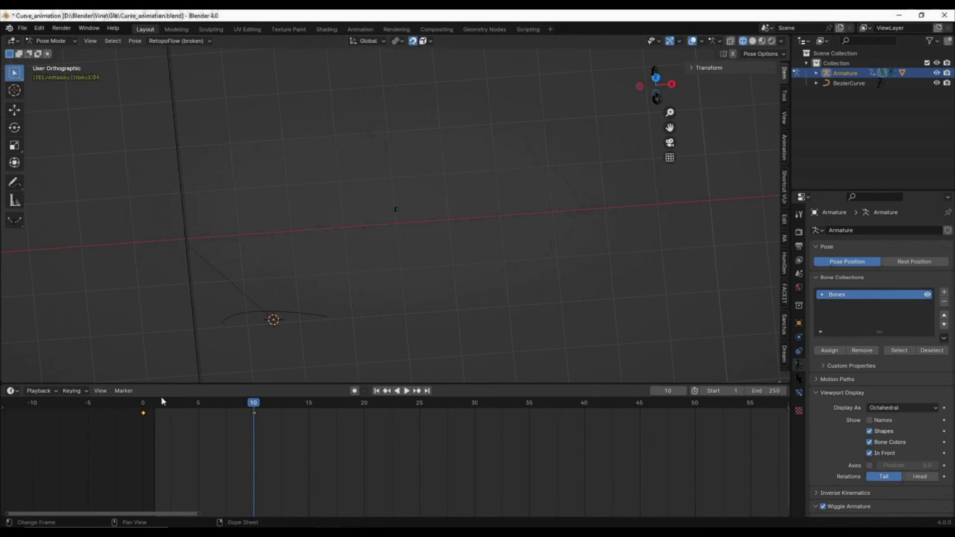
# - Move the full-size scale keyframe from frame 0 to frame 11
pyautogui.moveTo(162, 402); pyautogui.dragTo(133, 393)
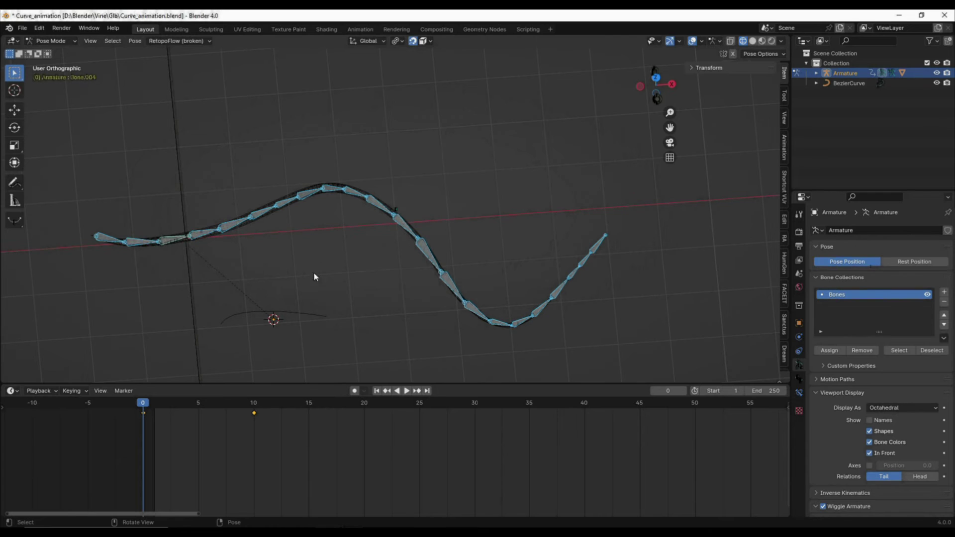
pyautogui.moveTo(154, 400); pyautogui.dragTo(120, 400)
pyautogui.moveTo(121, 407); pyautogui.dragTo(166, 432)
pyautogui.press('g')
pyautogui.click(287, 436)
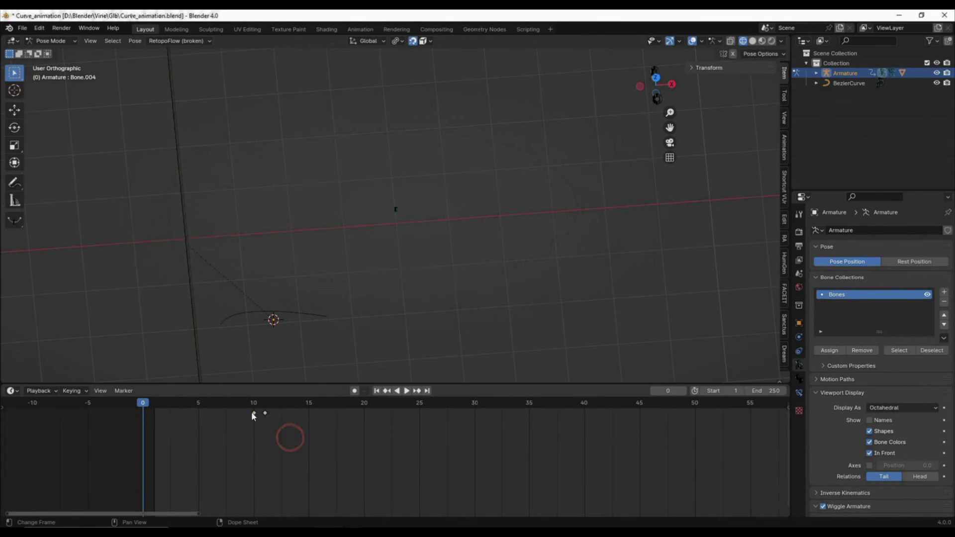
# - Move the zero-scale keyframe from frame 10 to frame 1
pyautogui.press('g')
pyautogui.click(250, 425)
pyautogui.hotkey('shift', 'd')
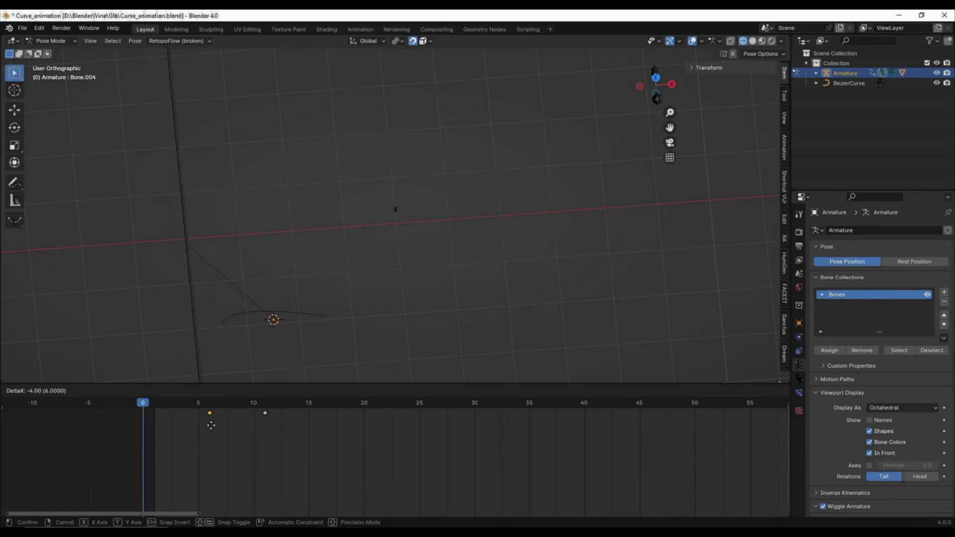
pyautogui.click(165, 423)
# - Preview the growth between frames 1 and 11, and check the second bone's scale values at both frames
pyautogui.click(149, 404)
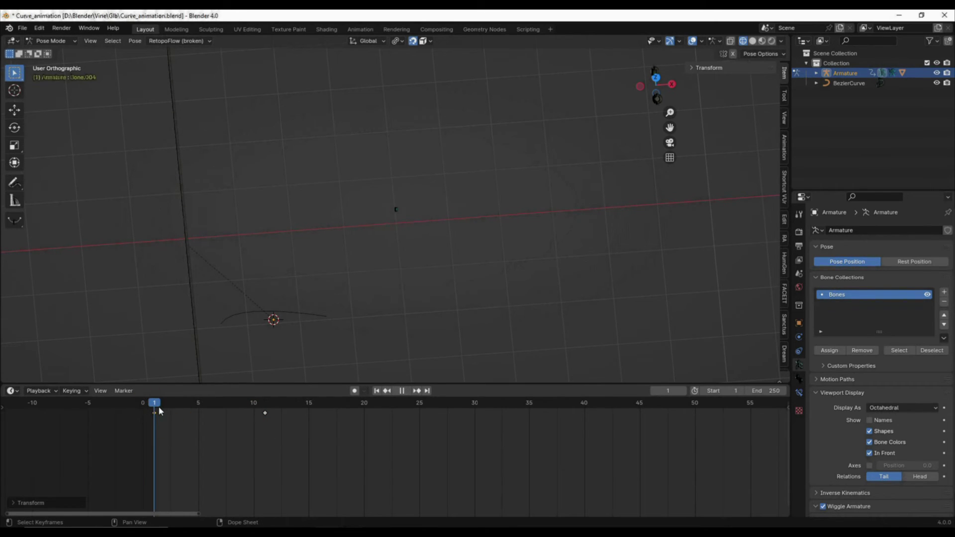
pyautogui.moveTo(158, 406); pyautogui.dragTo(270, 414)
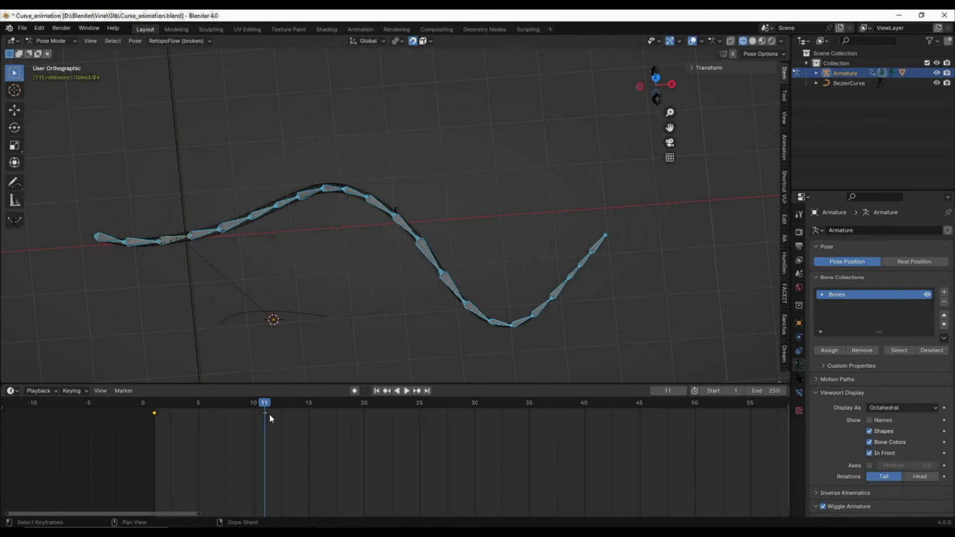
pyautogui.moveTo(153, 406); pyautogui.dragTo(265, 412)
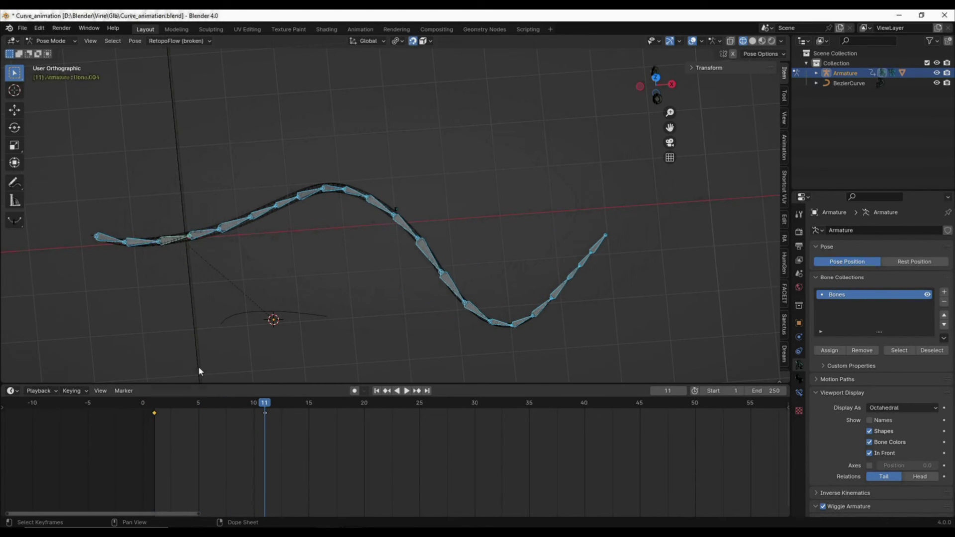
pyautogui.click(138, 246)
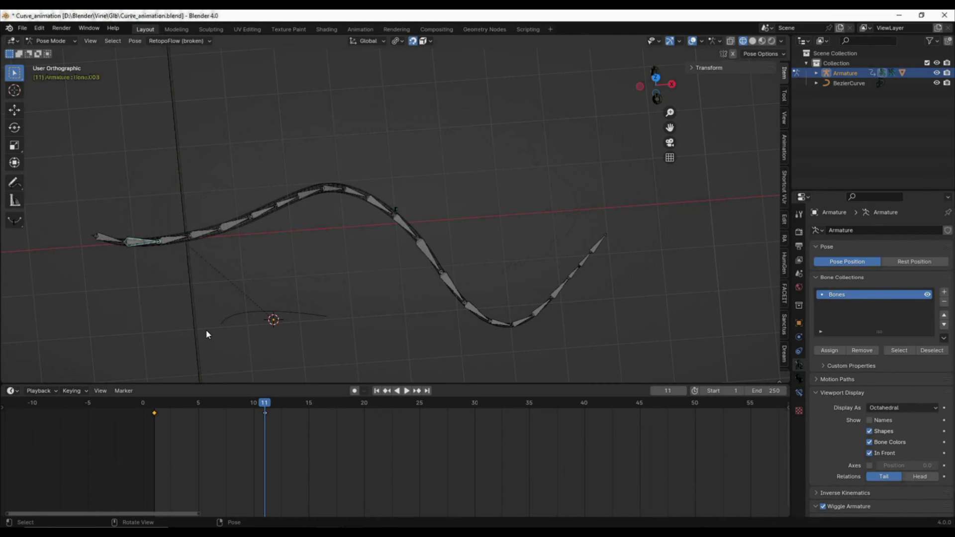
pyautogui.click(711, 68)
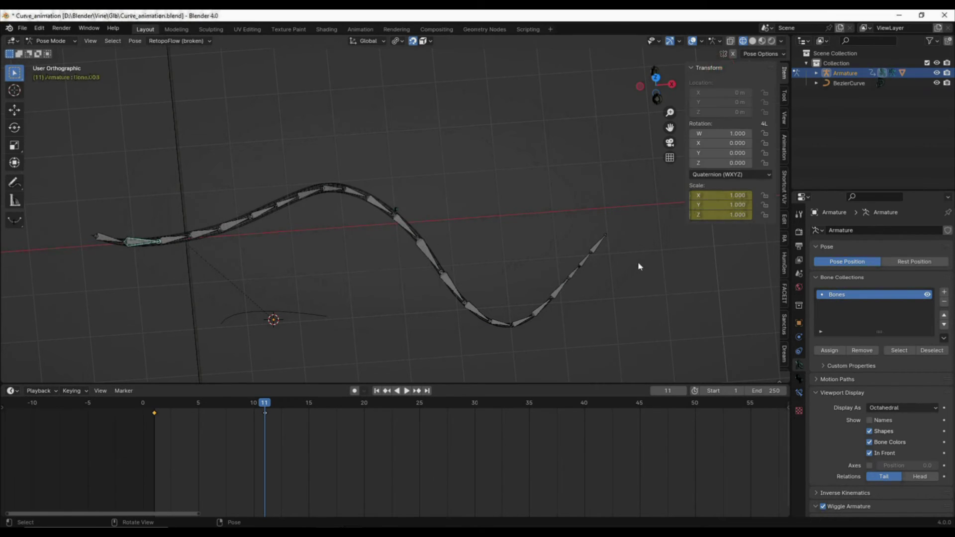
pyautogui.moveTo(220, 401); pyautogui.dragTo(155, 404)
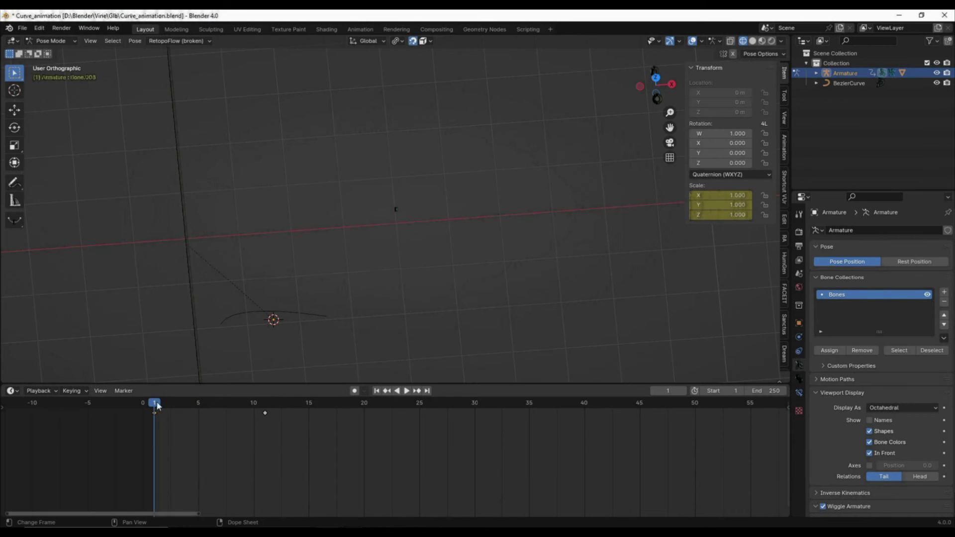
pyautogui.press('Up')
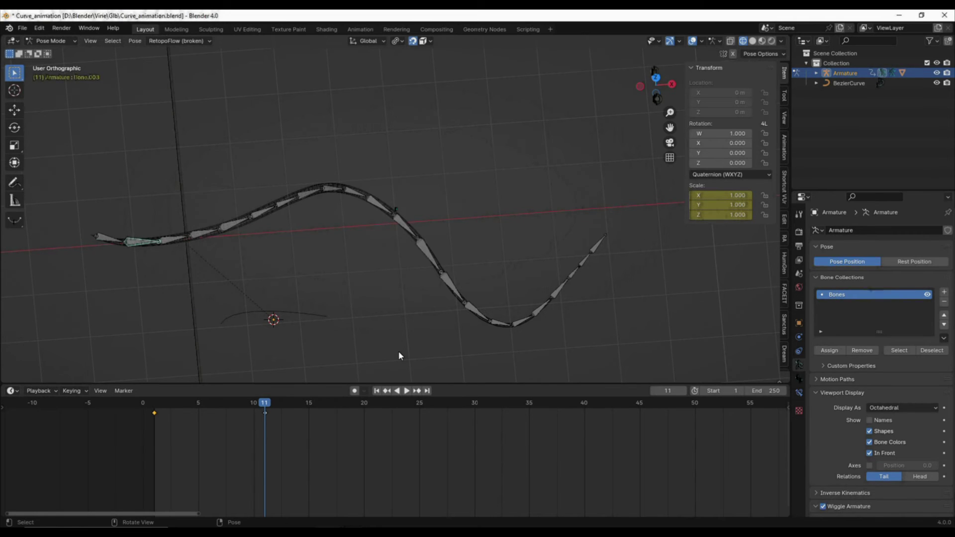
# - Select the first bone and play the animation from frame 1, stopping at frame 11
pyautogui.click(119, 243)
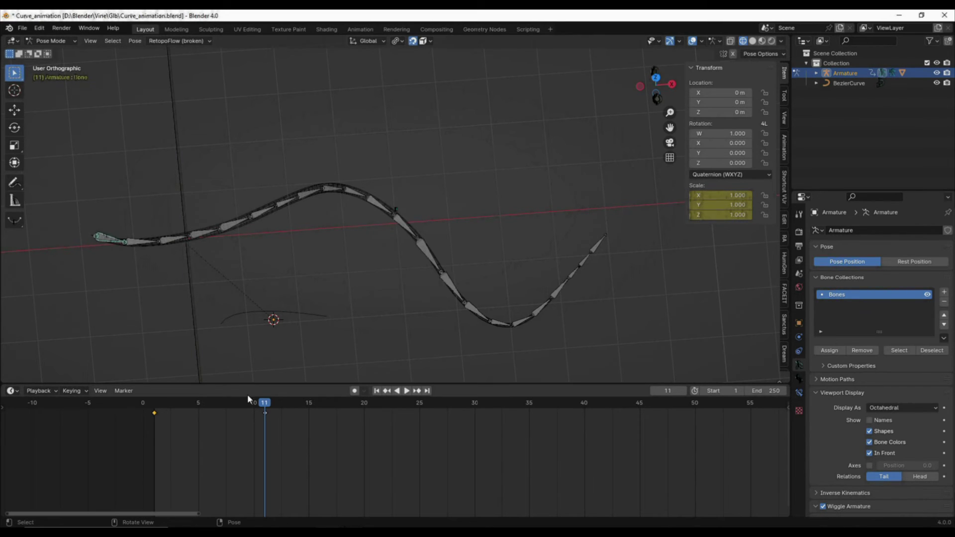
pyautogui.moveTo(247, 398); pyautogui.dragTo(157, 391)
pyautogui.press('space')
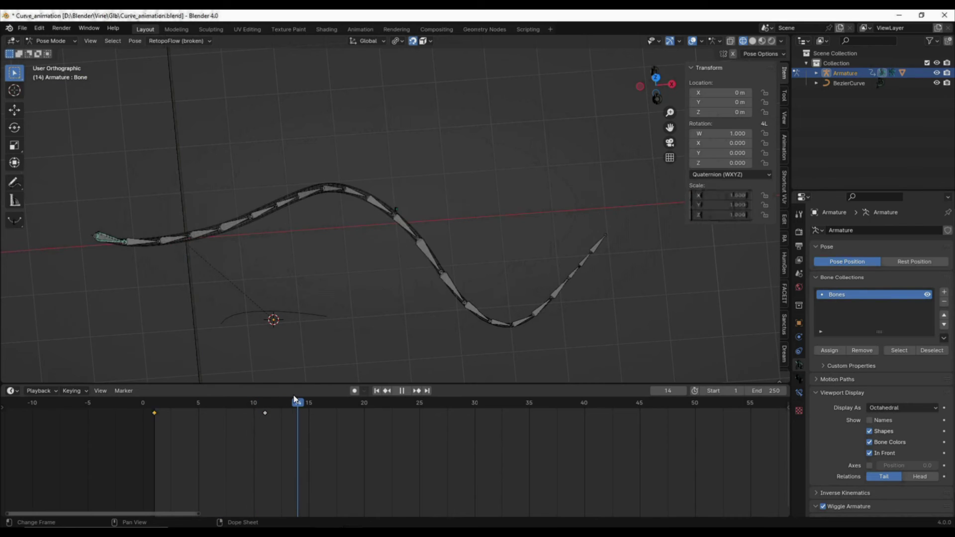
pyautogui.moveTo(293, 398); pyautogui.dragTo(264, 395)
pyautogui.press('space')
# - Select the bone chain beyond the first bone and insert keyframes on all channels at frame 1
pyautogui.scroll(-3, 183, 314)
pyautogui.moveTo(157, 221); pyautogui.dragTo(464, 358)
pyautogui.scroll(3, 149, 273)
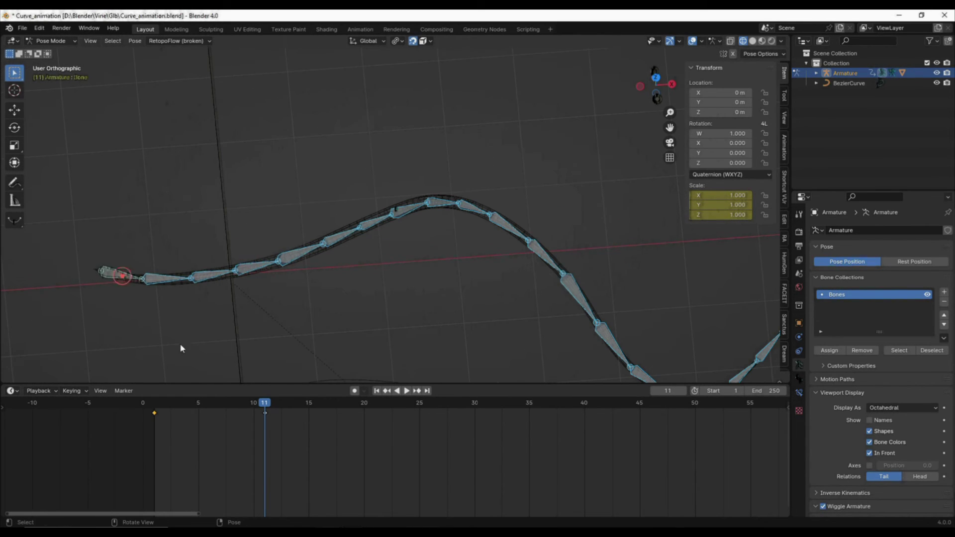
pyautogui.moveTo(175, 405); pyautogui.dragTo(153, 410)
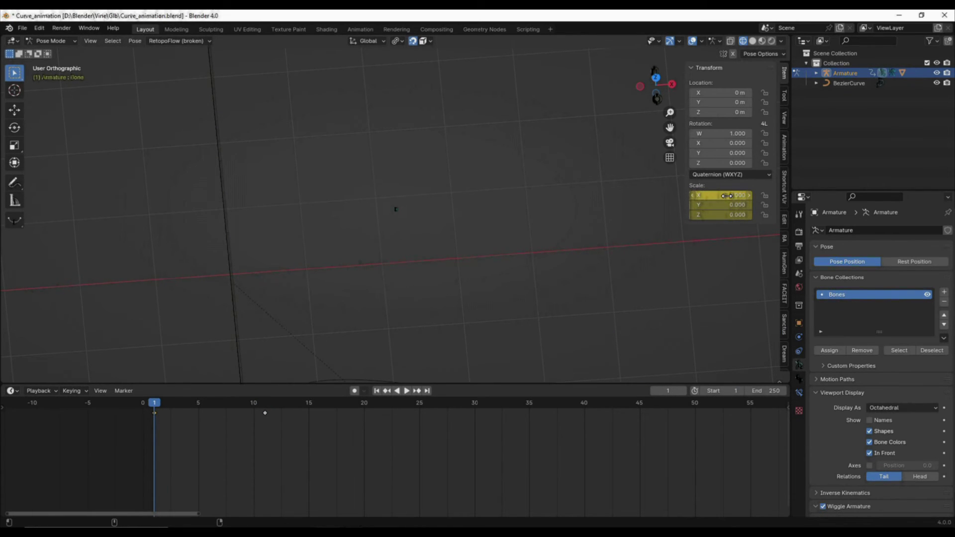
pyautogui.click(727, 195)
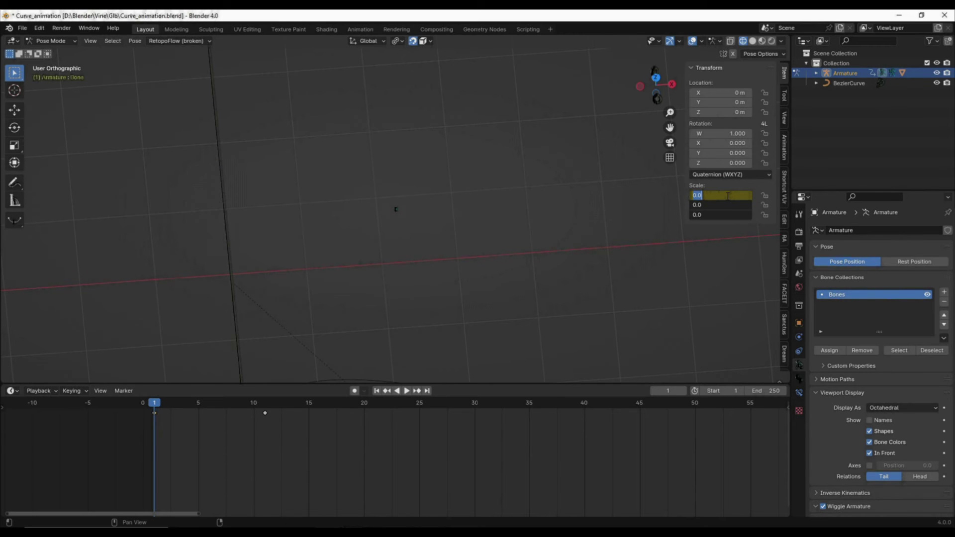
pyautogui.press('Return')
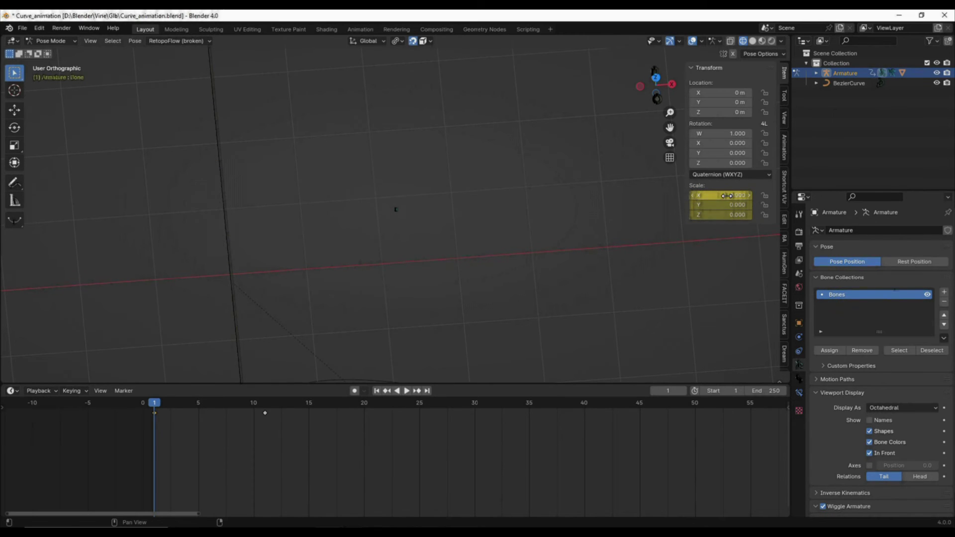
pyautogui.press('k')
pyautogui.click(575, 210)
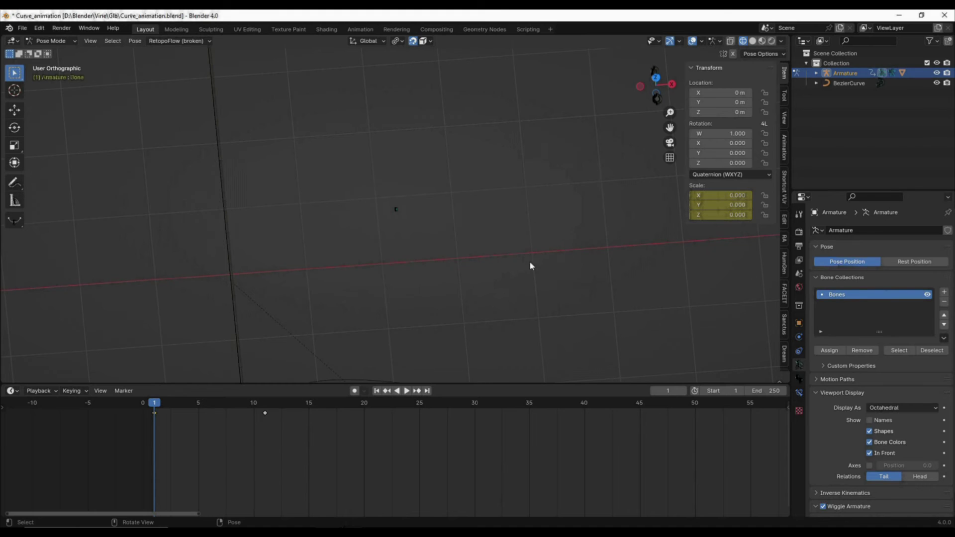
pyautogui.press('k')
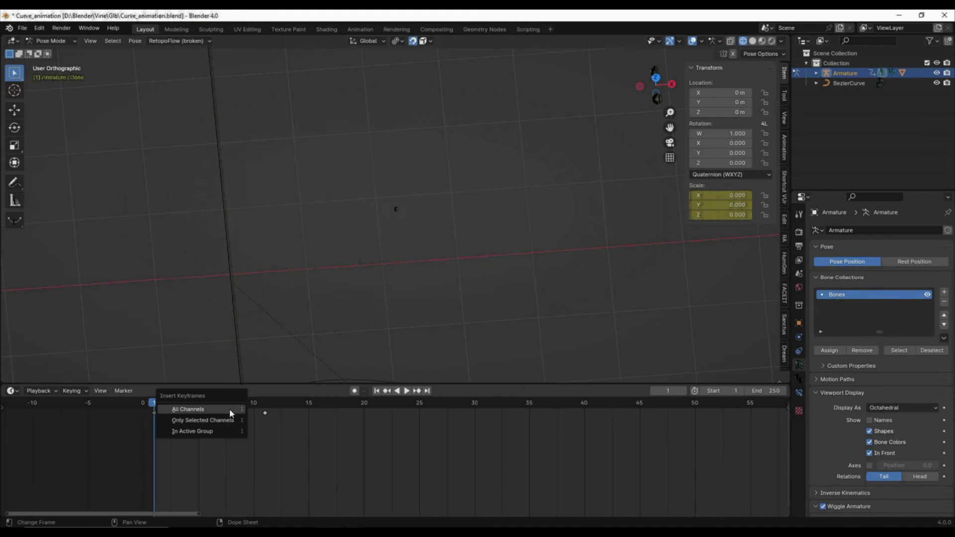
pyautogui.click(229, 407)
# - Play back the growth between frames 1 and 11, checking the scale of the second and third bones
pyautogui.moveTo(157, 406); pyautogui.dragTo(275, 407)
pyautogui.click(165, 278)
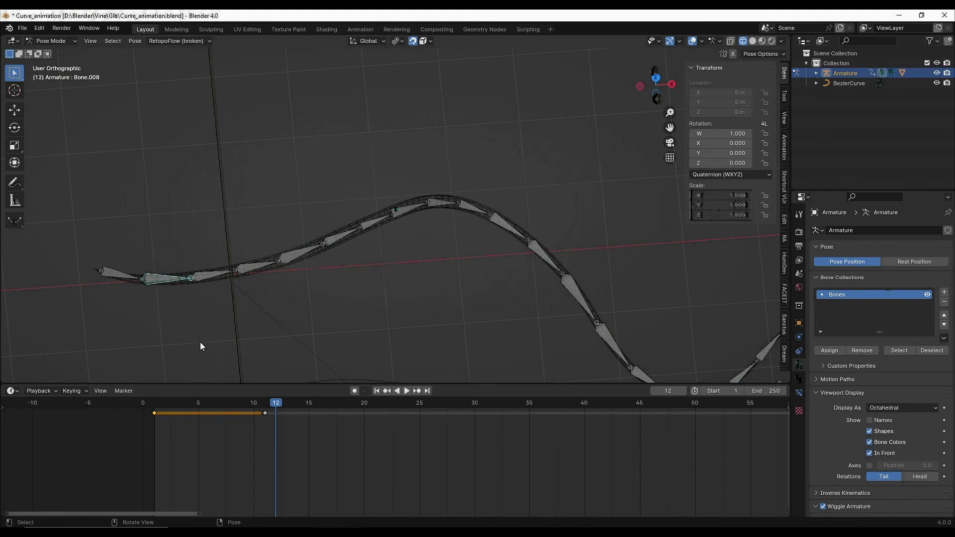
pyautogui.click(155, 402)
pyautogui.press('space')
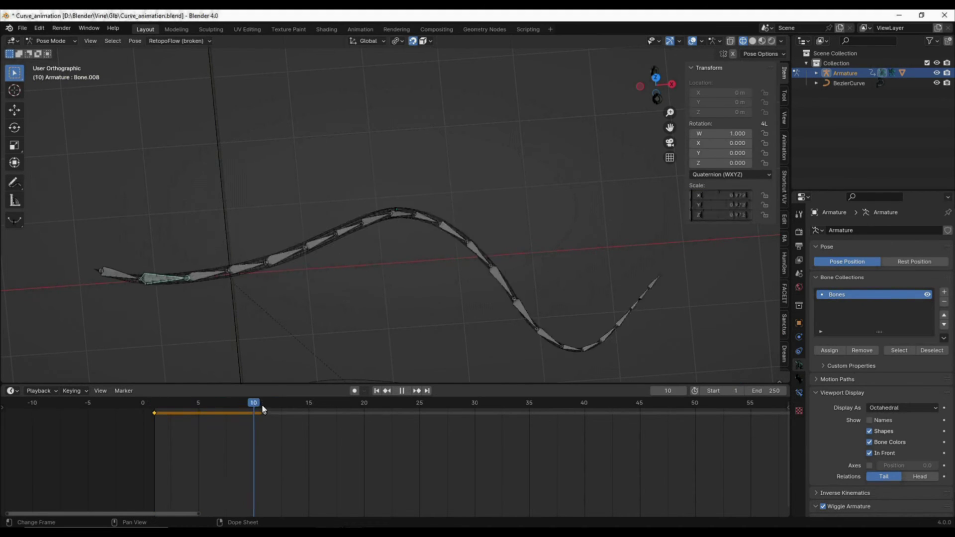
pyautogui.click(199, 277)
pyautogui.click(169, 406)
pyautogui.moveTo(169, 405); pyautogui.dragTo(264, 399)
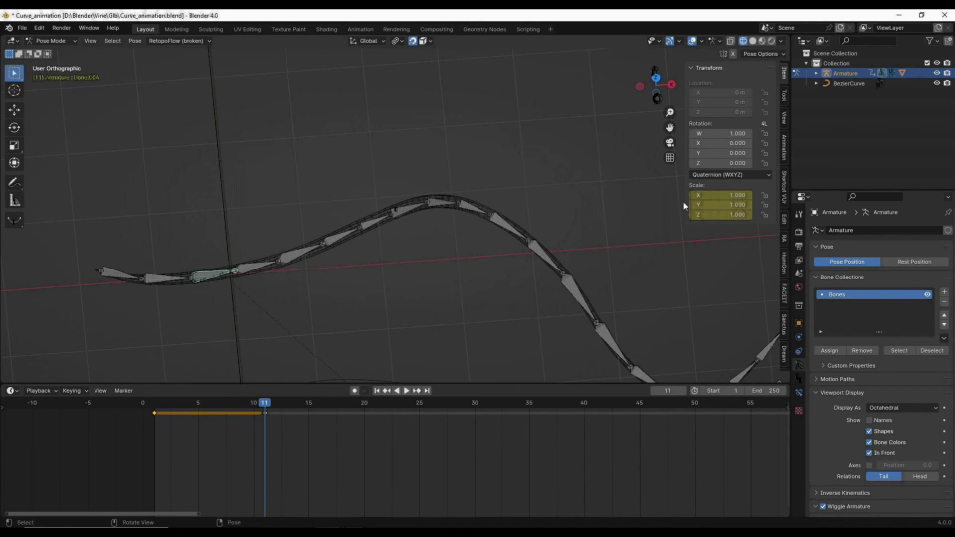
pyautogui.click(713, 204)
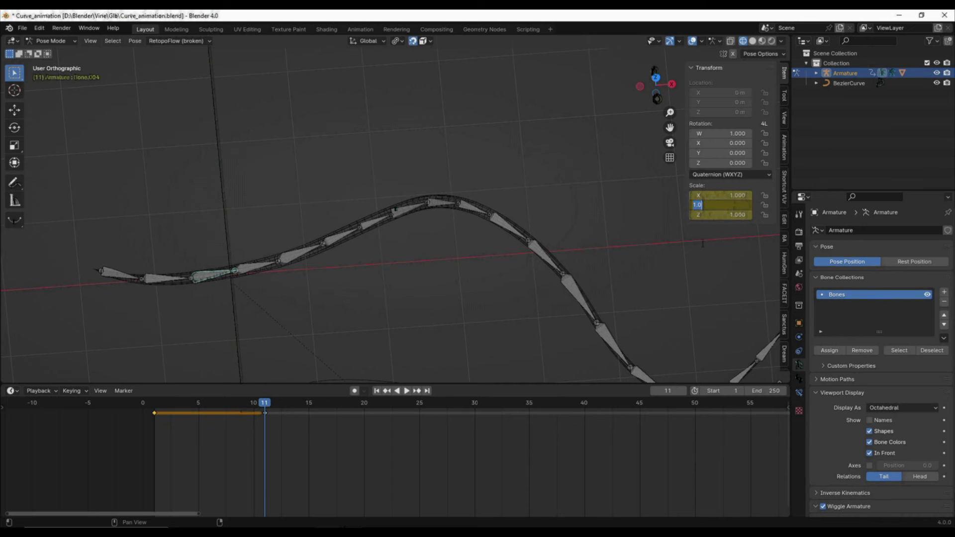
pyautogui.click(701, 241)
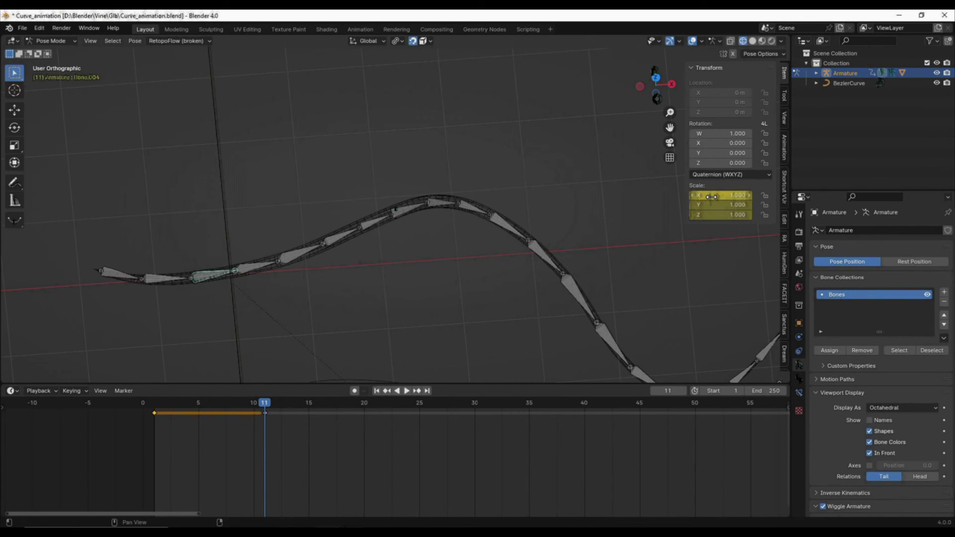
pyautogui.click(130, 271)
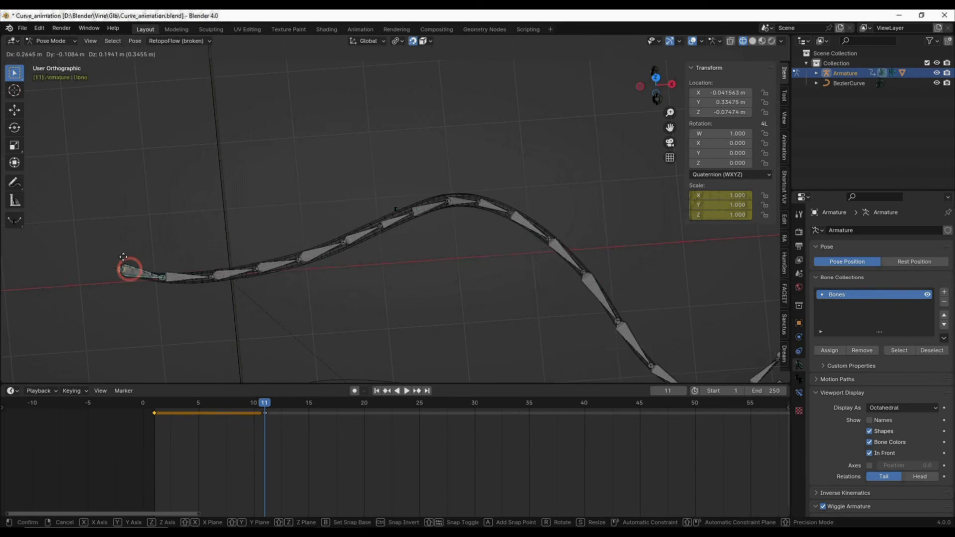
pyautogui.scroll(-2, 219, 268)
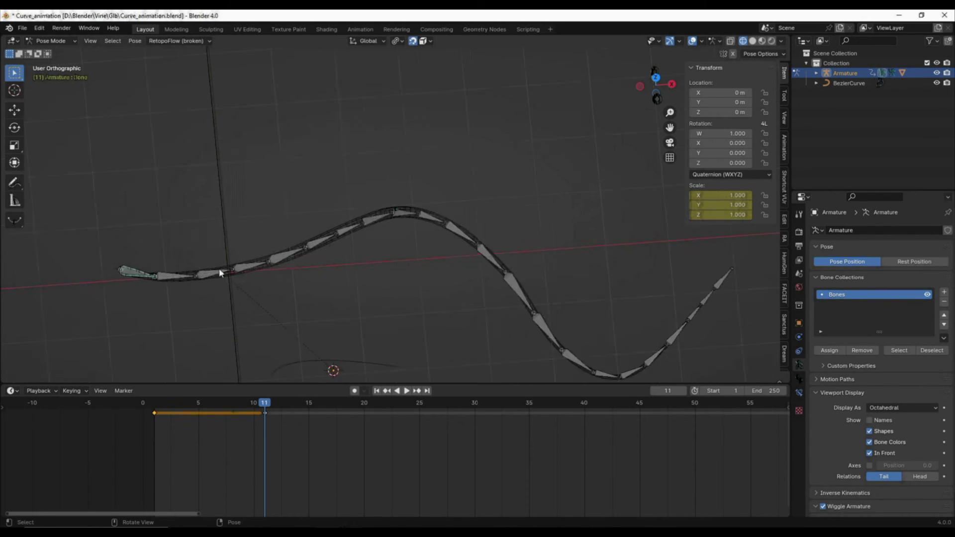
pyautogui.scroll(2, 149, 288)
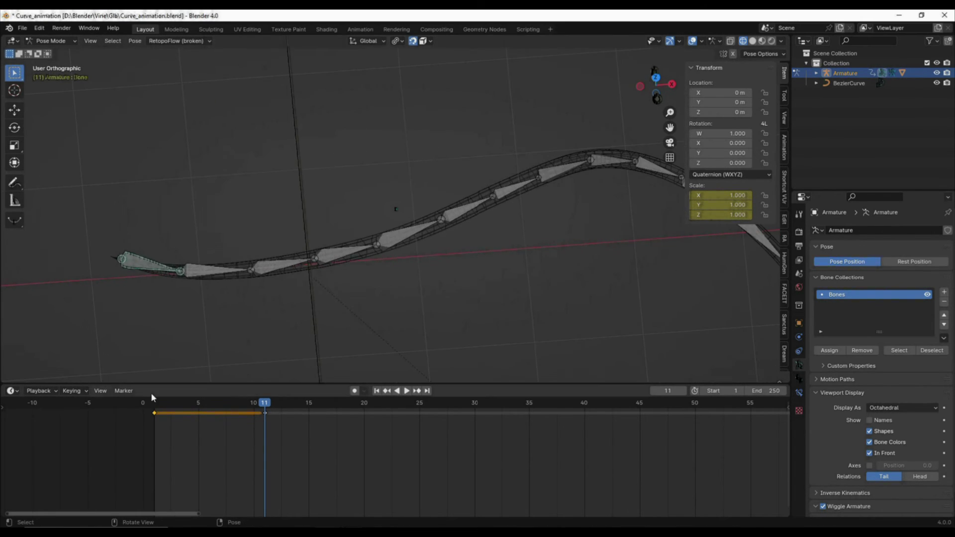
pyautogui.scroll(-2, 183, 299)
pyautogui.keyDown('shift'); pyautogui.moveTo(289, 296); pyautogui.dragTo(209, 293, button='middle'); pyautogui.keyUp('shift')
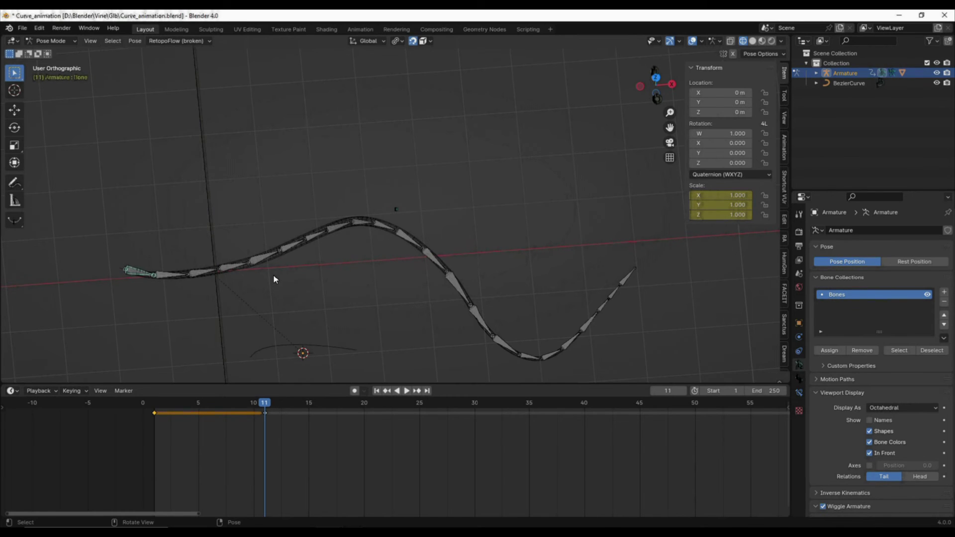
pyautogui.click(182, 300)
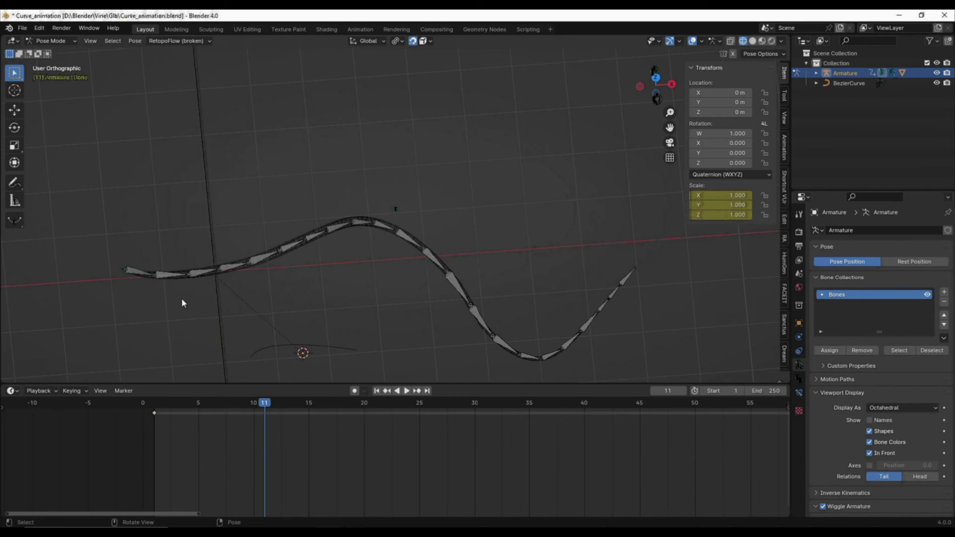
# - Select every bone except the first by inverting the selection, and select all of their keyframes
pyautogui.click(136, 274)
pyautogui.keyDown('shift'); pyautogui.moveTo(182, 286); pyautogui.dragTo(144, 297, button='middle'); pyautogui.keyUp('shift')
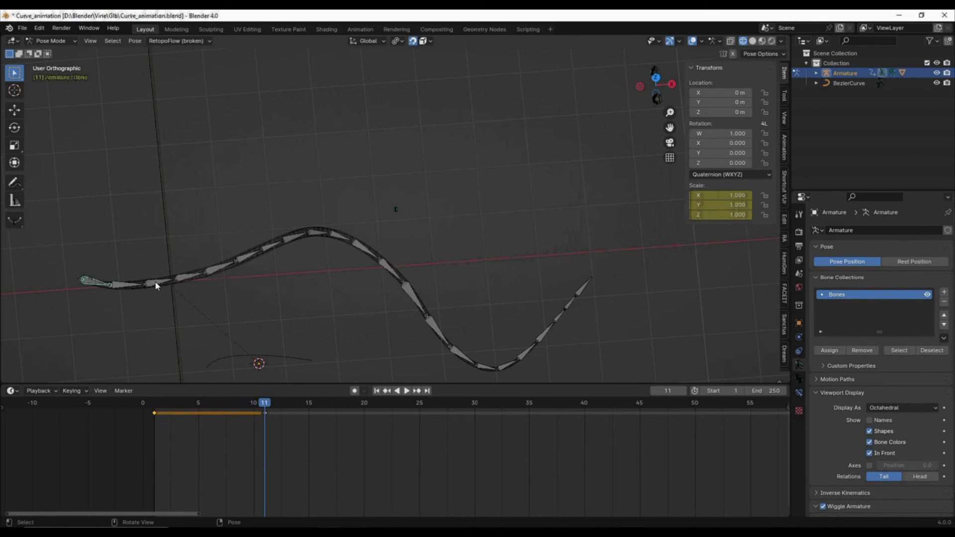
pyautogui.hotkey('ctrl', 'i')
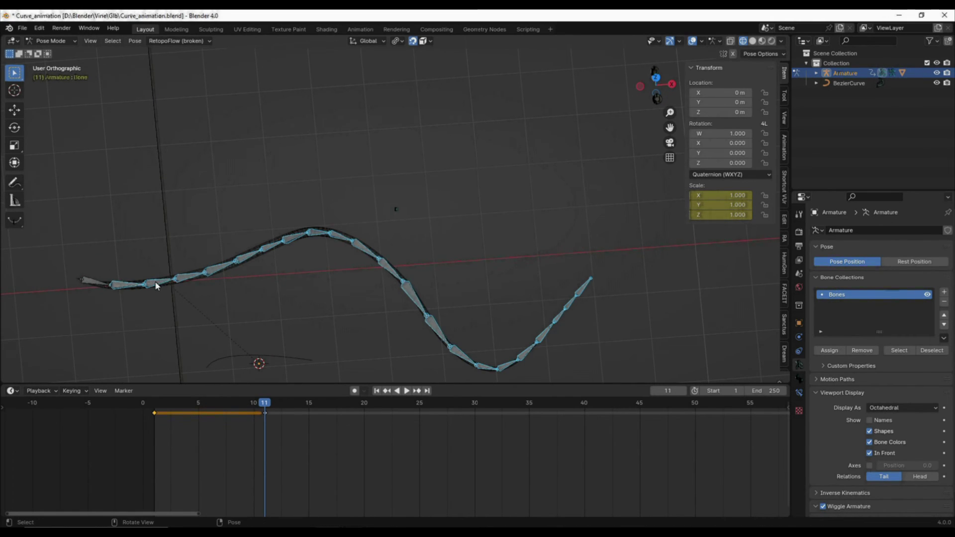
pyautogui.press('a')
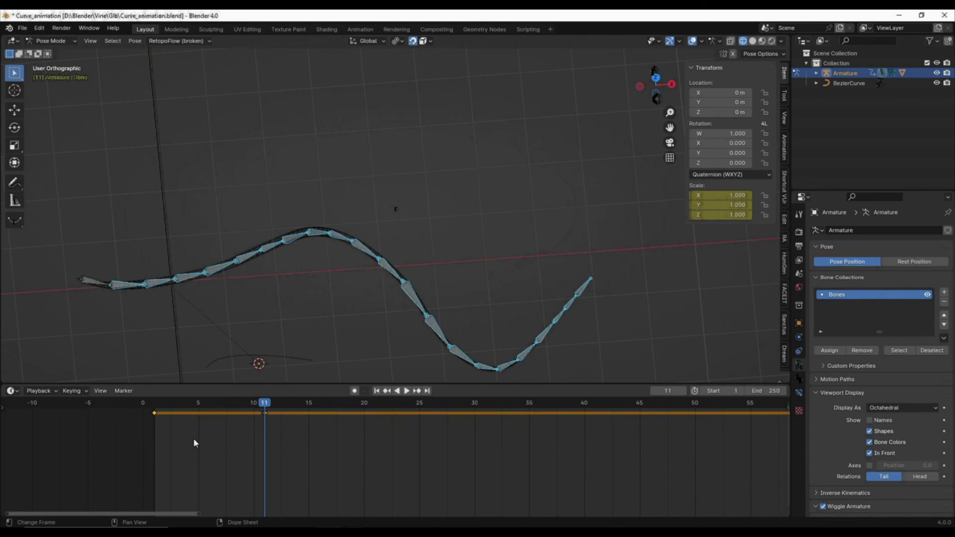
pyautogui.write('g')
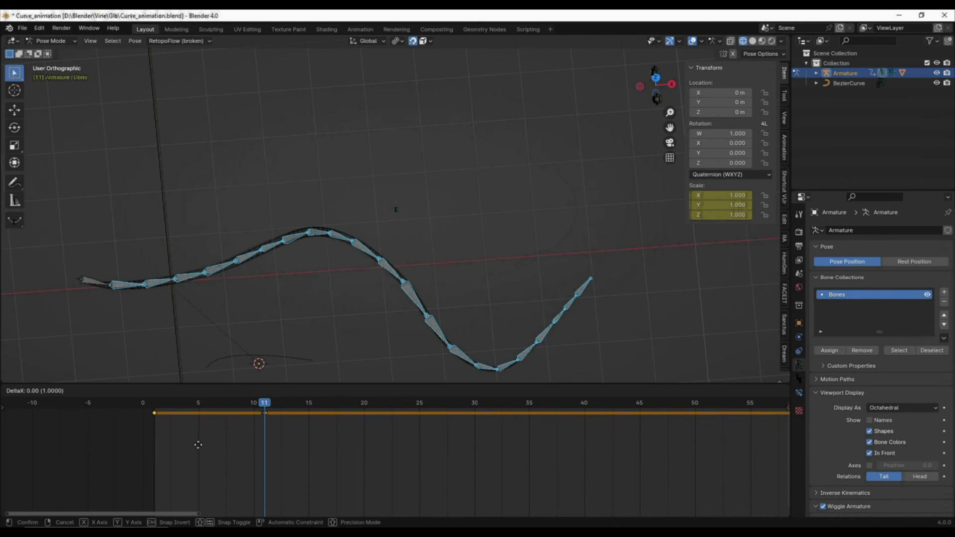
pyautogui.write('10')
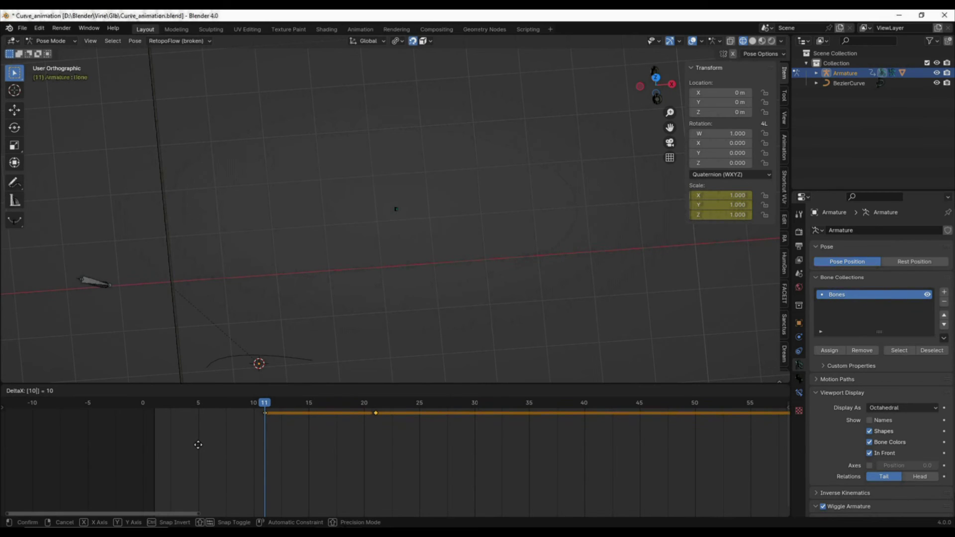
pyautogui.press('BackSpace')
pyautogui.press('BackSpace')
pyautogui.write('5')
pyautogui.rightClick(198, 445)
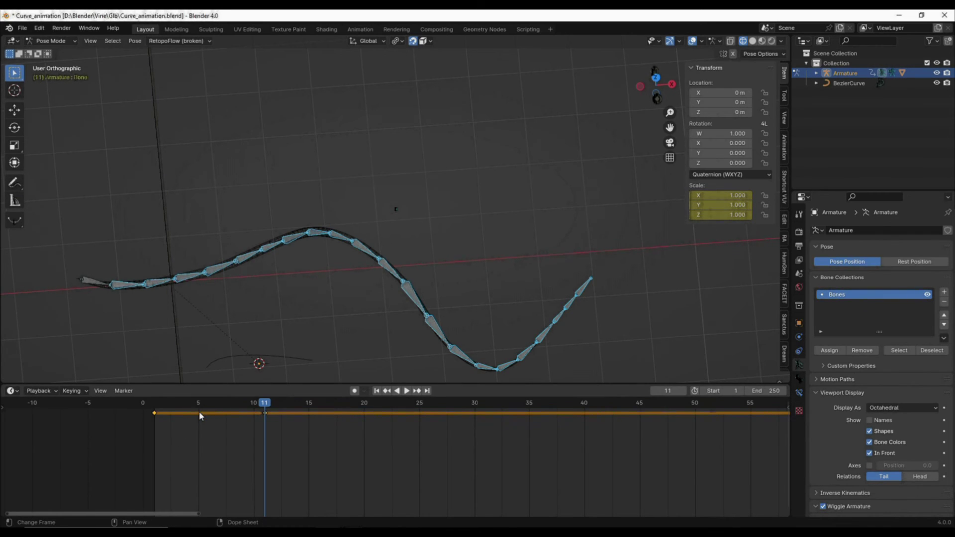
# - Shift the selected bones' keyframes 4 frames forward so they start at frame 5
pyautogui.scroll(1, 199, 411)
pyautogui.press('g')
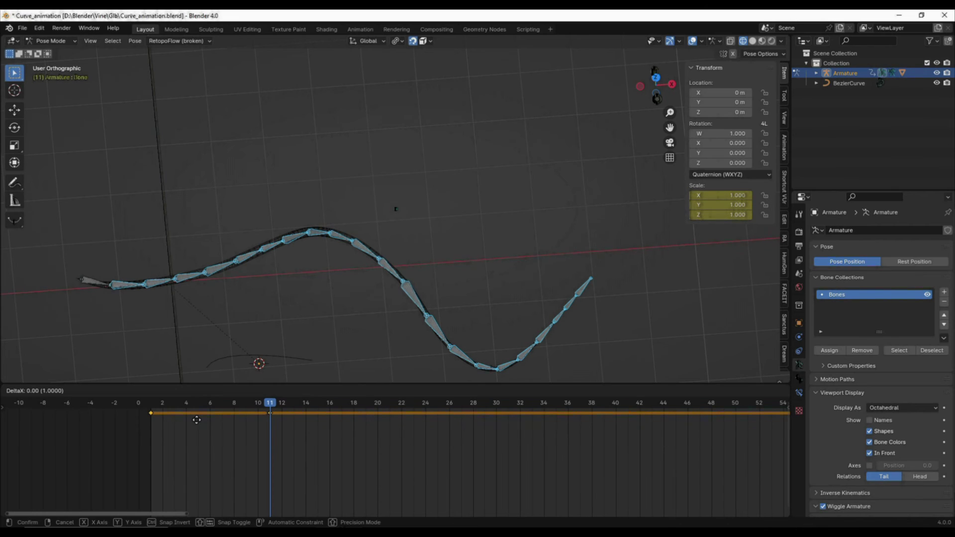
pyautogui.press('4')
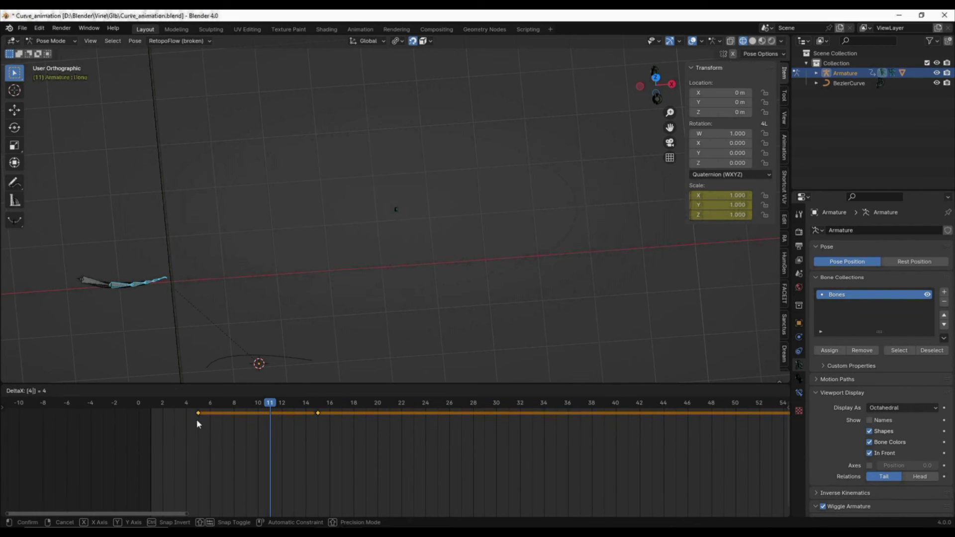
pyautogui.click(196, 419)
pyautogui.scroll(-1, 196, 420)
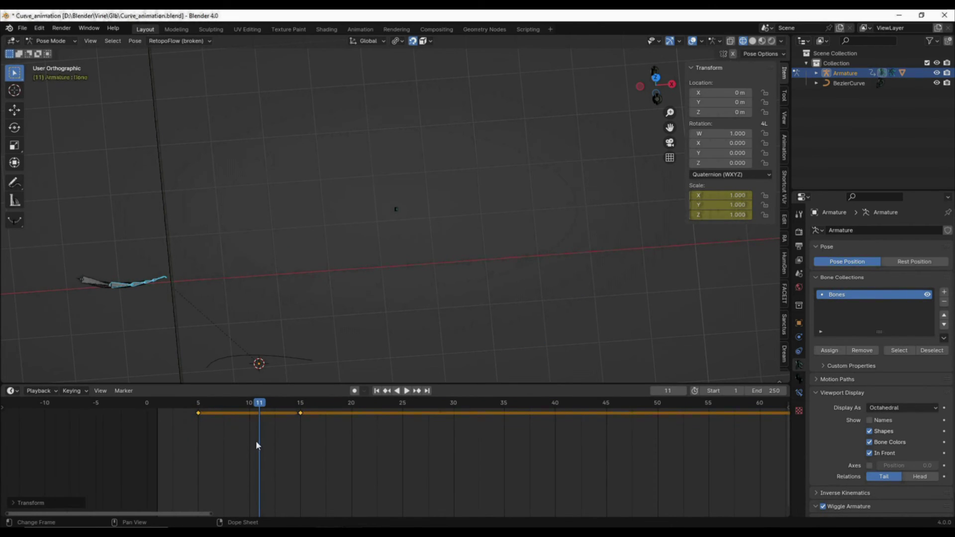
# - Remove the second bone from the selection and shift the remaining bones' keyframes 4 more frames forward
pyautogui.scroll(2, 110, 287)
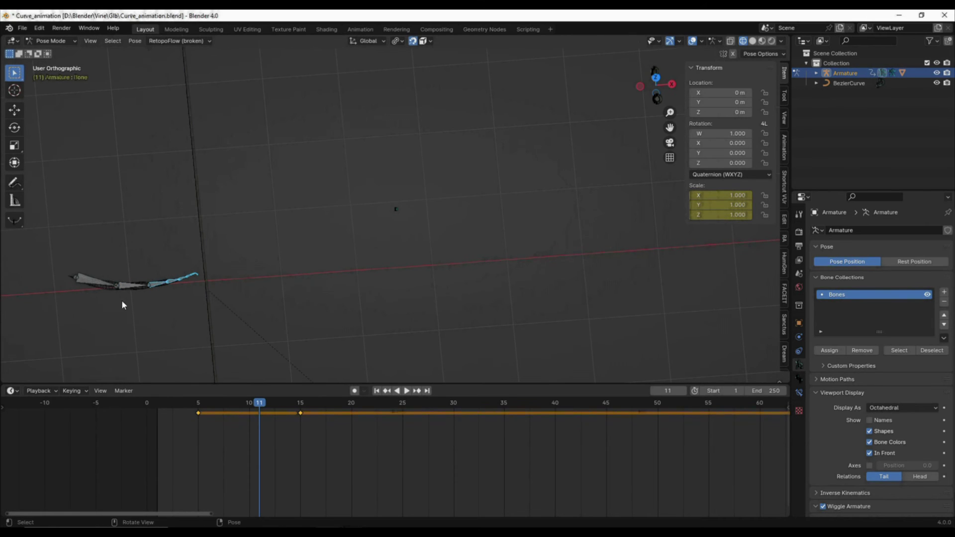
pyautogui.press('g')
pyautogui.press('4')
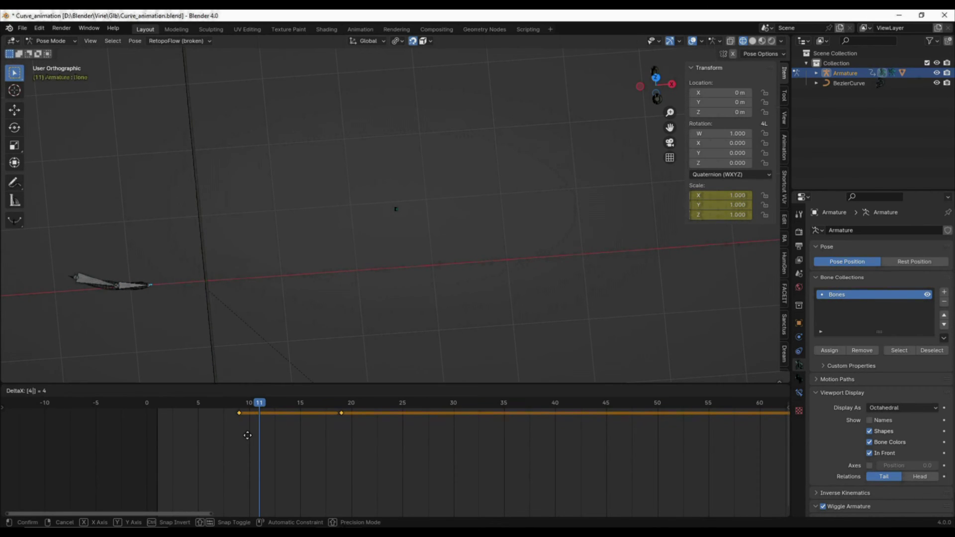
pyautogui.click(247, 435)
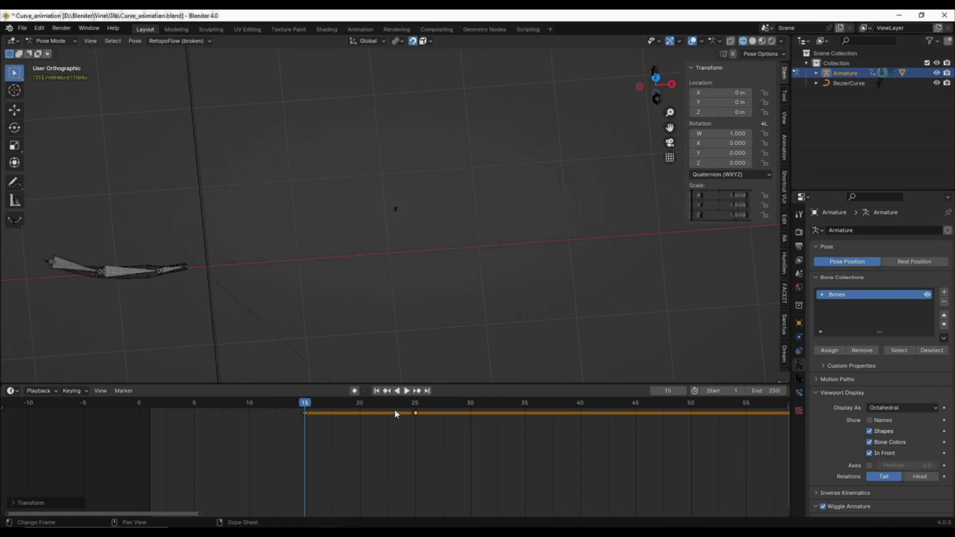
# - At frame 20, deselect the next bone in the chain and shift the remaining keyframes 5 frames forward to start at 20
pyautogui.click(359, 404)
pyautogui.press('c')
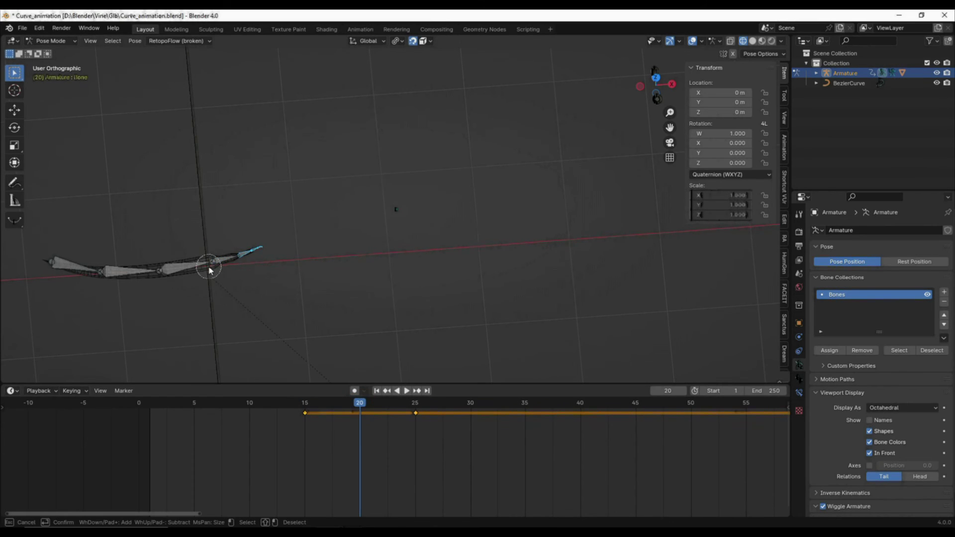
pyautogui.rightClick(225, 285)
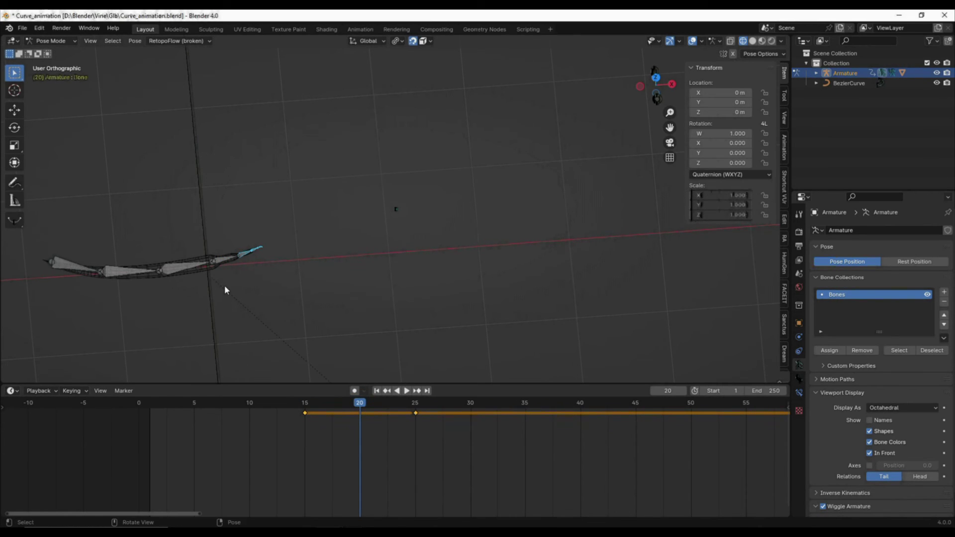
pyautogui.press('g')
pyautogui.rightClick(326, 435)
pyautogui.press('g')
pyautogui.press('5')
pyautogui.press('Return')
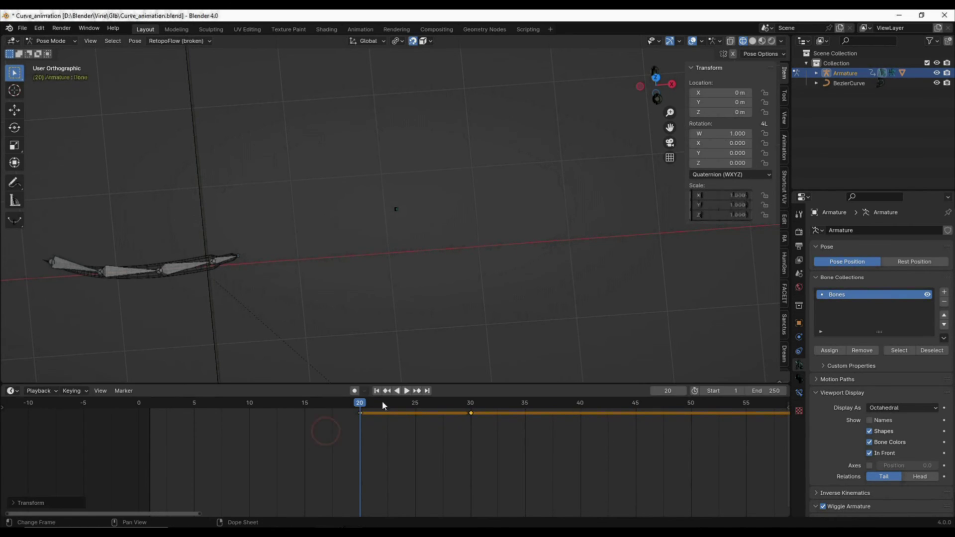
# - At frame 25, drop the next grown bone from the selection and offset the remaining keyframes 5 frames forward
pyautogui.click(415, 403)
pyautogui.keyDown('shift'); pyautogui.moveTo(261, 249); pyautogui.dragTo(240, 277, button='middle'); pyautogui.keyUp('shift')
pyautogui.press('g')
pyautogui.press('5')
pyautogui.click(410, 438)
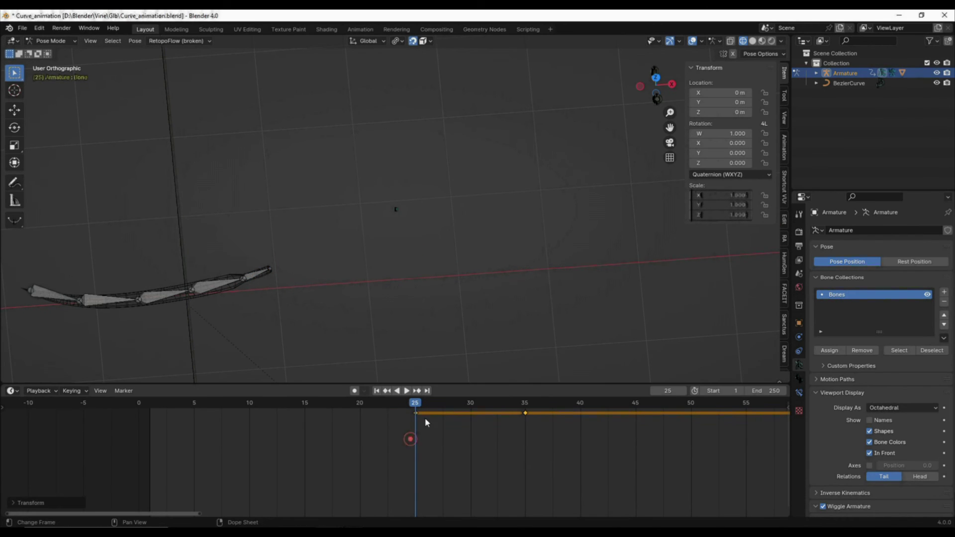
# - At frame 30, deselect the following bone and shift the rest of the chain's keyframes 5 frames forward
pyautogui.click(471, 402)
pyautogui.keyDown('ctrl'); pyautogui.moveTo(282, 275); pyautogui.dragTo(314, 249); pyautogui.keyUp('ctrl')
pyautogui.press('g')
pyautogui.press('5')
pyautogui.click(432, 411)
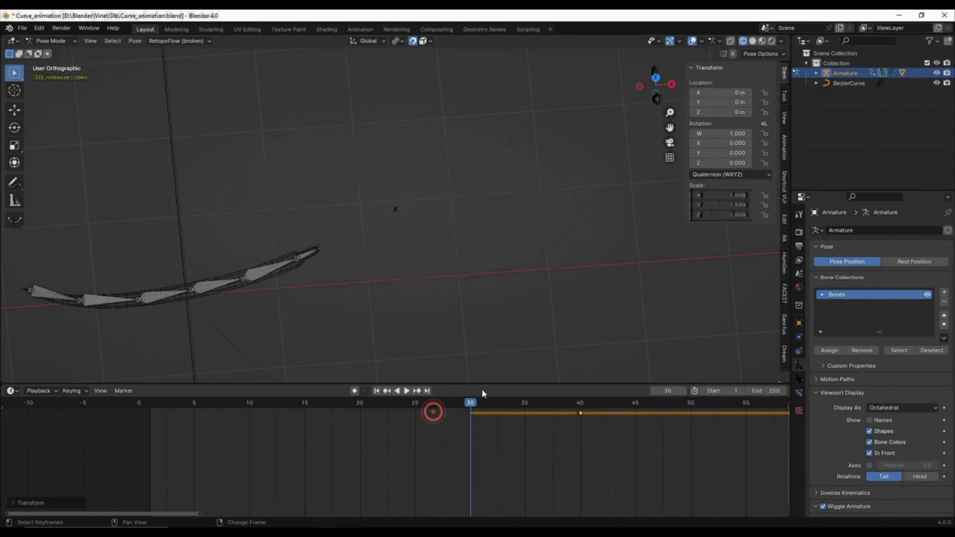
# - At frame 35, offset the keyframes of the bones still selected 5 frames forward to start at 35
pyautogui.moveTo(528, 401); pyautogui.dragTo(441, 400, button='middle')
pyautogui.click(441, 403)
pyautogui.press('g')
pyautogui.press('5')
pyautogui.click(420, 439)
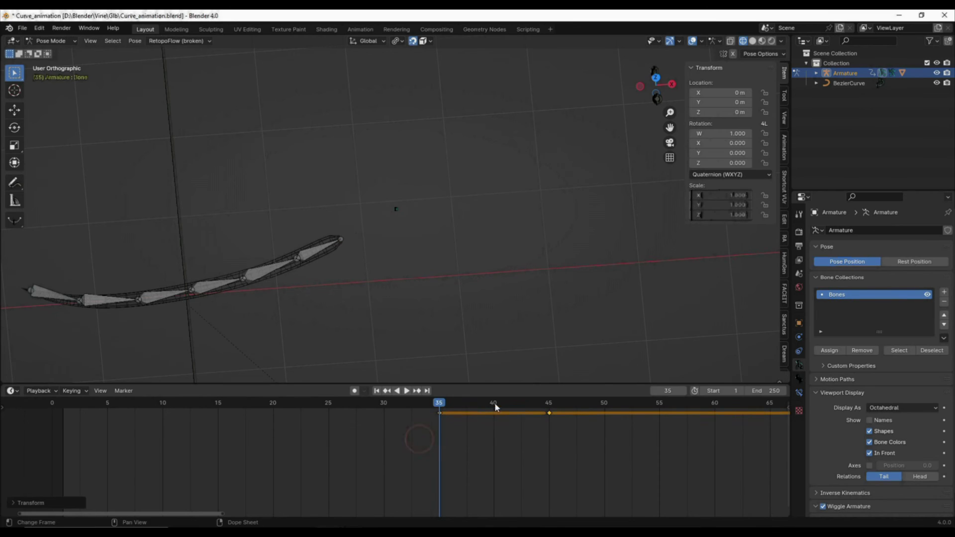
# - At frame 40, circle-deselect the next visible bone and shift the remaining keyframes 6 frames forward
pyautogui.click(494, 402)
pyautogui.keyDown('shift'); pyautogui.moveTo(321, 242); pyautogui.dragTo(269, 282, button='middle'); pyautogui.keyUp('shift')
pyautogui.press('c')
pyautogui.keyDown('shift'); pyautogui.click(291, 277); pyautogui.keyUp('shift')
pyautogui.press('Escape')
pyautogui.press('g')
pyautogui.press('6')
pyautogui.click(478, 424)
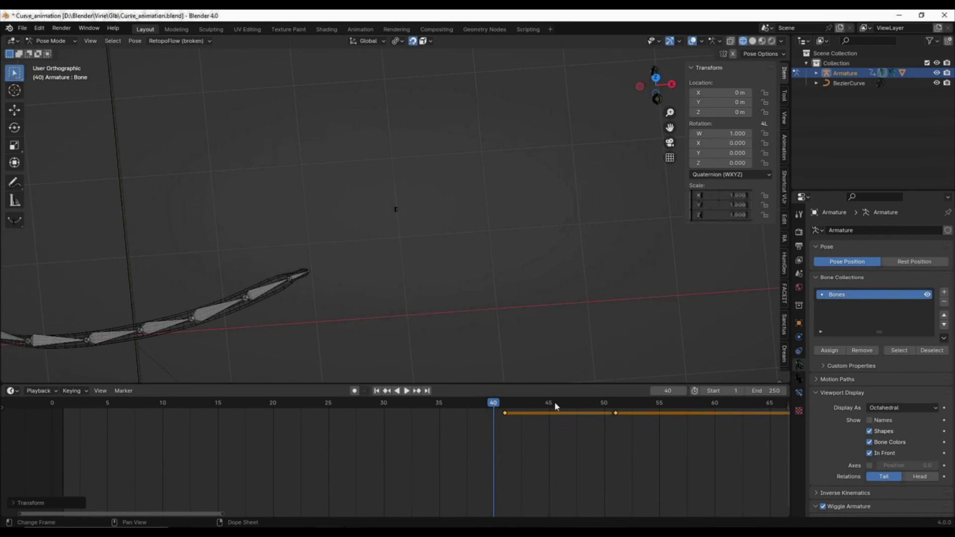
# - At frame 45, circle-deselect the next bone near the tip and shift the remaining keyframes 5 frames forward
pyautogui.click(549, 401)
pyautogui.keyDown('shift'); pyautogui.moveTo(323, 267); pyautogui.dragTo(282, 264, button='middle'); pyautogui.keyUp('shift')
pyautogui.press('c')
pyautogui.keyDown('shift'); pyautogui.click(283, 263); pyautogui.keyUp('shift')
pyautogui.press('Escape')
pyautogui.press('g')
pyautogui.press('5')
pyautogui.click(500, 426)
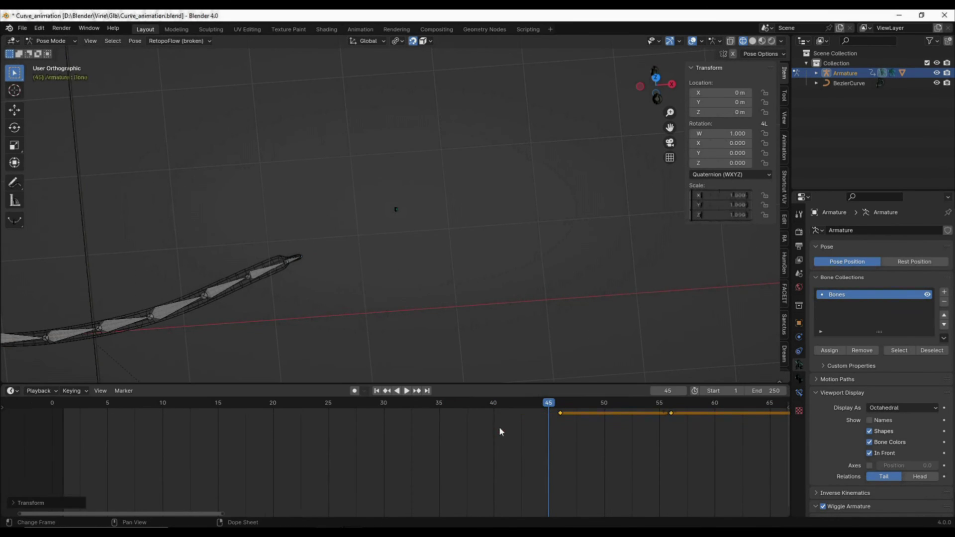
# - Play back the full vine growth animation from the start of the timeline
pyautogui.scroll(-7, 499, 425)
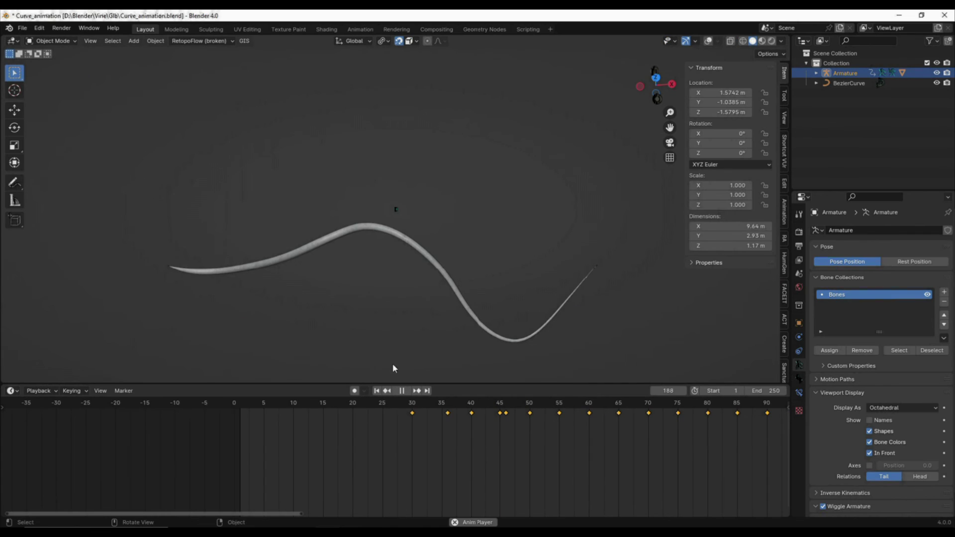
pyautogui.click(251, 400)
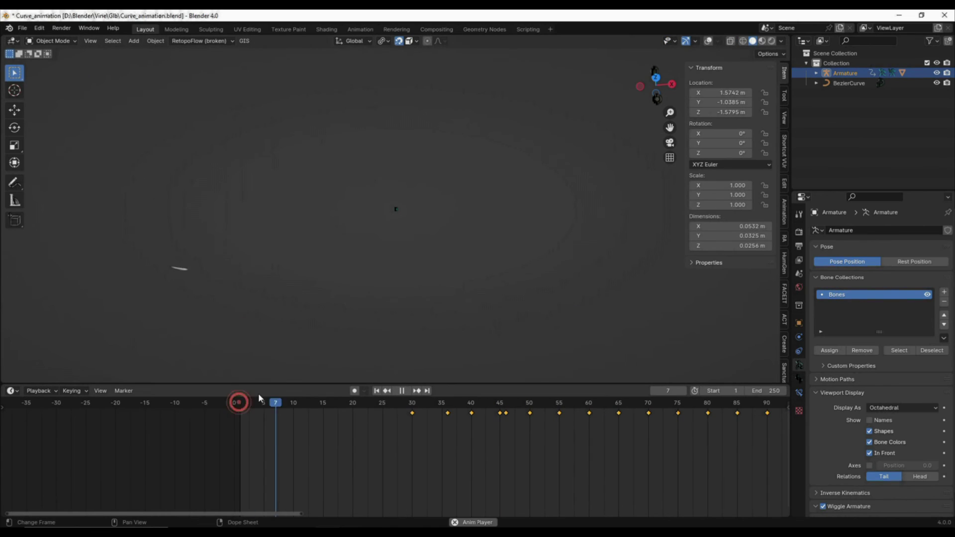
pyautogui.press('space')
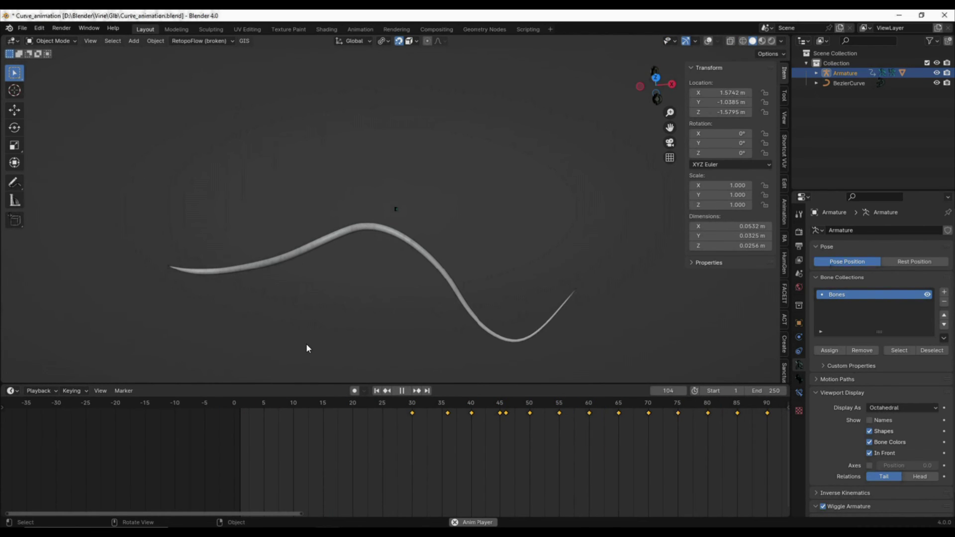
pyautogui.hotkey('shift', 'space')
# - Show the scene in wireframe with overlays on, select the armature and put it in Pose Mode
pyautogui.click(311, 285)
pyautogui.hotkey('shift', 'z')
pyautogui.click(400, 244)
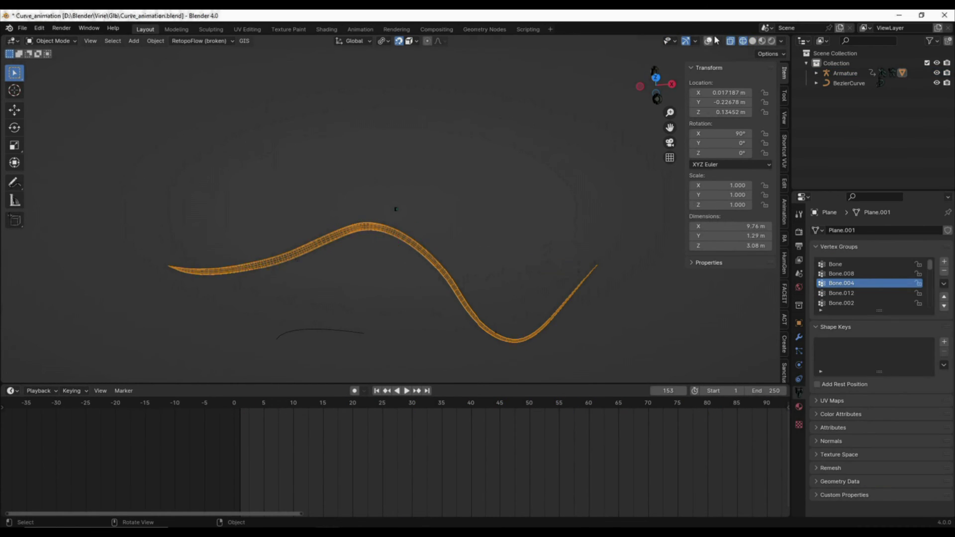
pyautogui.click(705, 44)
pyautogui.click(420, 246)
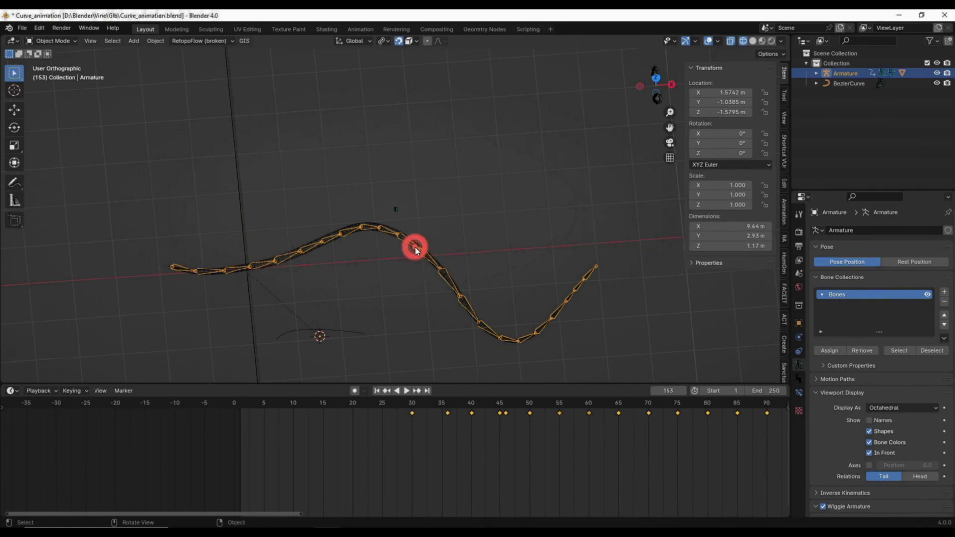
pyautogui.hotkey('ctrl', 'Tab')
# - Move the misaligned keyframes back in the timeline so that the keys fall on every fifth frame
pyautogui.scroll(-5, 358, 415)
pyautogui.scroll(12, 324, 412)
pyautogui.moveTo(325, 414); pyautogui.dragTo(312, 419)
pyautogui.scroll(-3, 312, 419)
pyautogui.scroll(-6, 318, 418)
pyautogui.scroll(7, 457, 413)
pyautogui.moveTo(481, 413); pyautogui.dragTo(469, 416)
pyautogui.moveTo(583, 413); pyautogui.dragTo(564, 414)
pyautogui.scroll(-5, 460, 419)
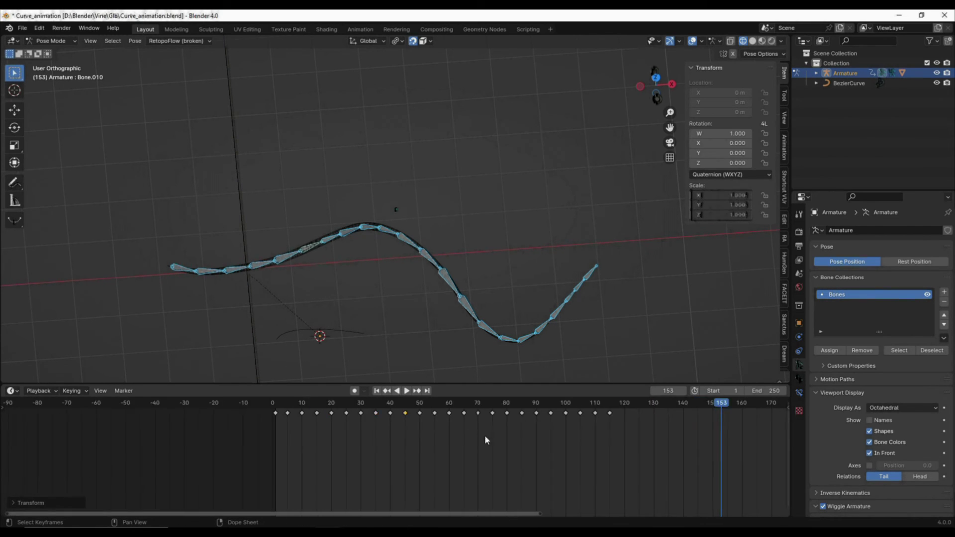
# - Return to frame 1, select all keyframes and scale their timing by 2 from that frame
pyautogui.moveTo(253, 404); pyautogui.dragTo(227, 403)
pyautogui.click(245, 407)
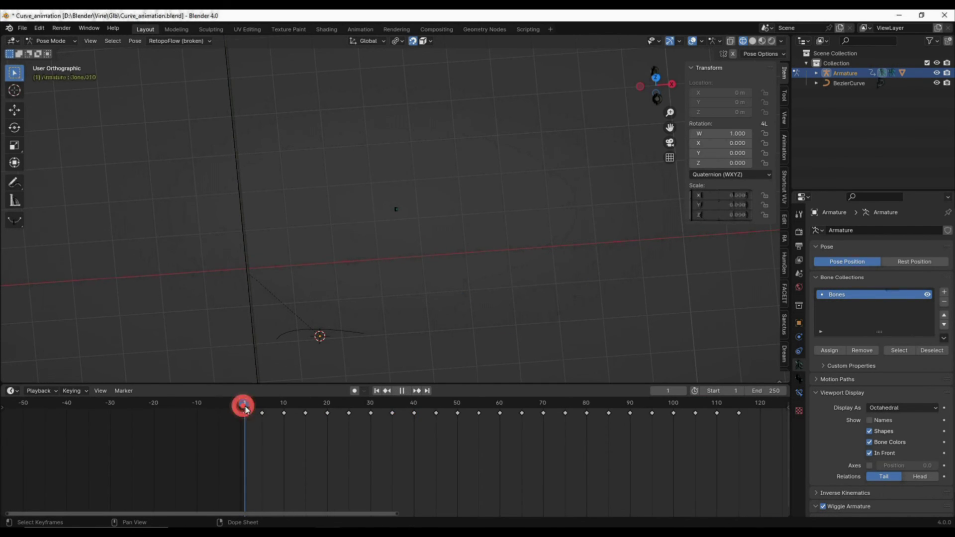
pyautogui.scroll(-4, 303, 429)
pyautogui.press('a')
pyautogui.scroll(-3, 301, 429)
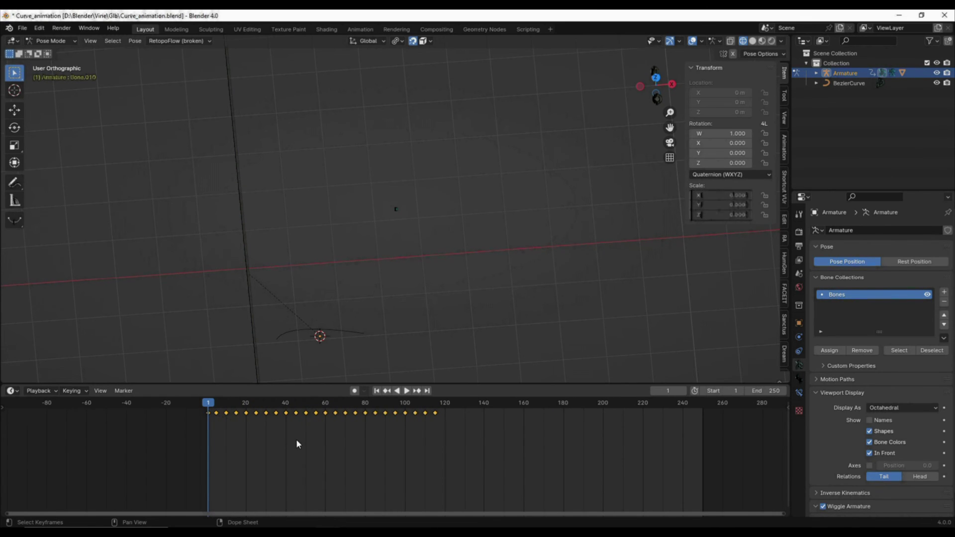
pyautogui.press('s')
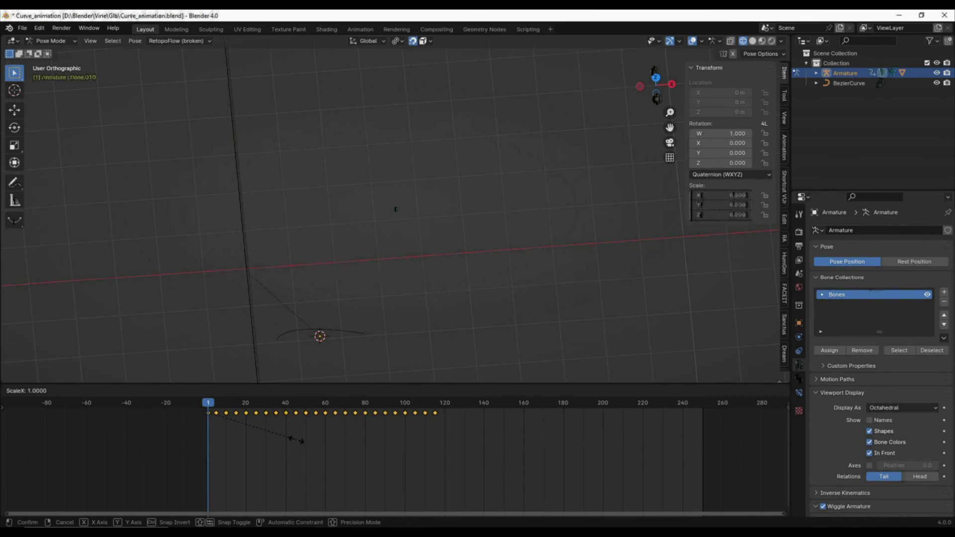
pyautogui.write('2')
pyautogui.click(296, 440)
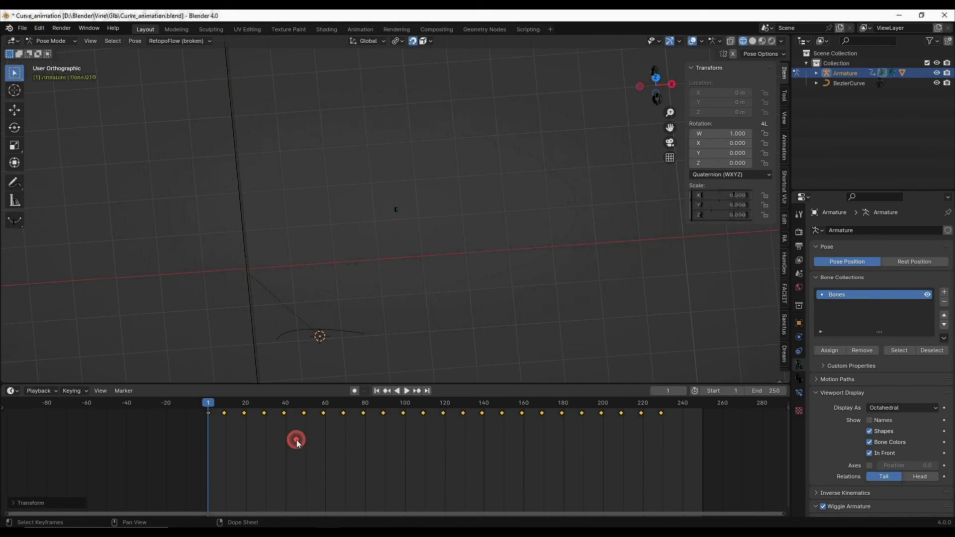
# - Play back the retimed vine animation from the start with the armature in Object Mode and hidden
pyautogui.hotkey('shift', 'space')
pyautogui.click(334, 294)
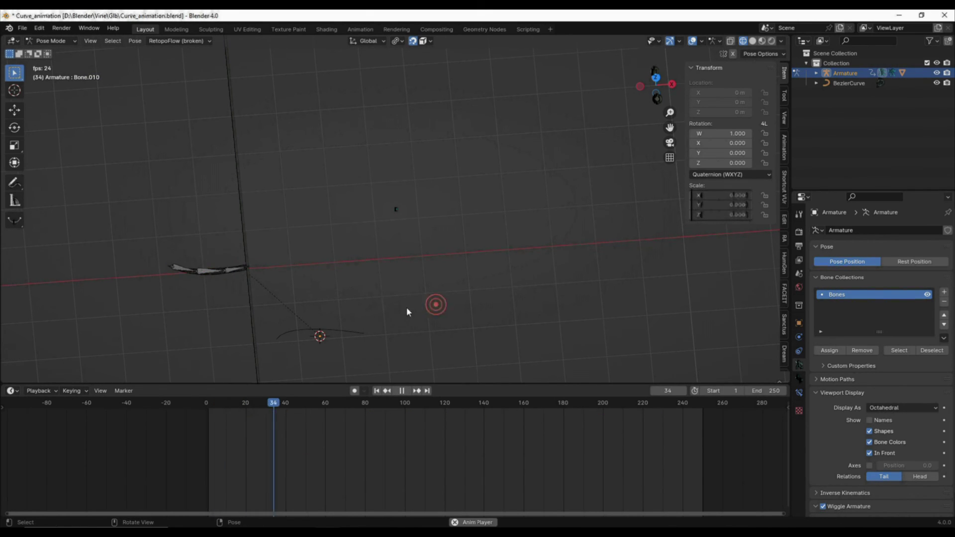
pyautogui.hotkey('ctrl', 'Tab')
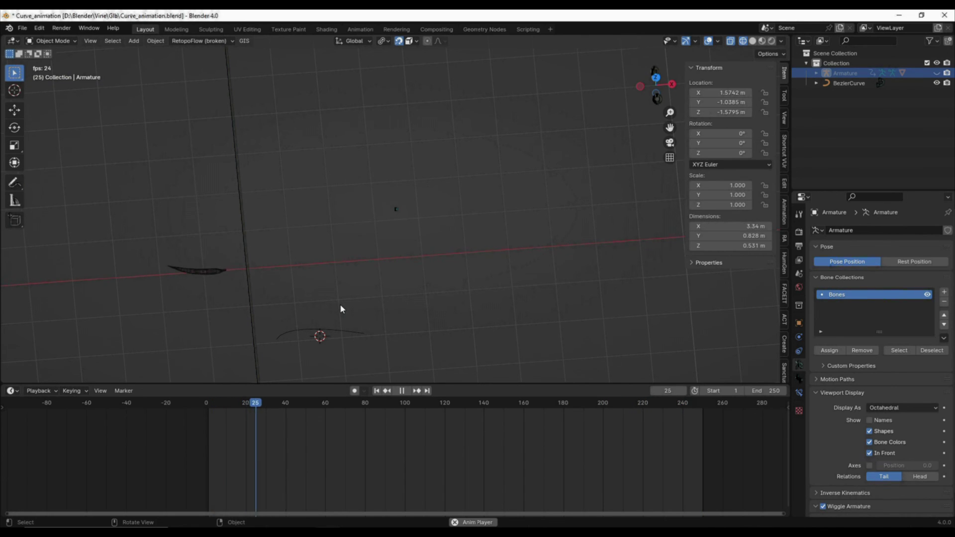
pyautogui.scroll(2, 222, 415)
pyautogui.click(207, 404)
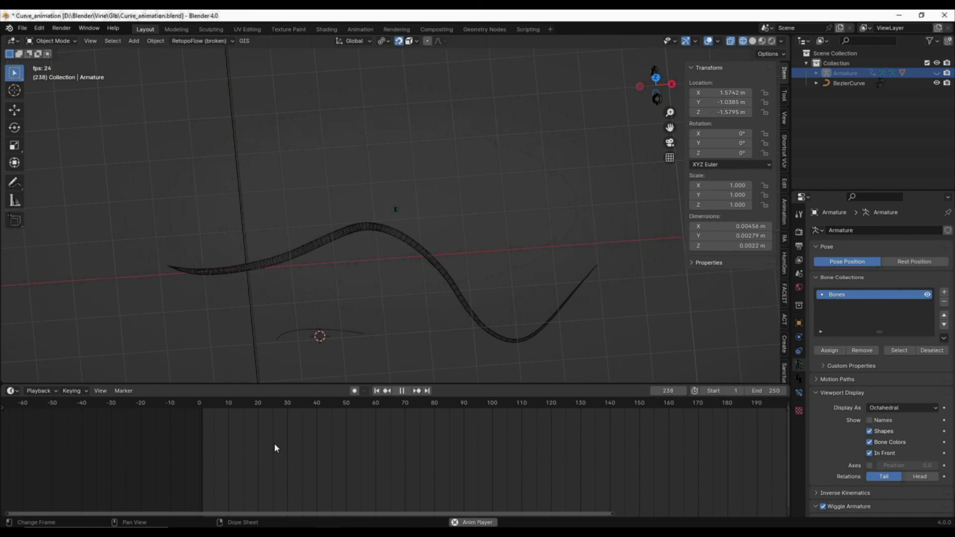
pyautogui.hotkey('shift', 'space')
# - Scrub the timeline from the start to frame 205 in wireframe to examine how the vine mesh grows
pyautogui.click(319, 241)
pyautogui.hotkey('shift', 'z')
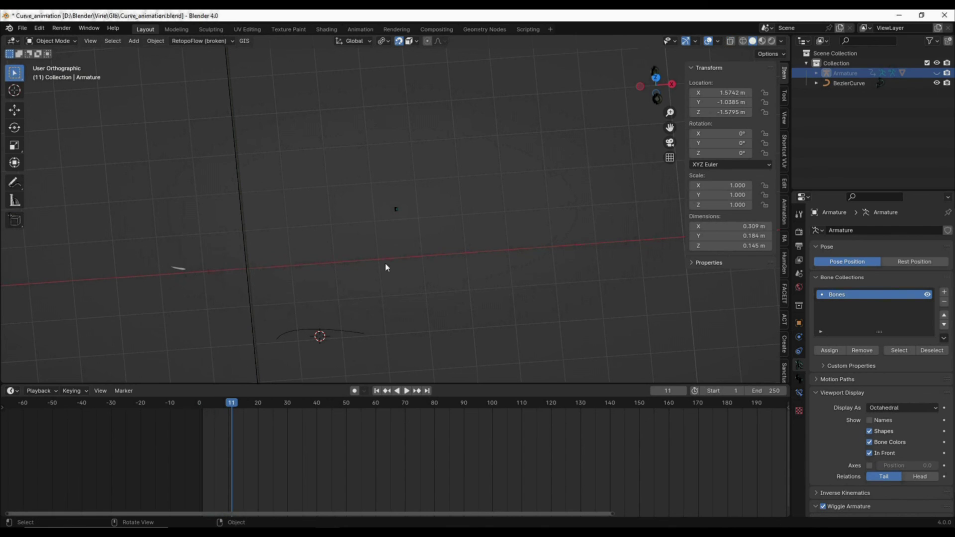
pyautogui.press('z')
pyautogui.click(181, 263)
pyautogui.moveTo(232, 403); pyautogui.dragTo(166, 342)
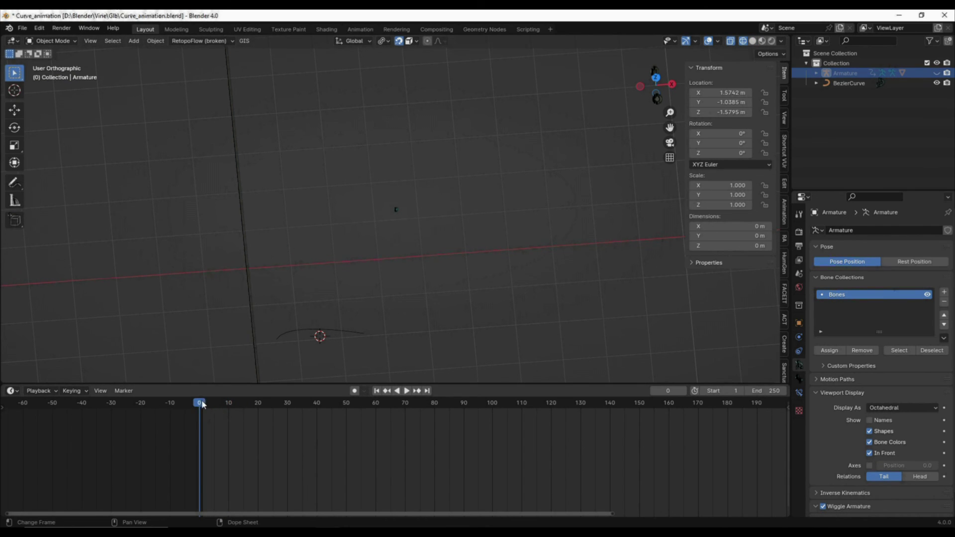
pyautogui.moveTo(202, 404); pyautogui.dragTo(801, 404)
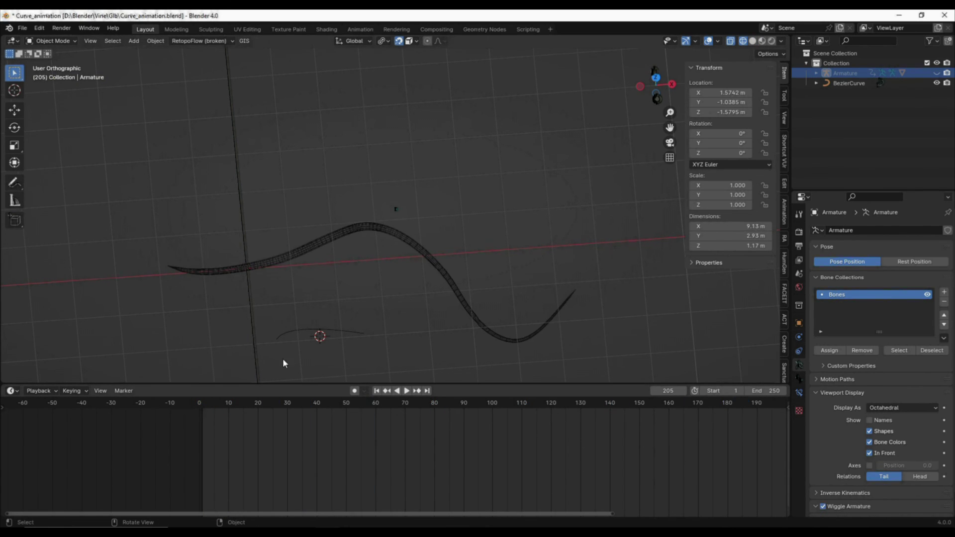
# - Unhide the armature and select it together with the vine mesh
pyautogui.click(405, 225)
pyautogui.scroll(5, 253, 269)
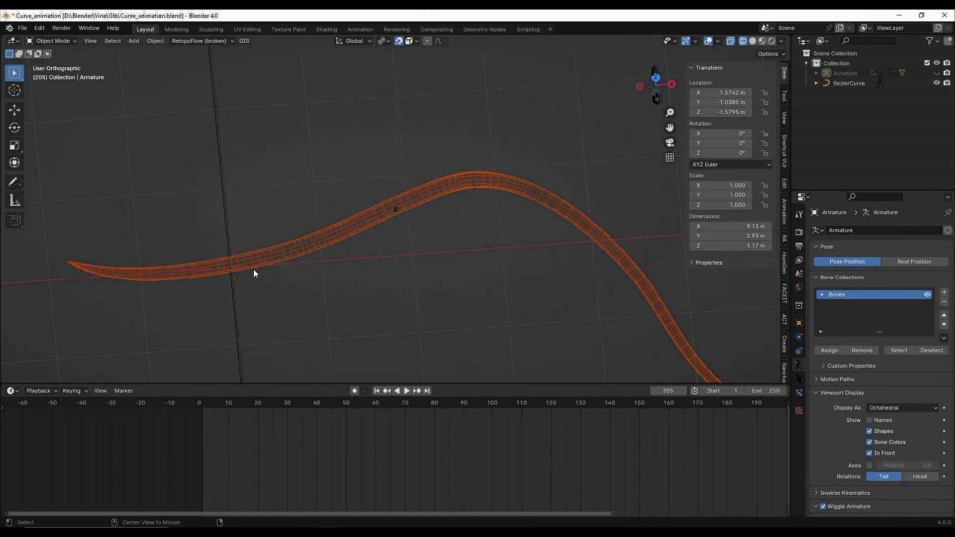
pyautogui.scroll(-5, 258, 266)
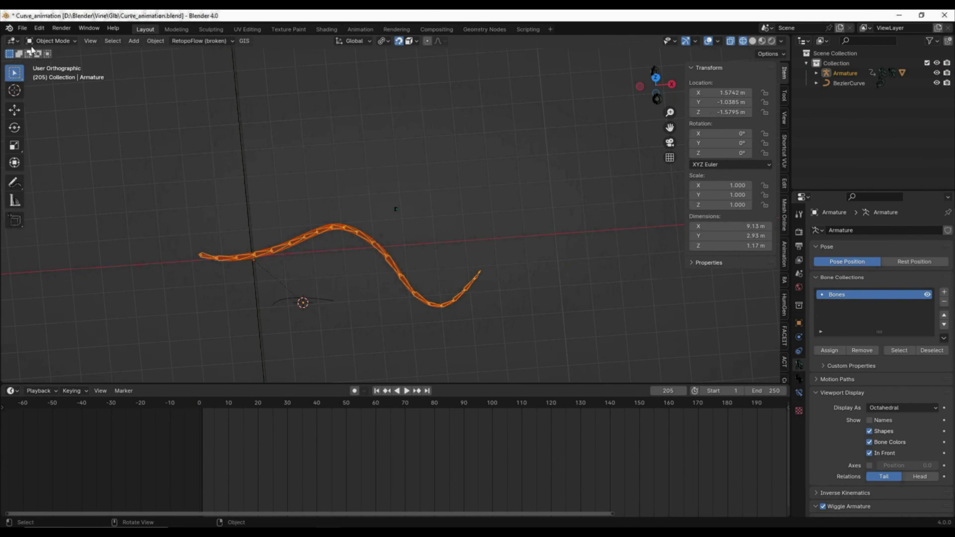
pyautogui.click(22, 28)
pyautogui.moveTo(60, 179)
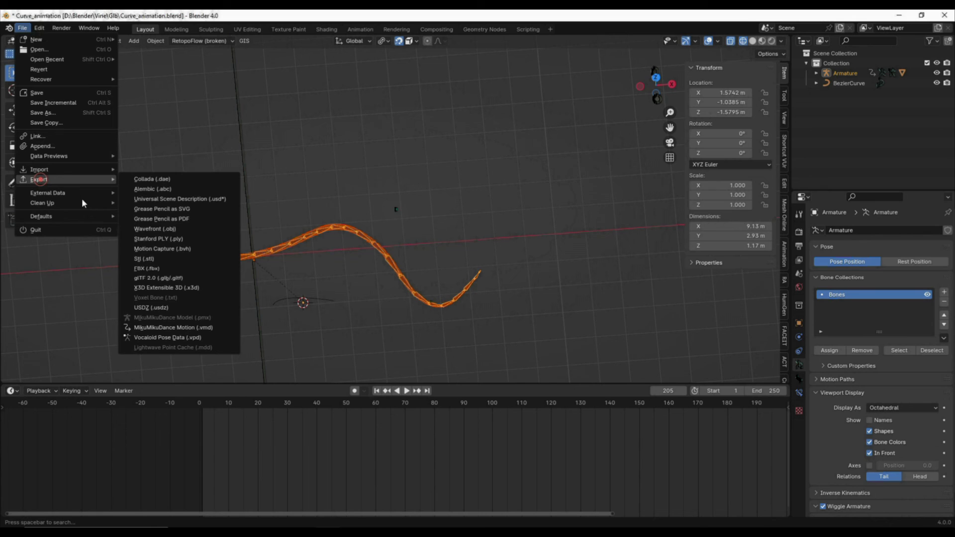
pyautogui.click(165, 269)
pyautogui.click(898, 134)
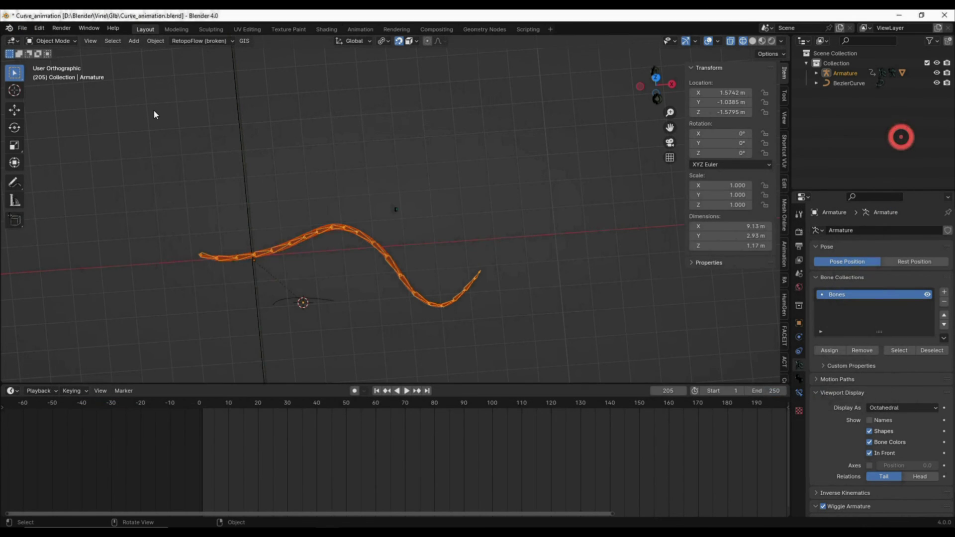
# - Export the vine and its armature in glTF Binary (.glb) format, overwriting Curve_animation.glb in D:\Blender\Vine\Glb
pyautogui.click(22, 28)
pyautogui.moveTo(71, 179)
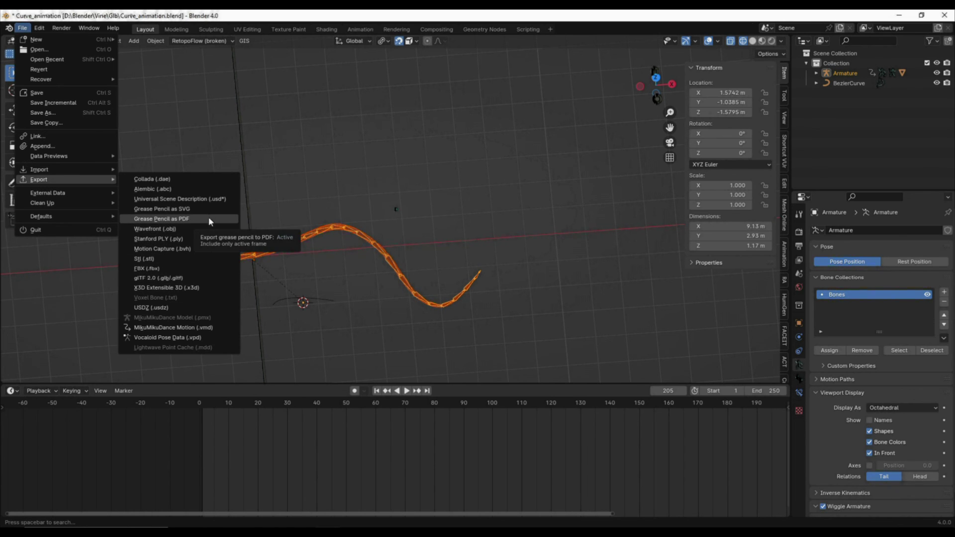
pyautogui.click(207, 278)
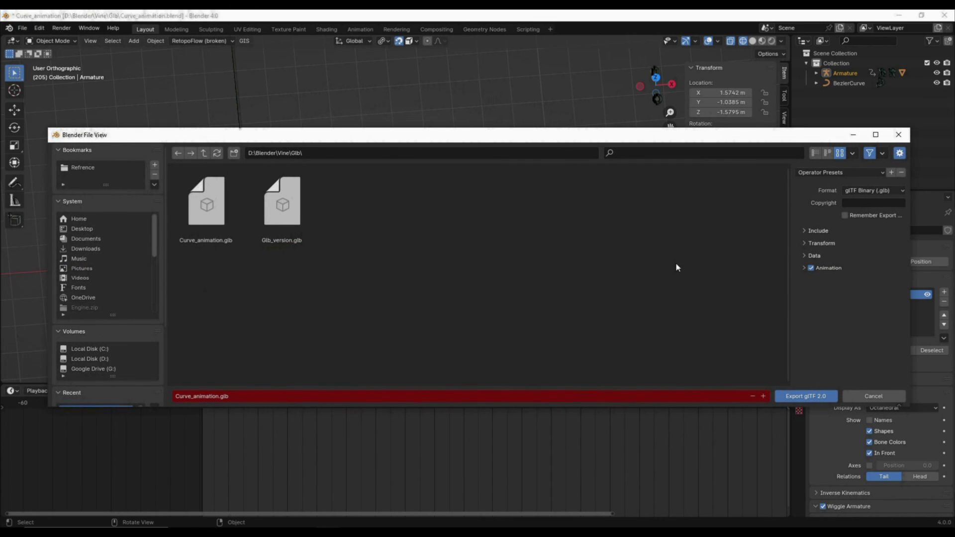
pyautogui.click(844, 229)
pyautogui.click(799, 396)
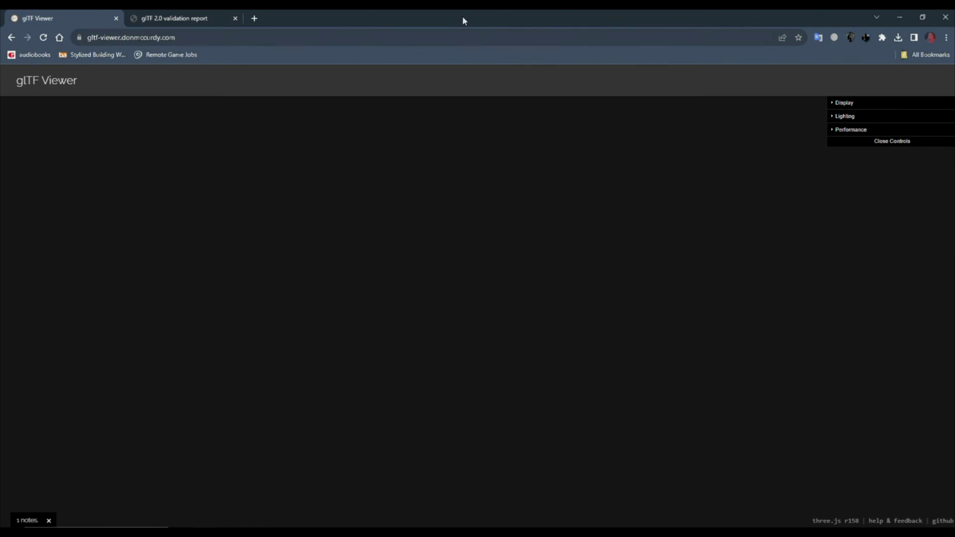
# - Switch to the glTF Viewer in the browser, load Curve_animation.glb and examine its growth animation in the maximized window
pyautogui.moveTo(461, 20); pyautogui.dragTo(437, 185)
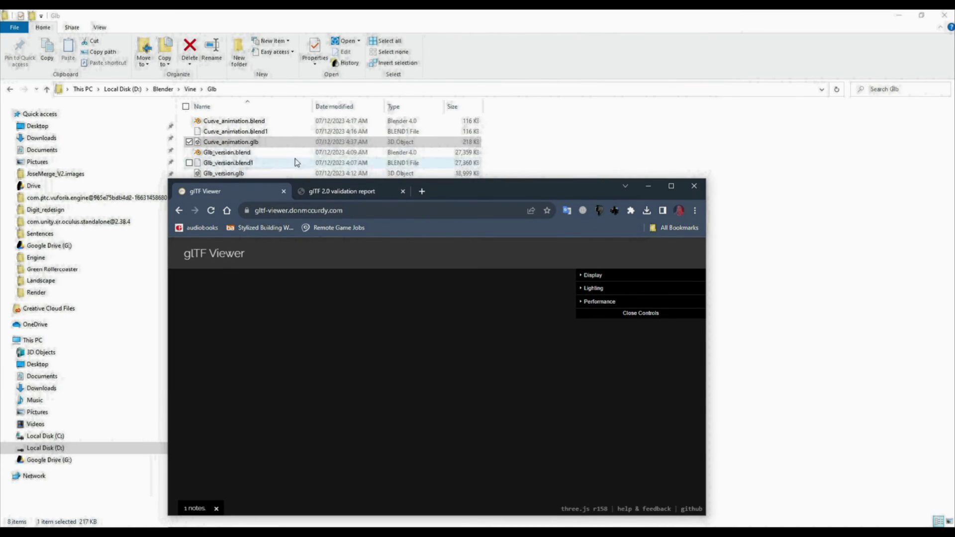
pyautogui.moveTo(259, 142); pyautogui.dragTo(339, 323)
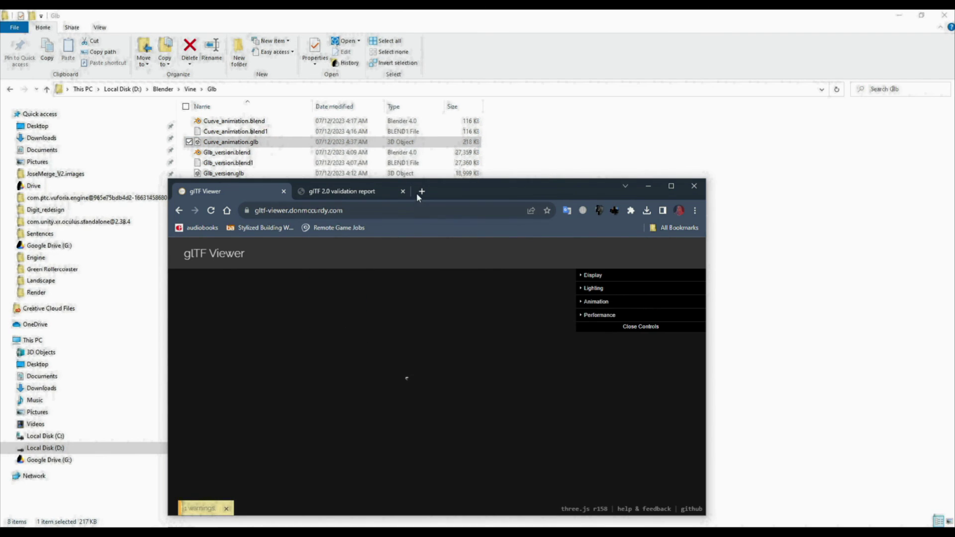
pyautogui.moveTo(458, 185); pyautogui.dragTo(461, 154)
pyautogui.doubleClick(461, 154)
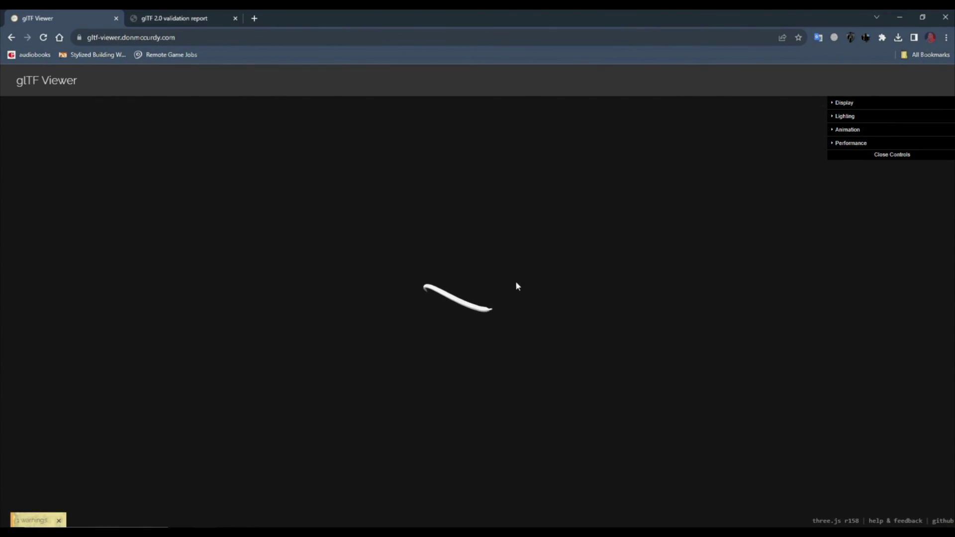
pyautogui.click(360, 311)
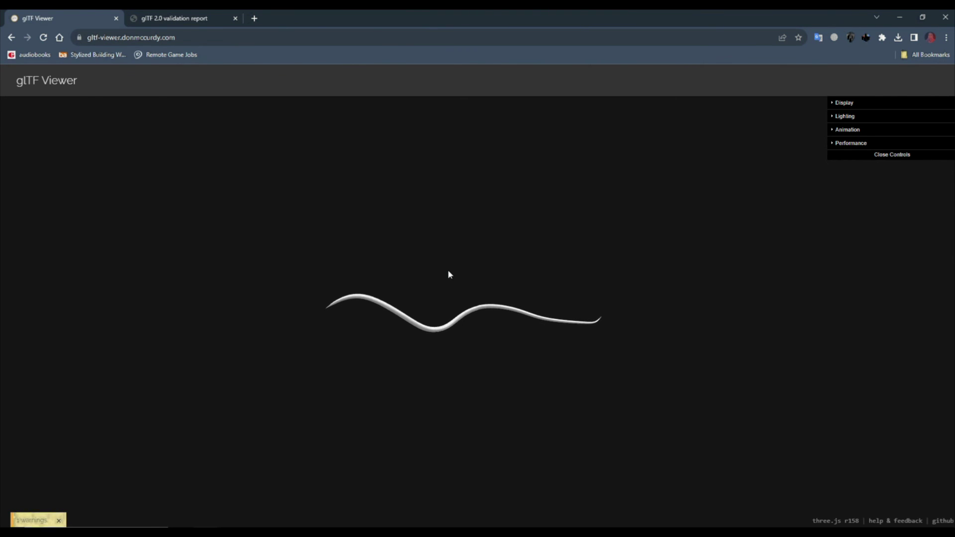
pyautogui.click(441, 292)
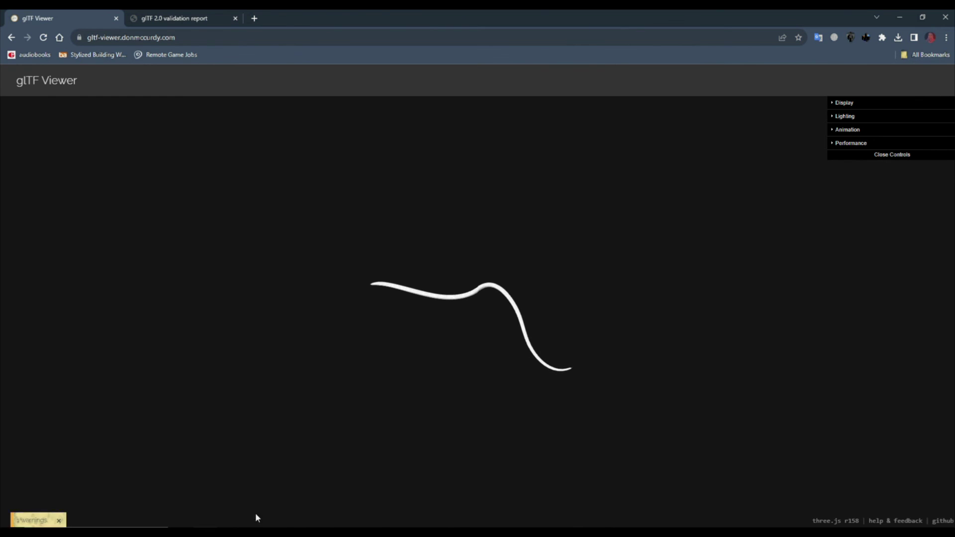
# - Load Glb_version.glb from the Glb folder into the glTF Viewer for viewing
pyautogui.hotkey('alt', 'Tab')
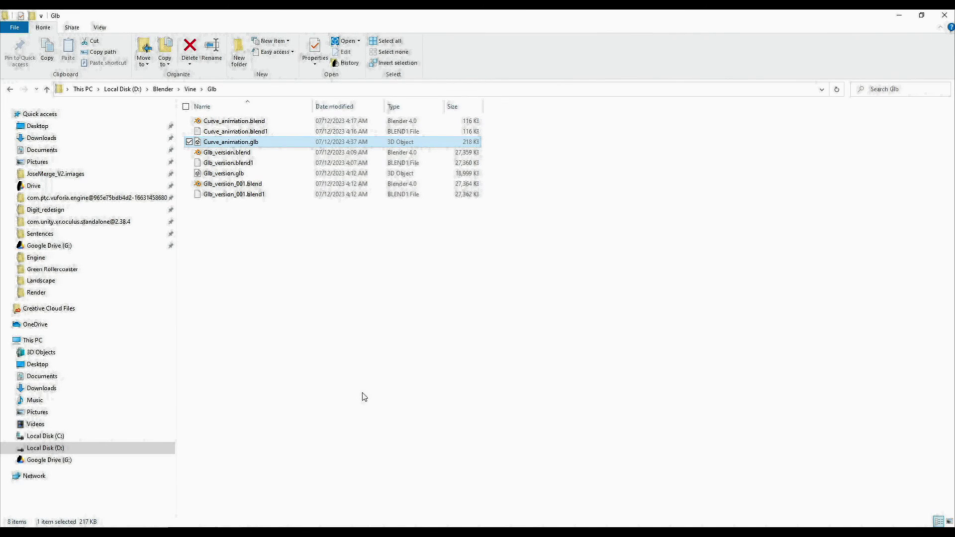
pyautogui.click(378, 354)
pyautogui.hotkey('alt', 'Tab')
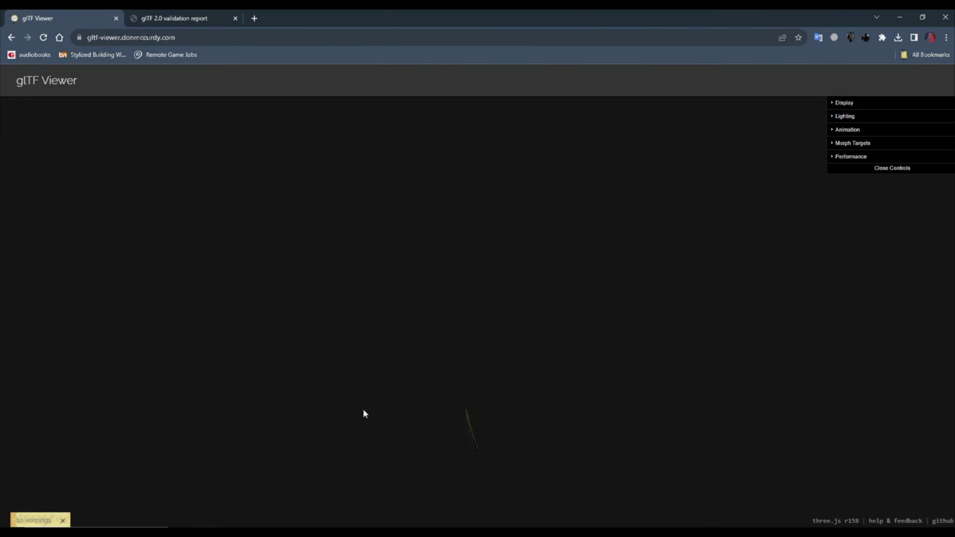